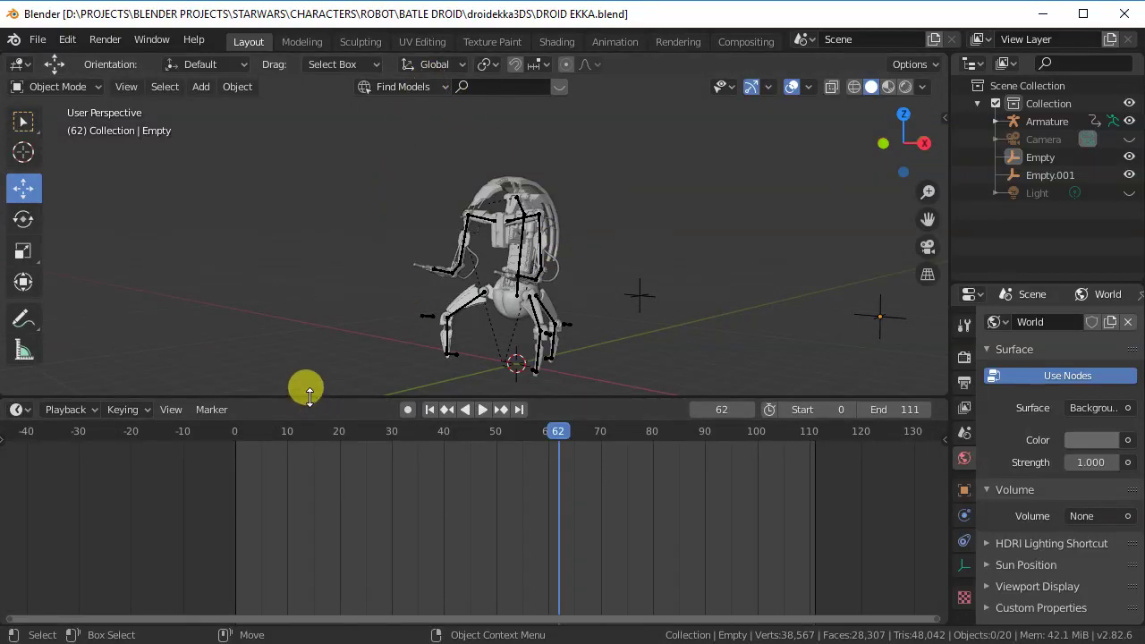
# Step: Enlarge the 3D view and preview the droid in rendered shading, centred on its body
pyautogui.moveTo(307, 399); pyautogui.dragTo(306, 498)
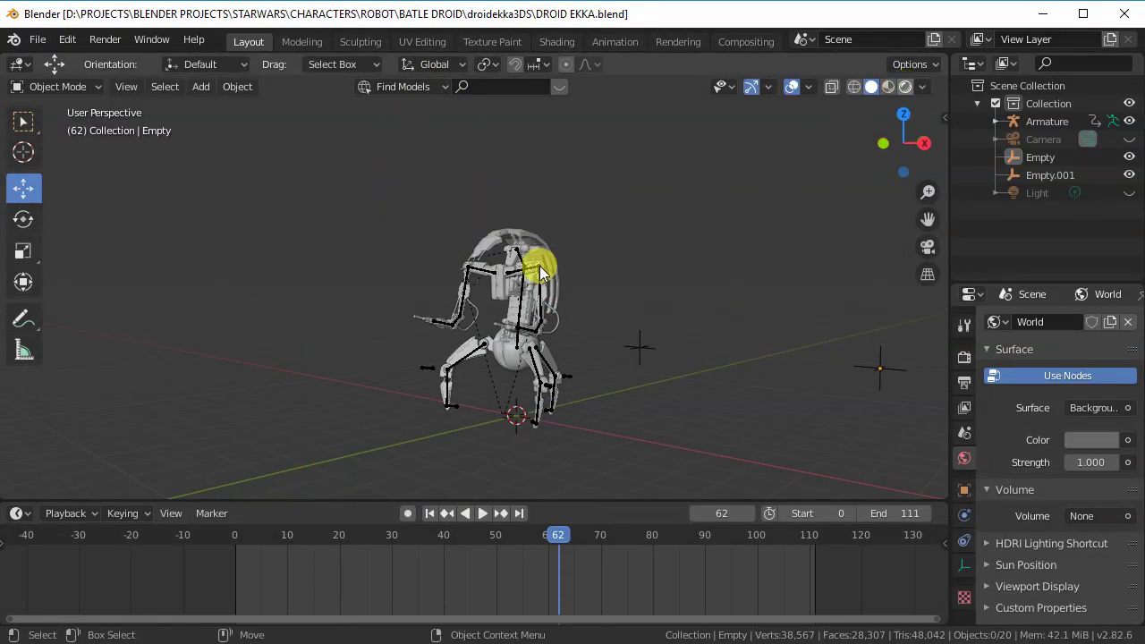
pyautogui.hotkey('shift', 'z')
pyautogui.scroll(8, 541, 267)
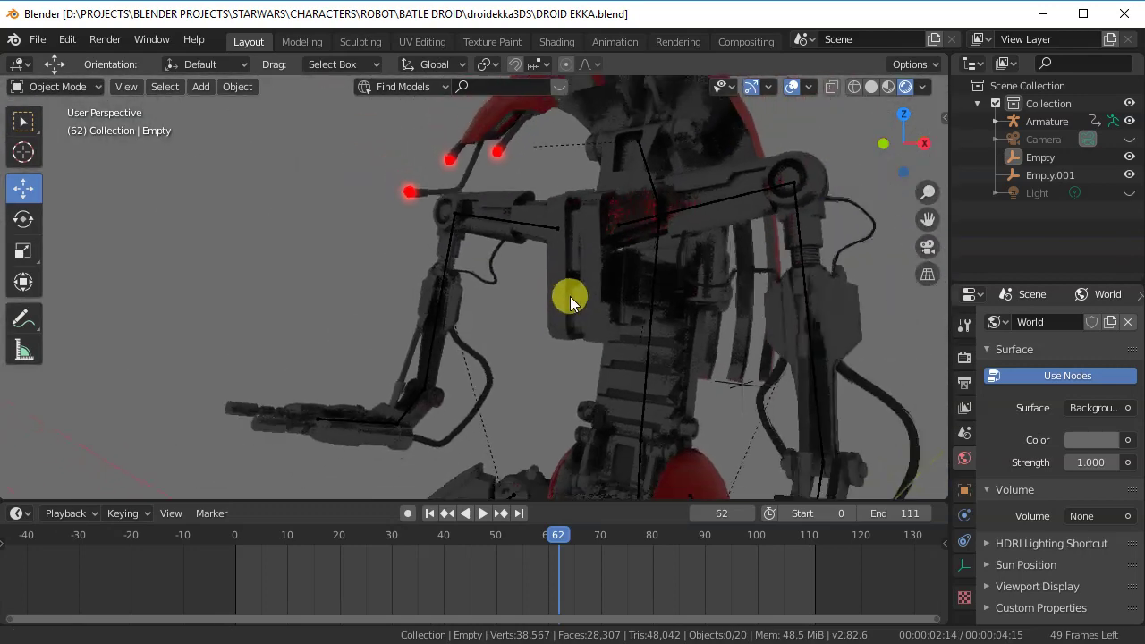
pyautogui.scroll(-3, 614, 224)
pyautogui.scroll(-3, 530, 256)
pyautogui.moveTo(529, 255); pyautogui.dragTo(652, 261, button='middle')
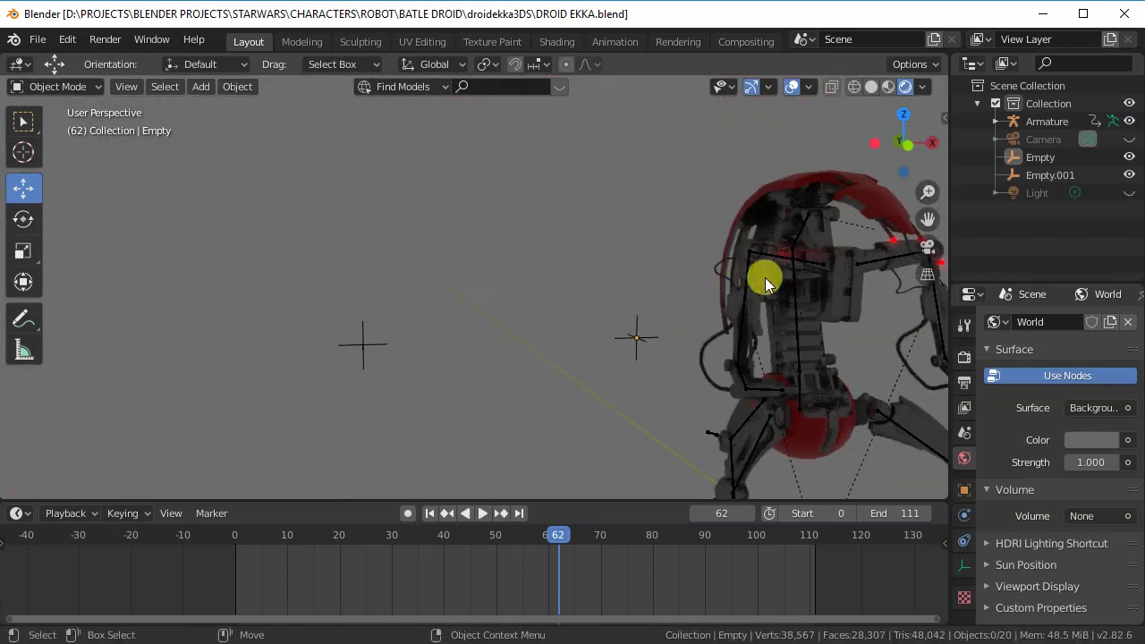
pyautogui.click(789, 333)
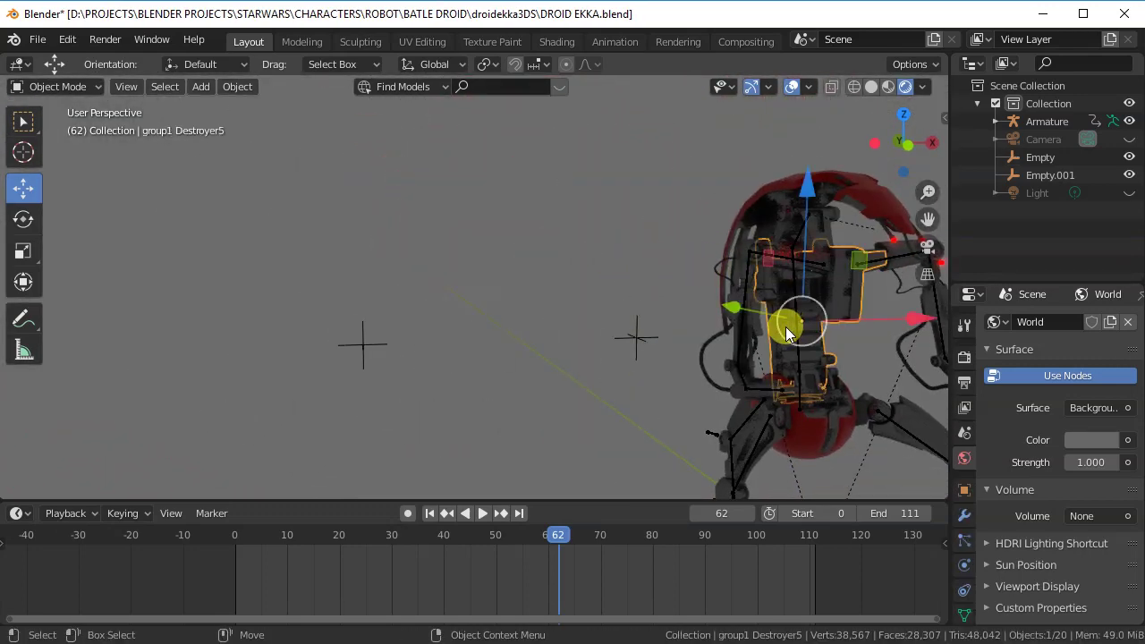
pyautogui.press('KP_Decimal')
pyautogui.scroll(-2, 761, 340)
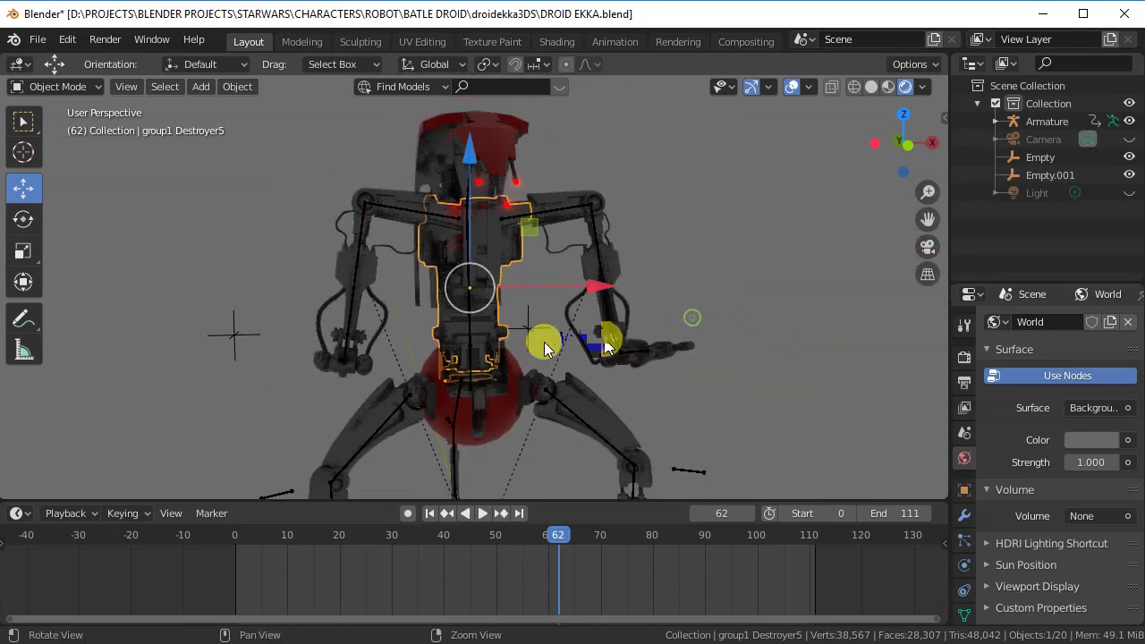
pyautogui.moveTo(544, 342); pyautogui.dragTo(447, 365, button='middle')
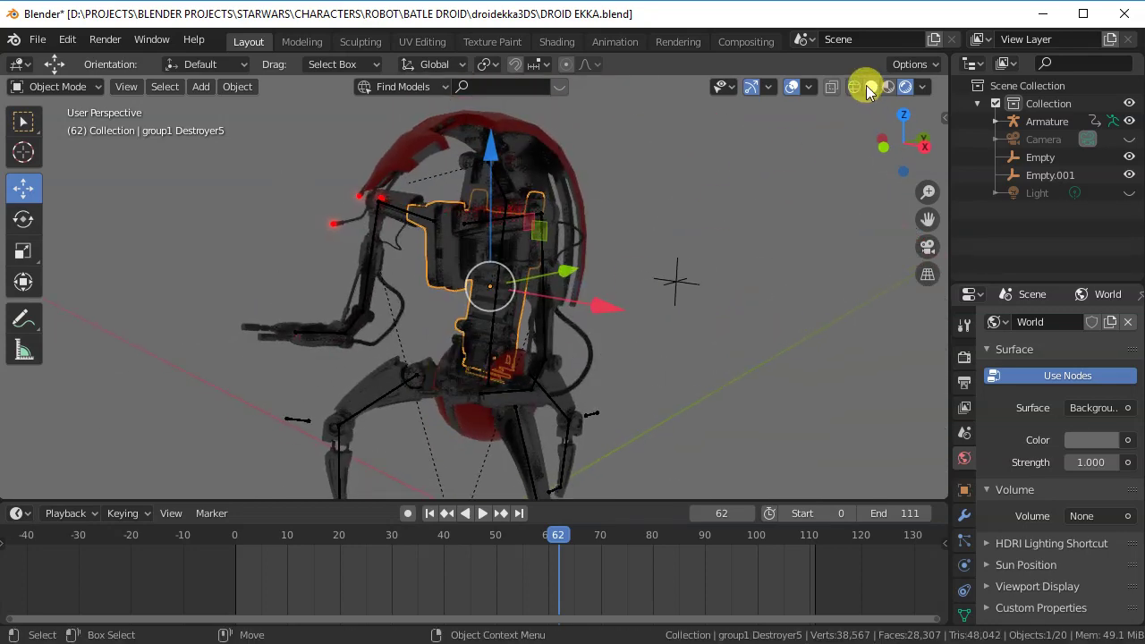
# Step: Return the viewport to solid shading and orbit so the droid appears turned
pyautogui.click(870, 87)
pyautogui.scroll(-3, 590, 255)
pyautogui.moveTo(621, 263); pyautogui.dragTo(537, 287, button='middle')
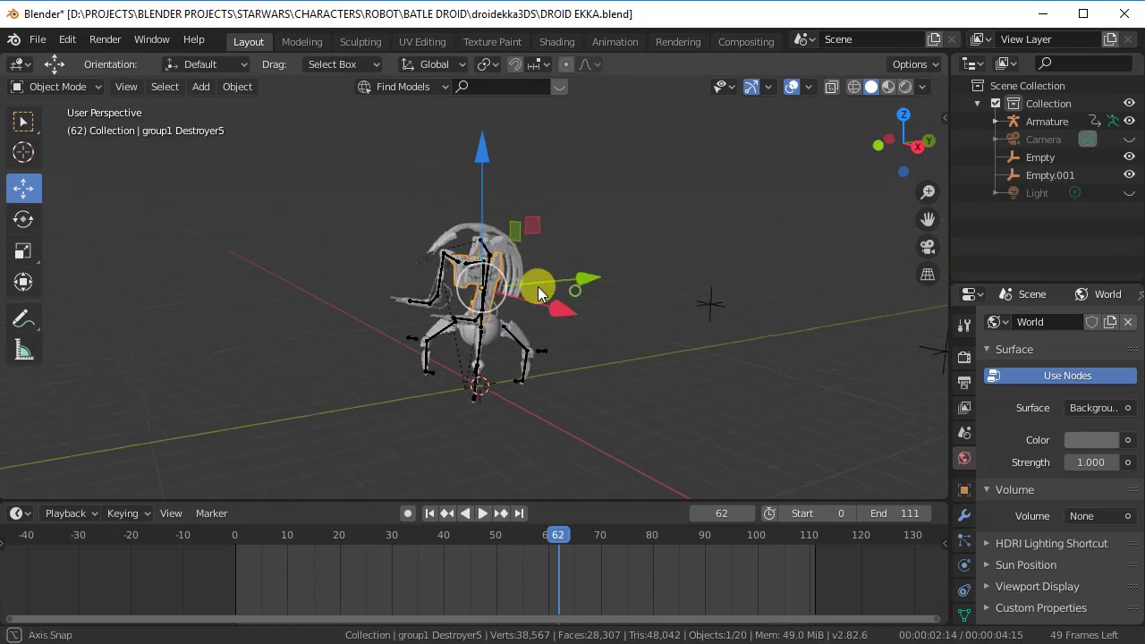
pyautogui.scroll(2, 537, 286)
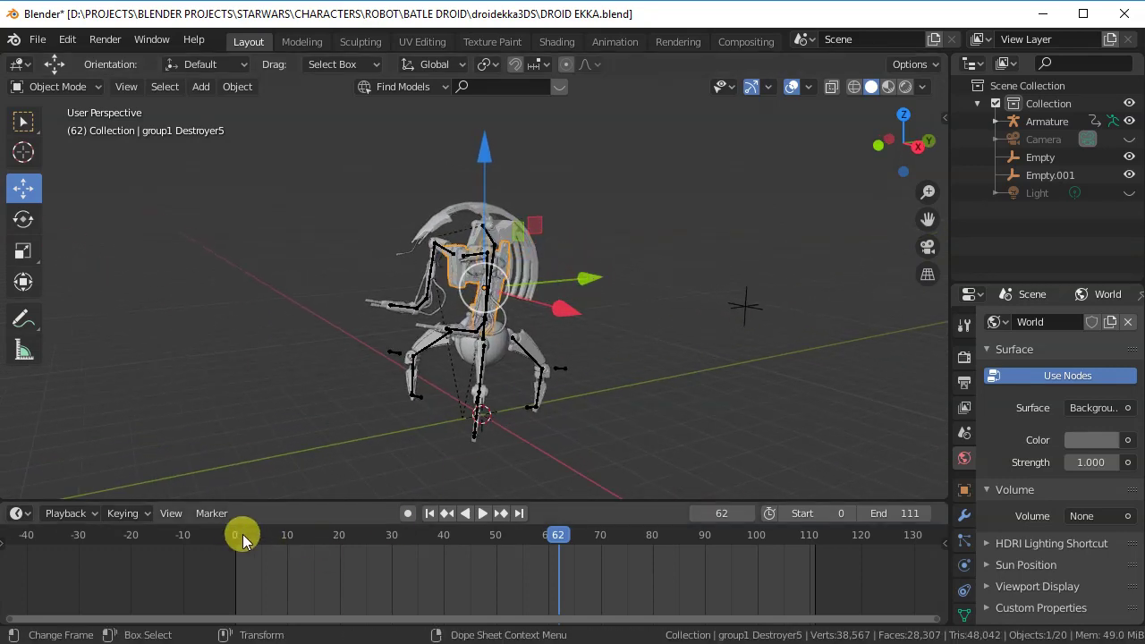
# Step: Scrub the animation, set the current frame to 63 and select the droid's armature
pyautogui.moveTo(243, 541); pyautogui.dragTo(564, 548)
pyautogui.click(475, 300)
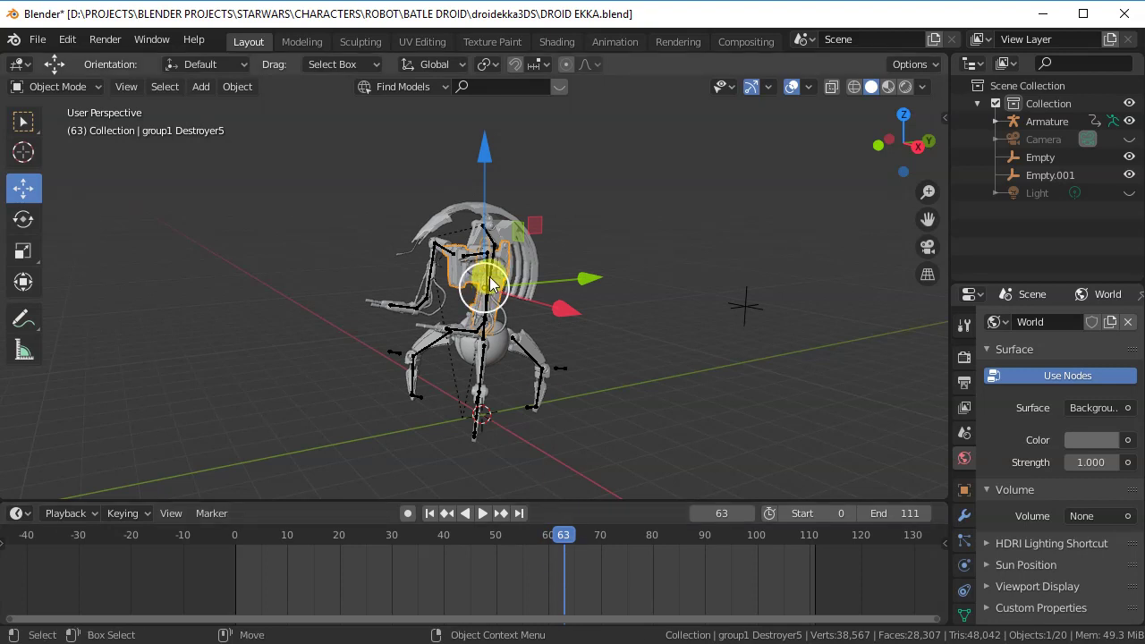
pyautogui.click(490, 283)
# Step: Put the armature in Pose Mode, select all its bones and play from the start
pyautogui.click(64, 87)
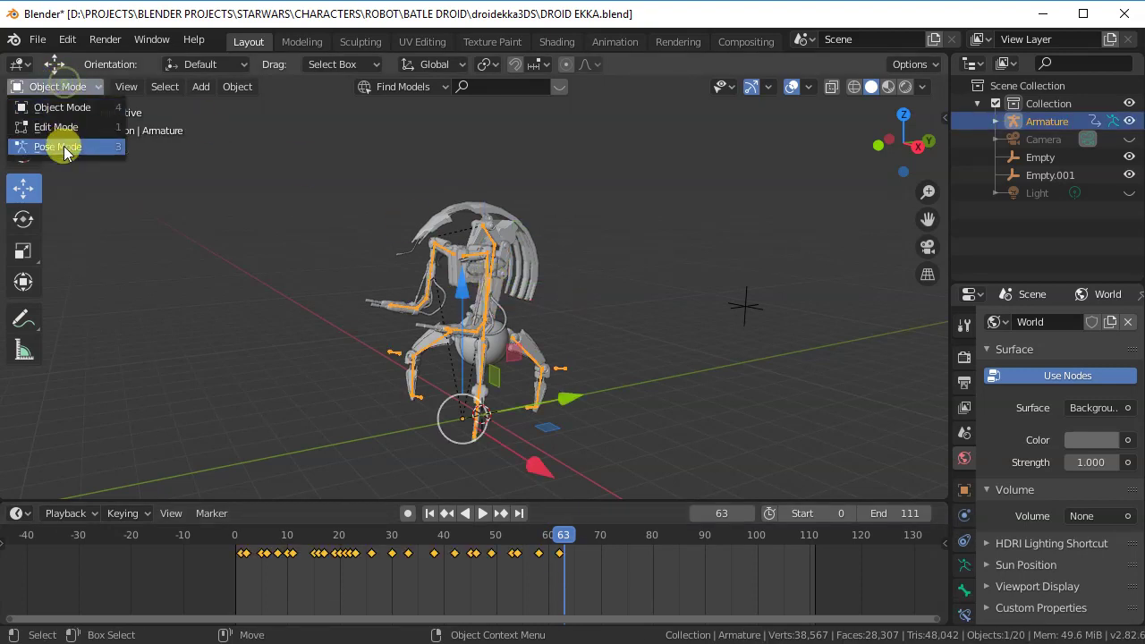
pyautogui.click(61, 146)
pyautogui.click(266, 240)
pyautogui.moveTo(265, 145)
pyautogui.mouseDown()
pyautogui.moveTo(558, 376)
pyautogui.moveTo(704, 465)
pyautogui.mouseUp()
pyautogui.click(230, 535)
pyautogui.press('space')
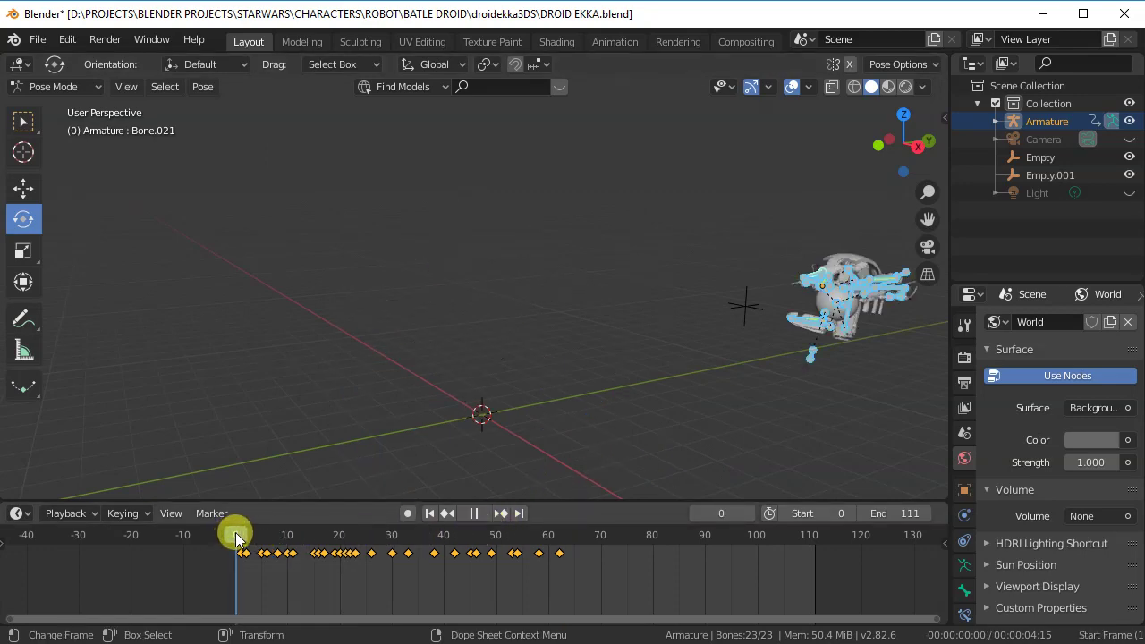
pyautogui.press('space')
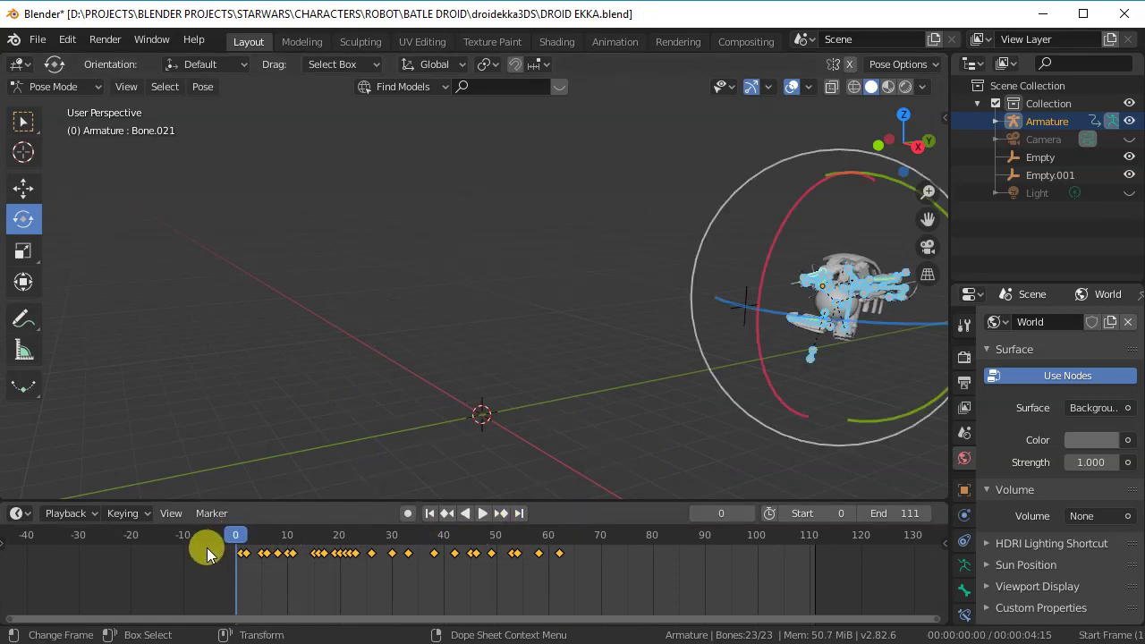
# Step: Scale the keyframes by about 1.28 so they end near frame 83, then replay from frame 0
pyautogui.press('s')
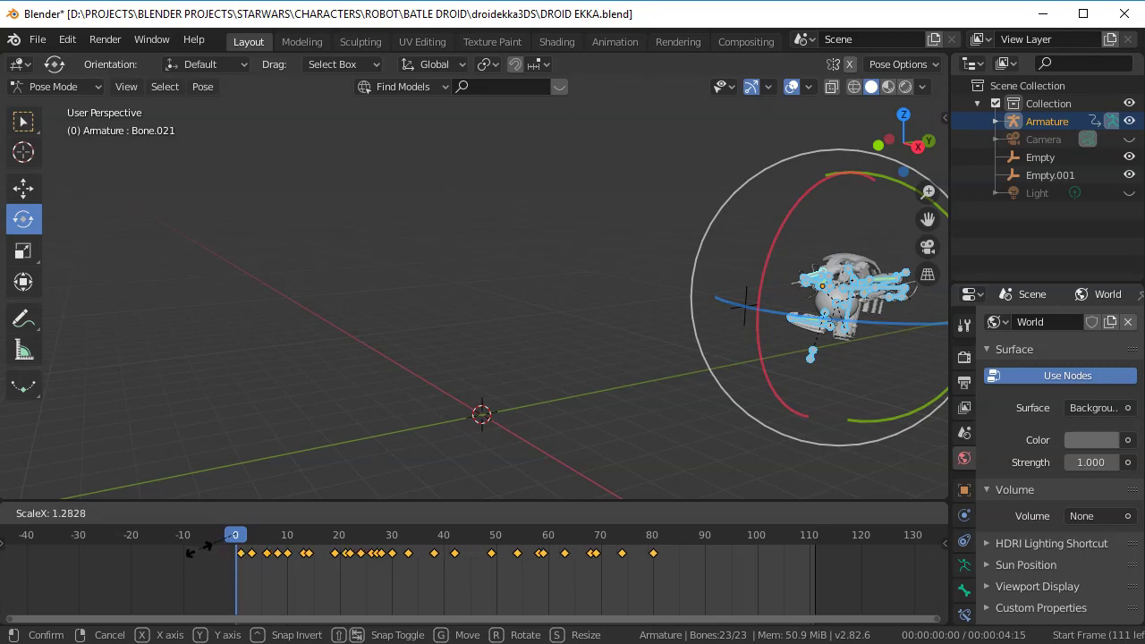
pyautogui.click(197, 552)
pyautogui.press('space')
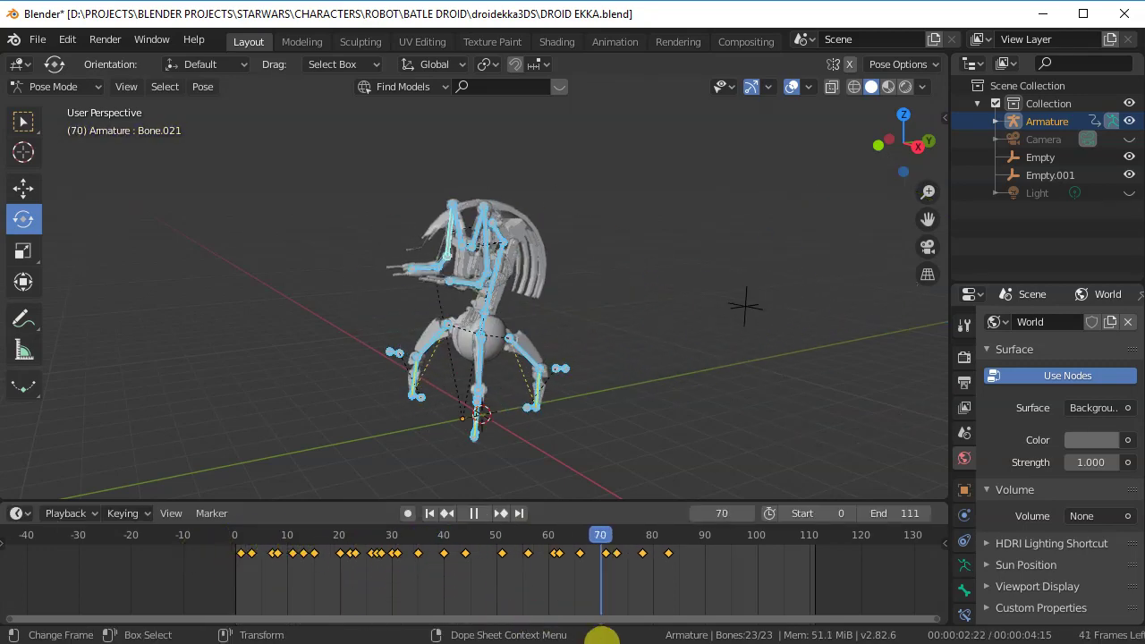
pyautogui.press('space')
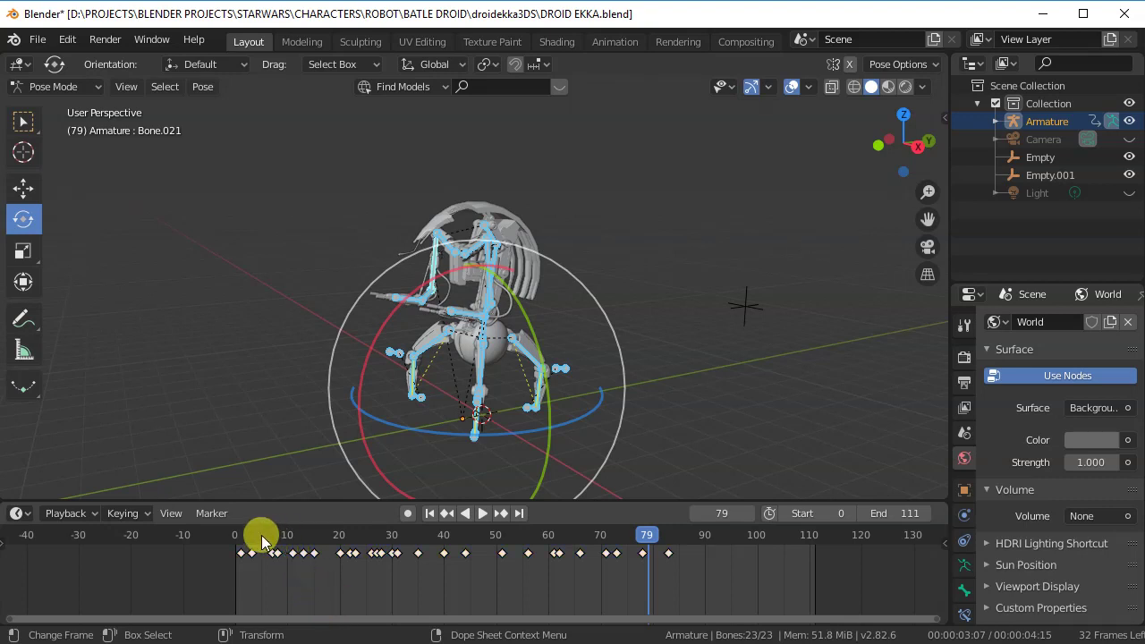
pyautogui.click(238, 541)
pyautogui.press('space')
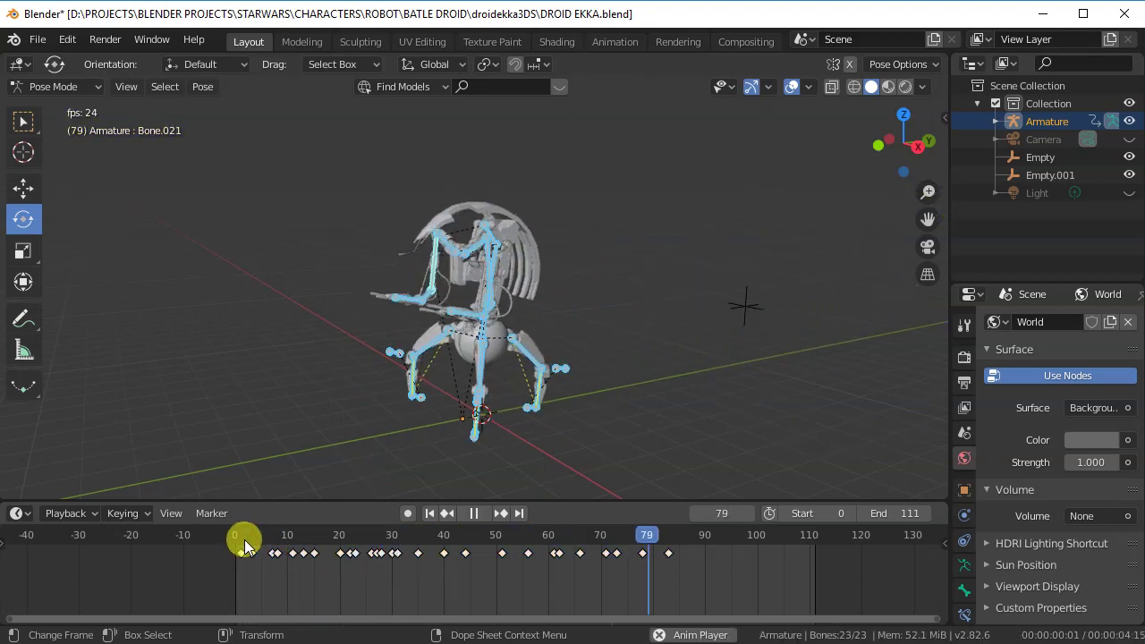
pyautogui.press('space')
pyautogui.moveTo(499, 442)
pyautogui.mouseDown(button='middle')
pyautogui.moveTo(391, 320)
pyautogui.moveTo(564, 349)
pyautogui.moveTo(693, 290)
pyautogui.mouseUp(button='middle')
# Step: Select the droid's arm bones, including the upper arm, and scrub the timeline to review them
pyautogui.click(695, 266)
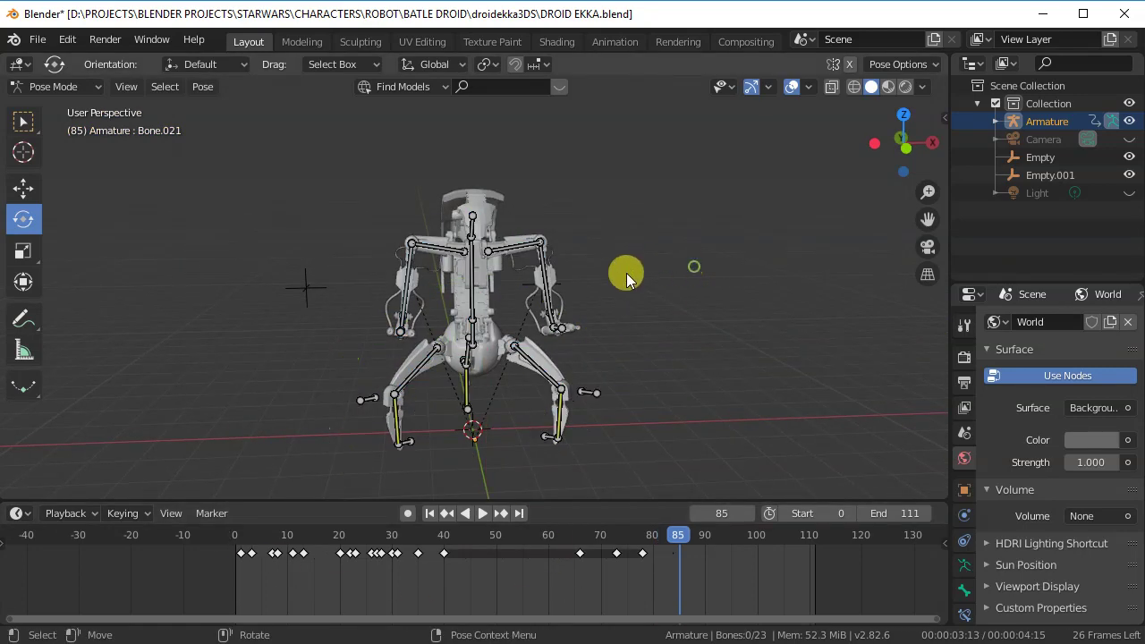
pyautogui.click(511, 245)
pyautogui.moveTo(596, 263)
pyautogui.mouseDown(button='middle')
pyautogui.moveTo(542, 272)
pyautogui.moveTo(503, 259)
pyautogui.moveTo(496, 367)
pyautogui.mouseUp(button='middle')
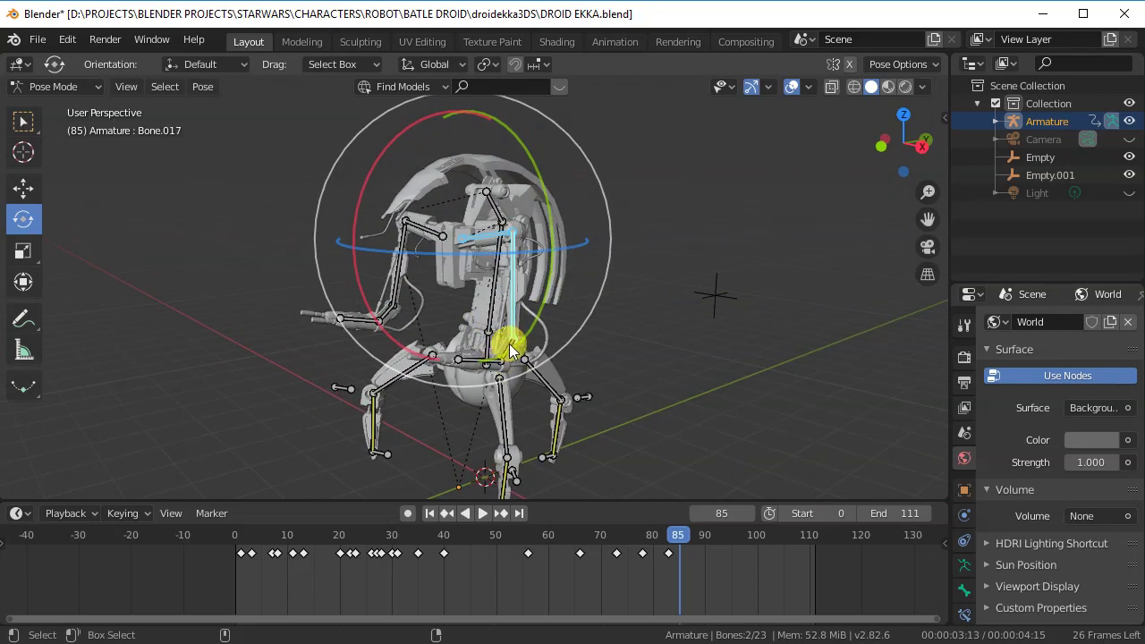
pyautogui.keyDown('shift'); pyautogui.click(475, 358); pyautogui.keyUp('shift')
pyautogui.moveTo(281, 276); pyautogui.dragTo(312, 263, button='middle')
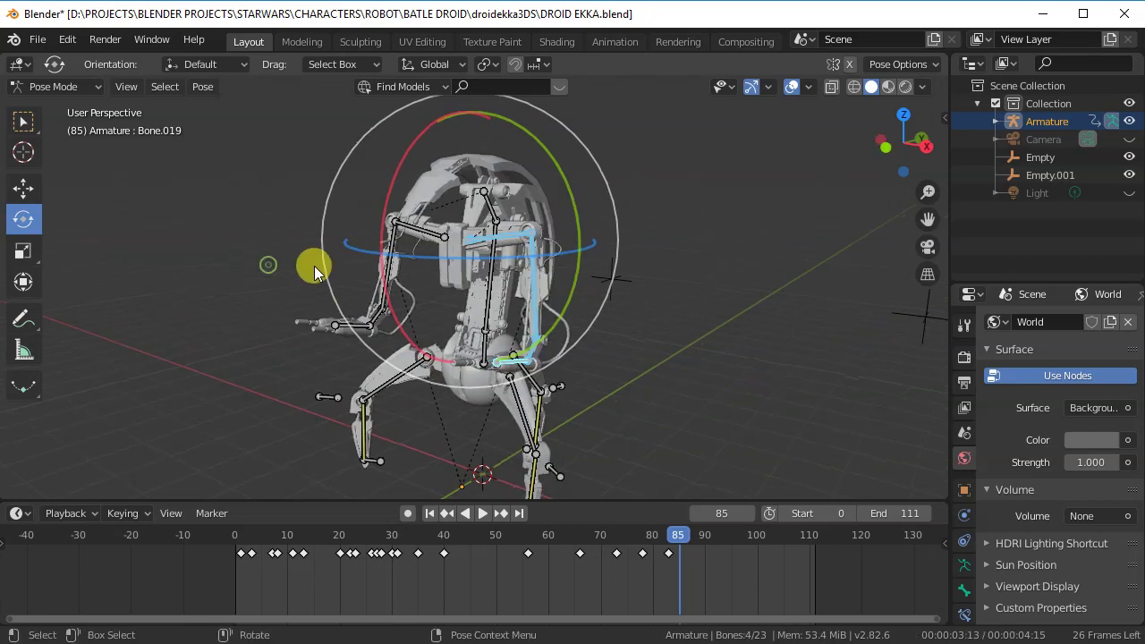
pyautogui.keyDown('shift'); pyautogui.click(390, 238); pyautogui.keyUp('shift')
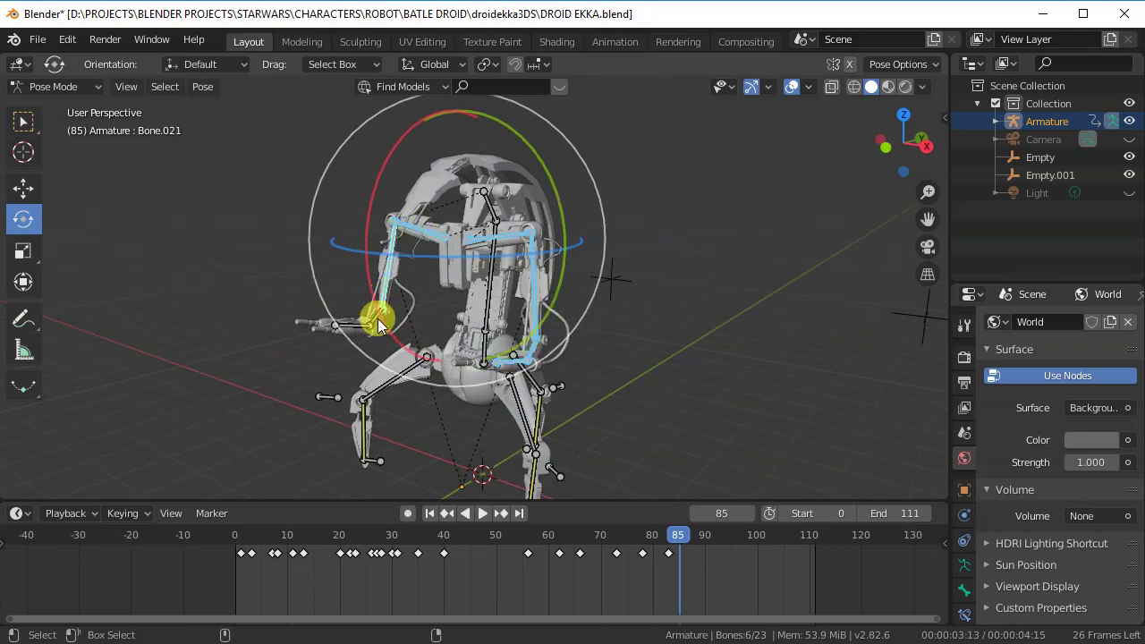
pyautogui.click(477, 513)
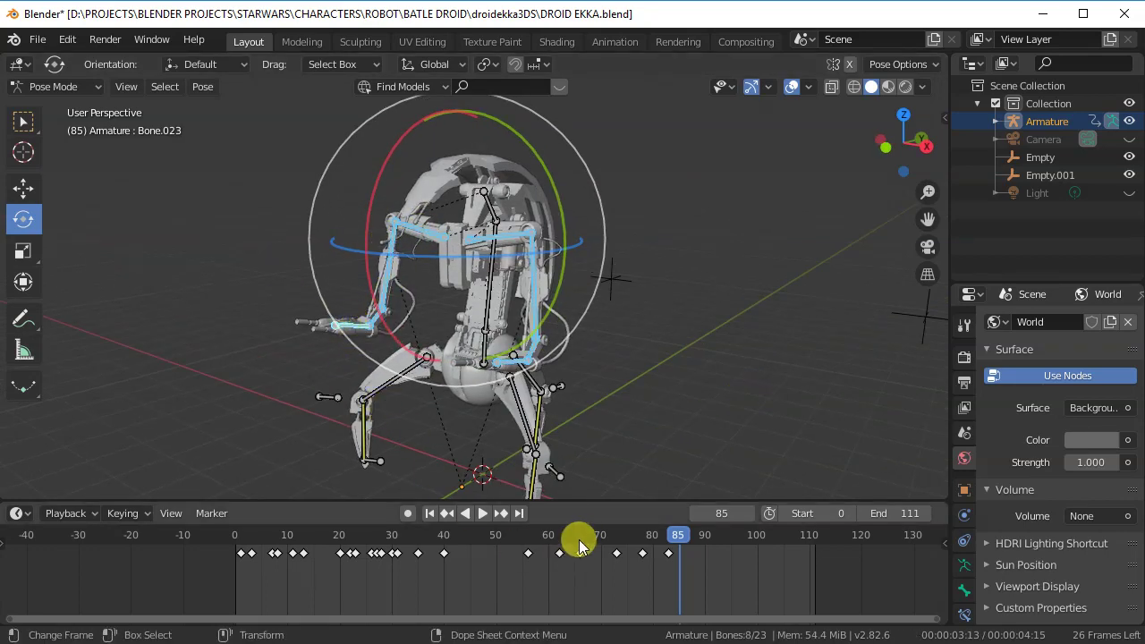
pyautogui.moveTo(582, 543)
pyautogui.mouseDown()
pyautogui.moveTo(501, 557)
pyautogui.moveTo(582, 573)
pyautogui.moveTo(527, 567)
pyautogui.mouseUp()
# Step: Select the arm keys from frame 56 onward, compress them in time, and replay
pyautogui.press('space')
pyautogui.moveTo(708, 569); pyautogui.dragTo(524, 557)
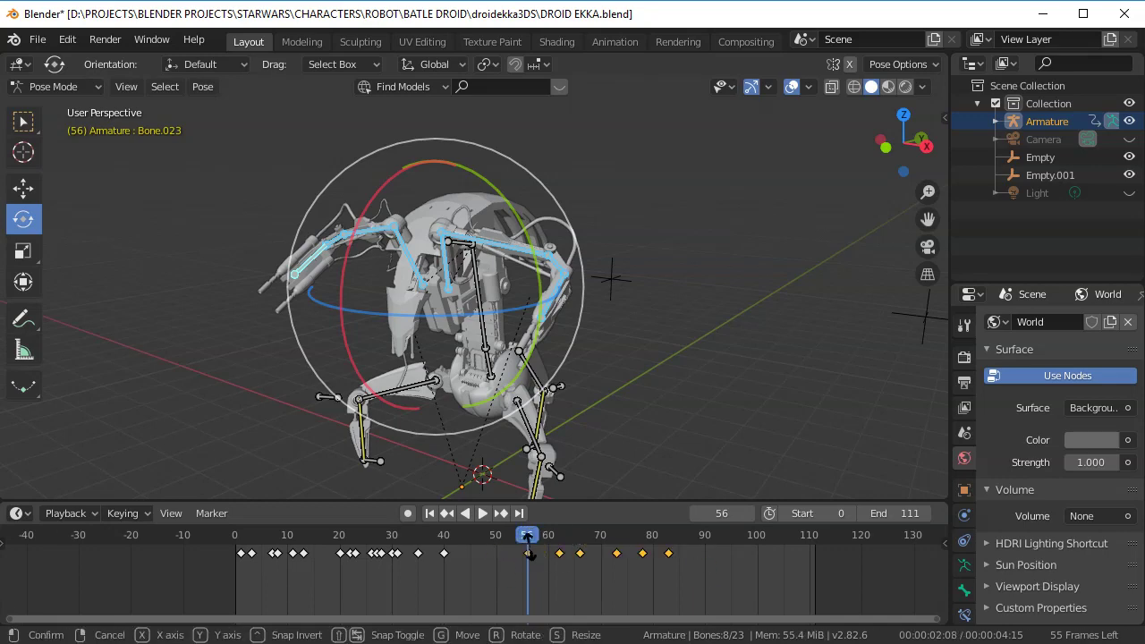
pyautogui.press('s')
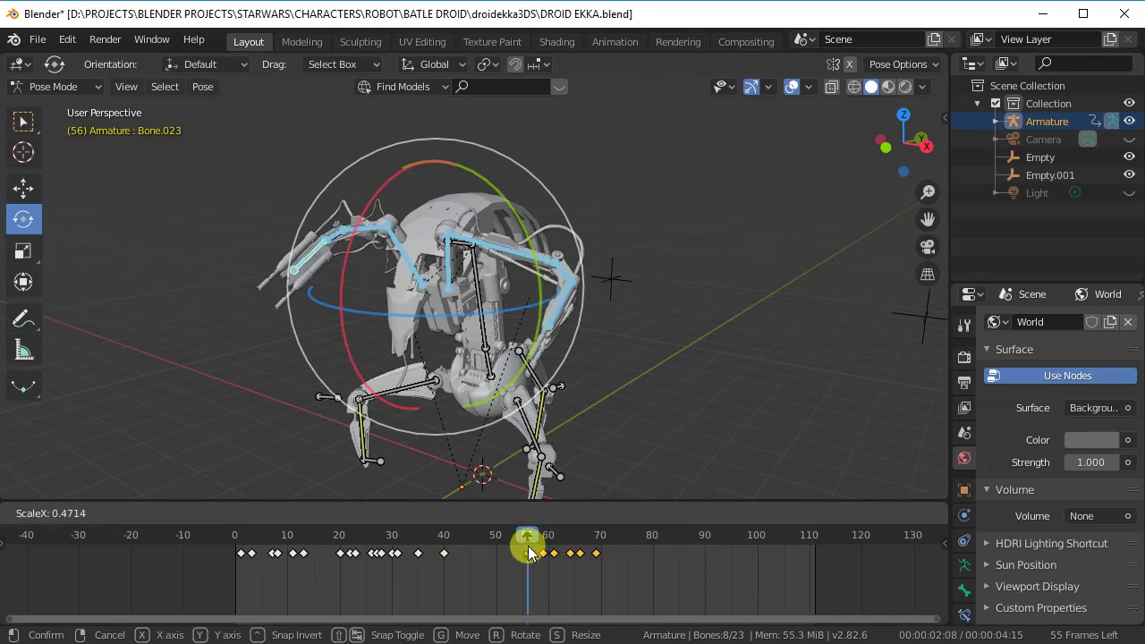
pyautogui.click(515, 538)
pyautogui.click(474, 513)
pyautogui.moveTo(614, 557); pyautogui.dragTo(432, 556)
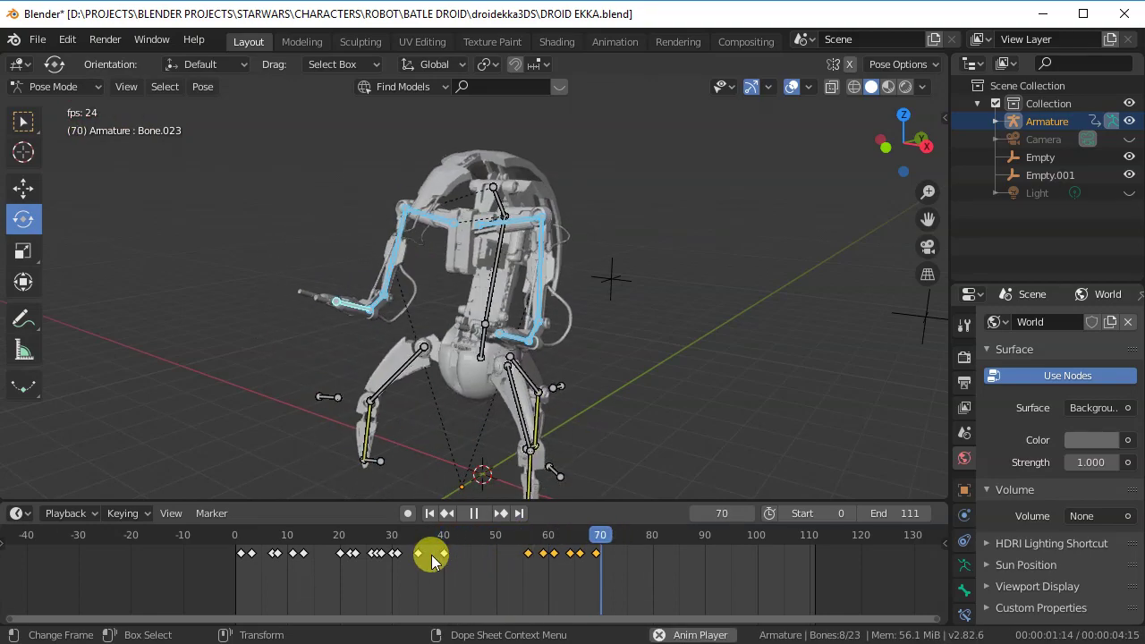
pyautogui.press('space')
# Step: Rescale the arm keys to spread out to about frame 80, then set the frame to 50
pyautogui.moveTo(514, 548); pyautogui.dragTo(527, 555)
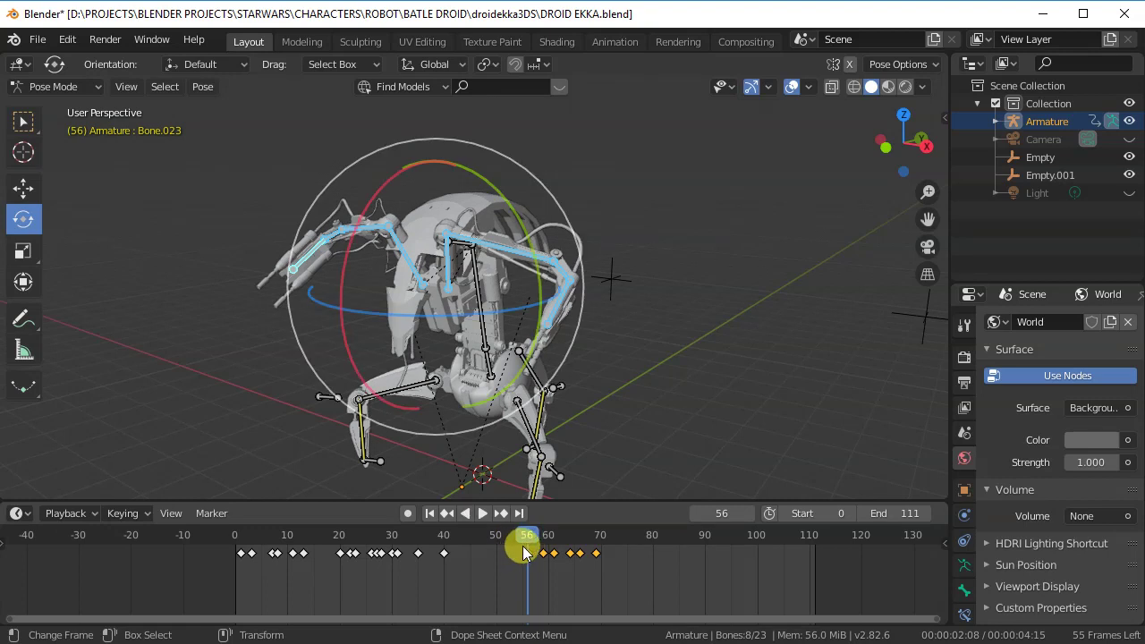
pyautogui.press('s')
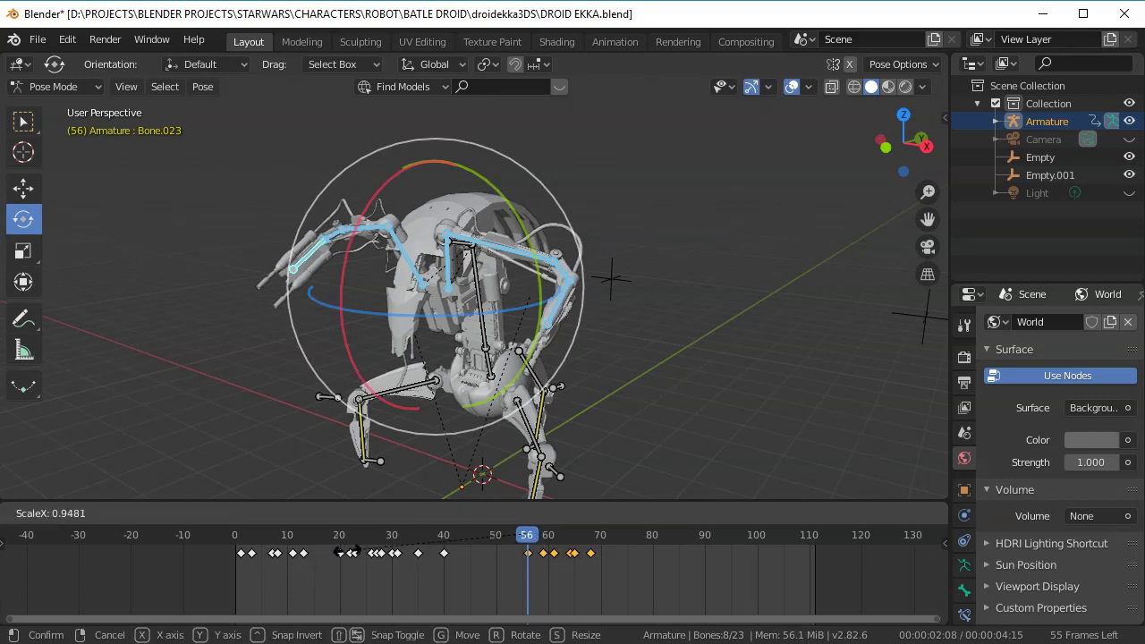
pyautogui.click(491, 542)
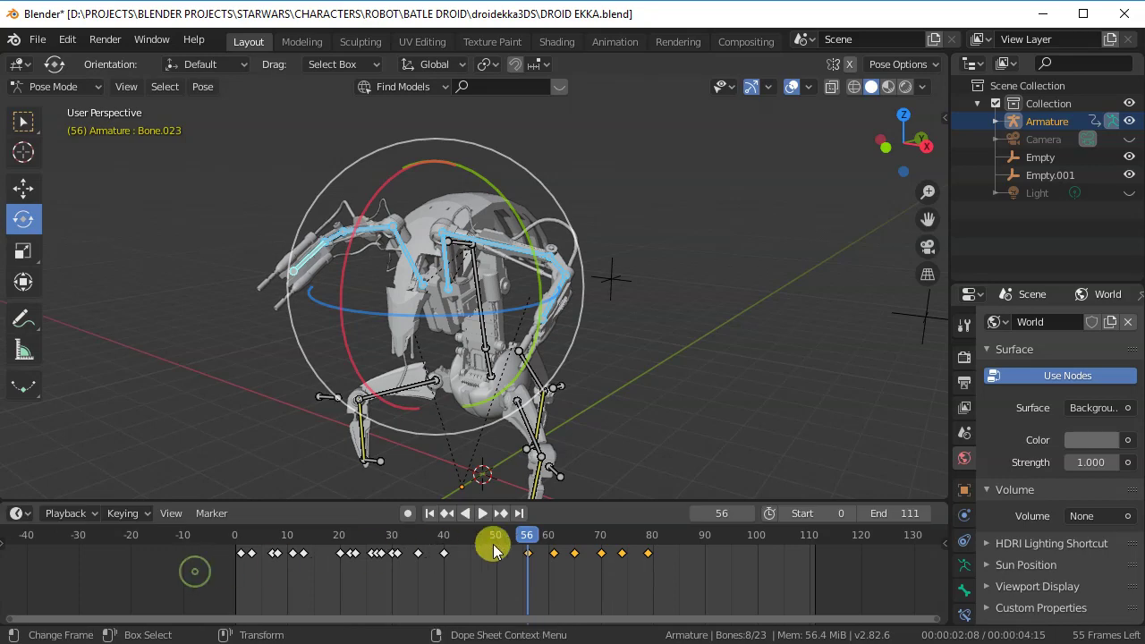
pyautogui.press('space')
pyautogui.click(451, 544)
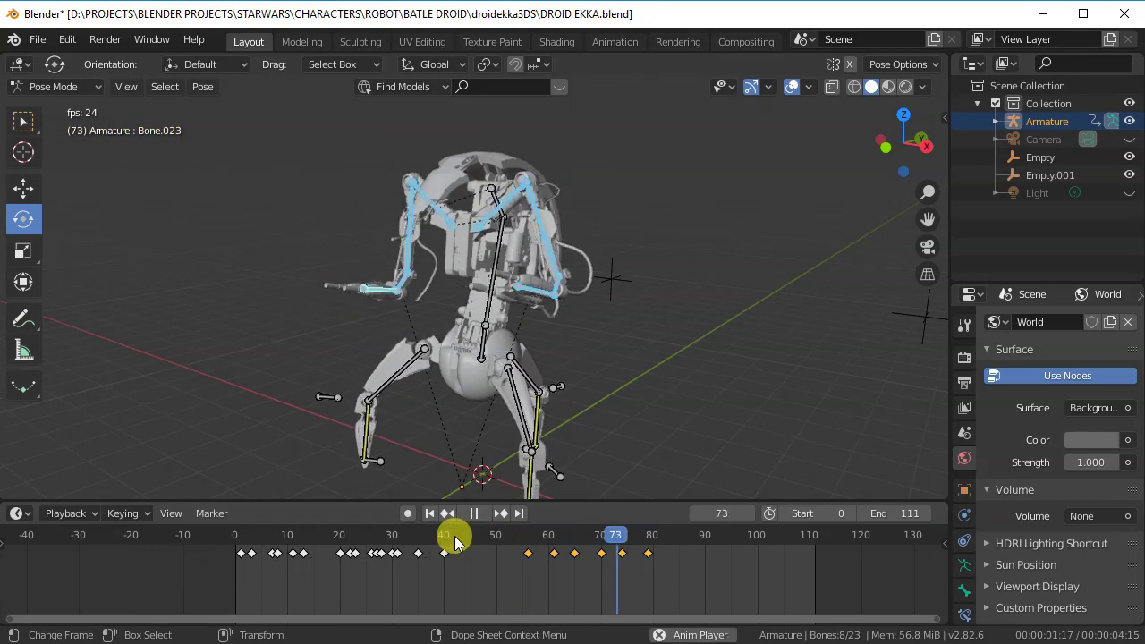
pyautogui.press('space')
pyautogui.moveTo(478, 540)
pyautogui.mouseDown()
pyautogui.moveTo(510, 541)
pyautogui.moveTo(497, 541)
pyautogui.mouseUp()
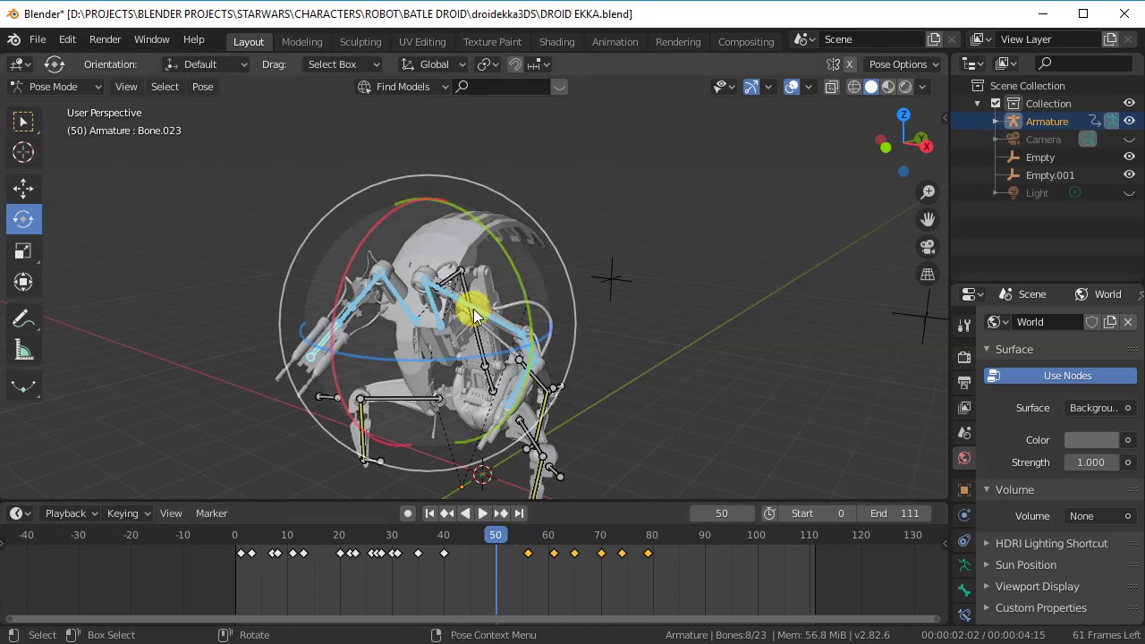
# Step: Select arm bone Bone.017 plus the other arm bone and preview the motion at frame 53
pyautogui.click(477, 302)
pyautogui.click(481, 309)
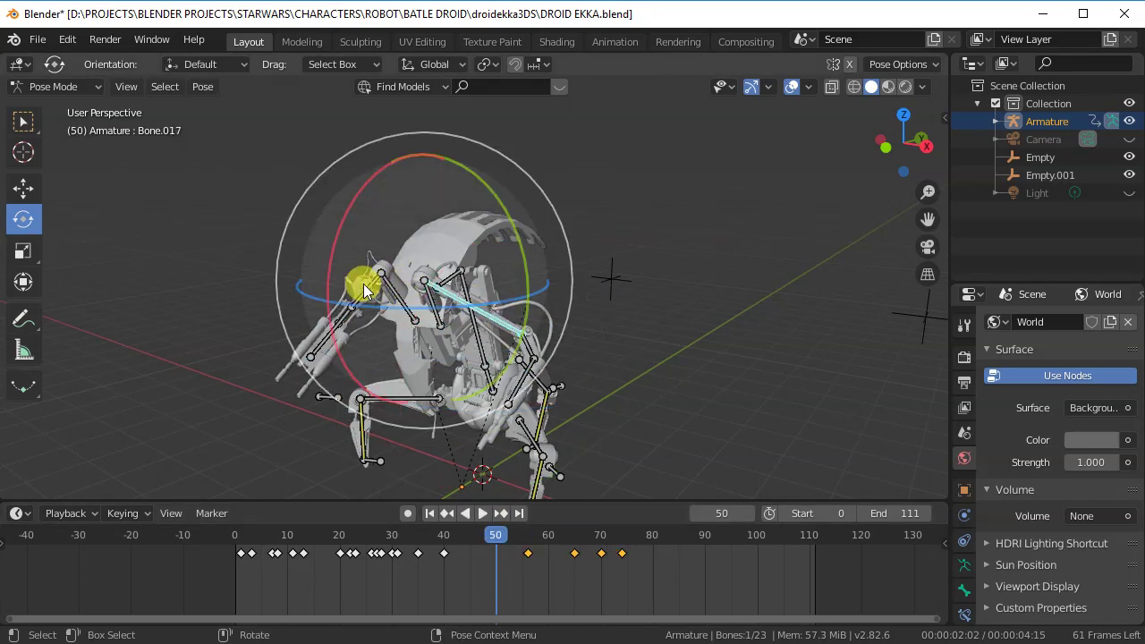
pyautogui.moveTo(366, 307); pyautogui.dragTo(399, 287, button='middle')
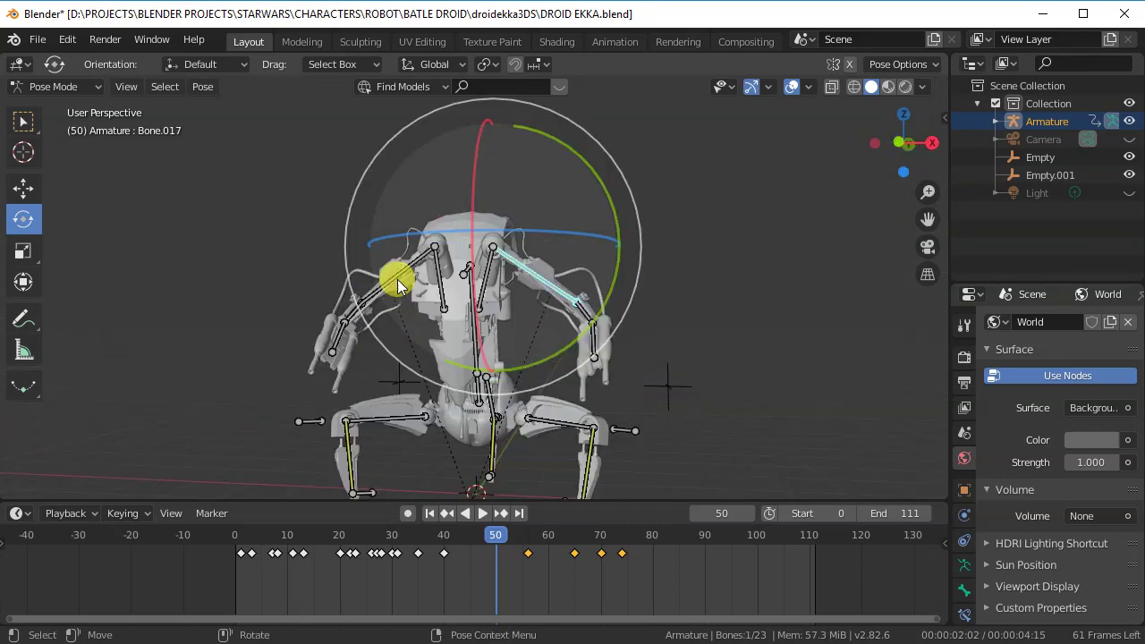
pyautogui.keyDown('shift'); pyautogui.click(389, 274); pyautogui.keyUp('shift')
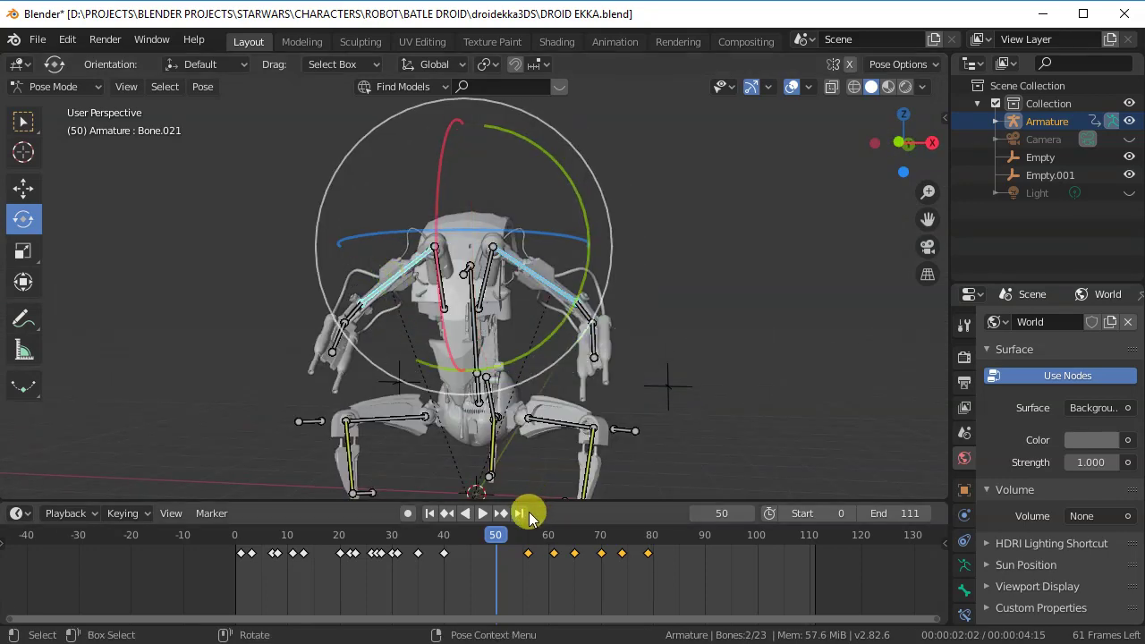
pyautogui.press('space')
pyautogui.moveTo(511, 539); pyautogui.dragTo(514, 550)
pyautogui.press('space')
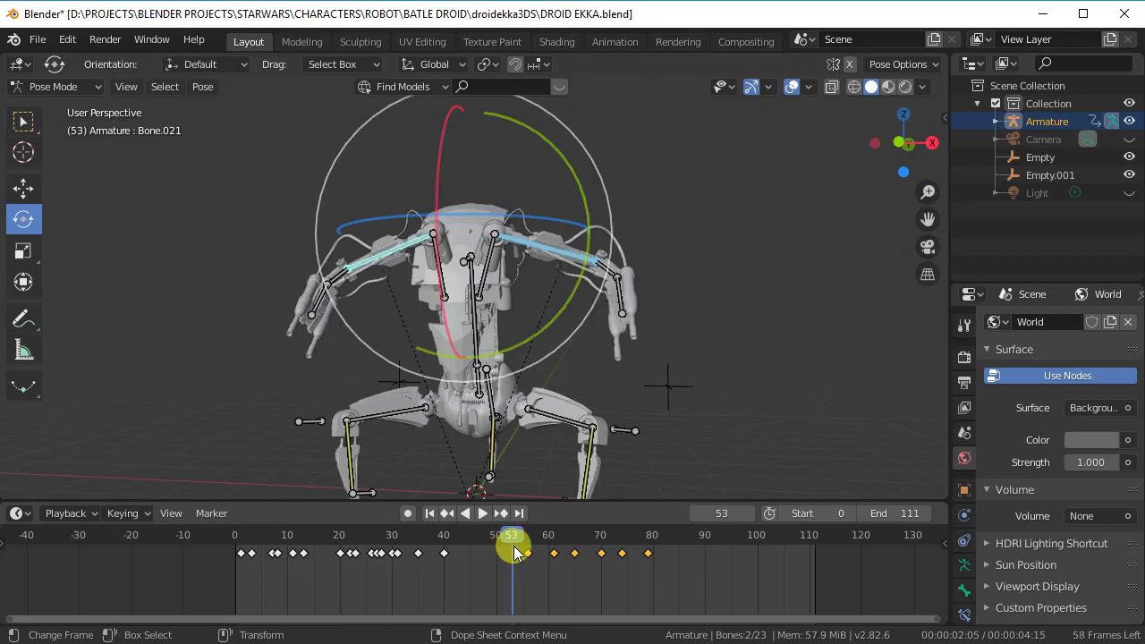
# Step: Add the right forearm bone, slide its keys about six frames earlier, check, and return to Object Mode
pyautogui.keyDown('shift'); pyautogui.click(606, 266); pyautogui.keyUp('shift')
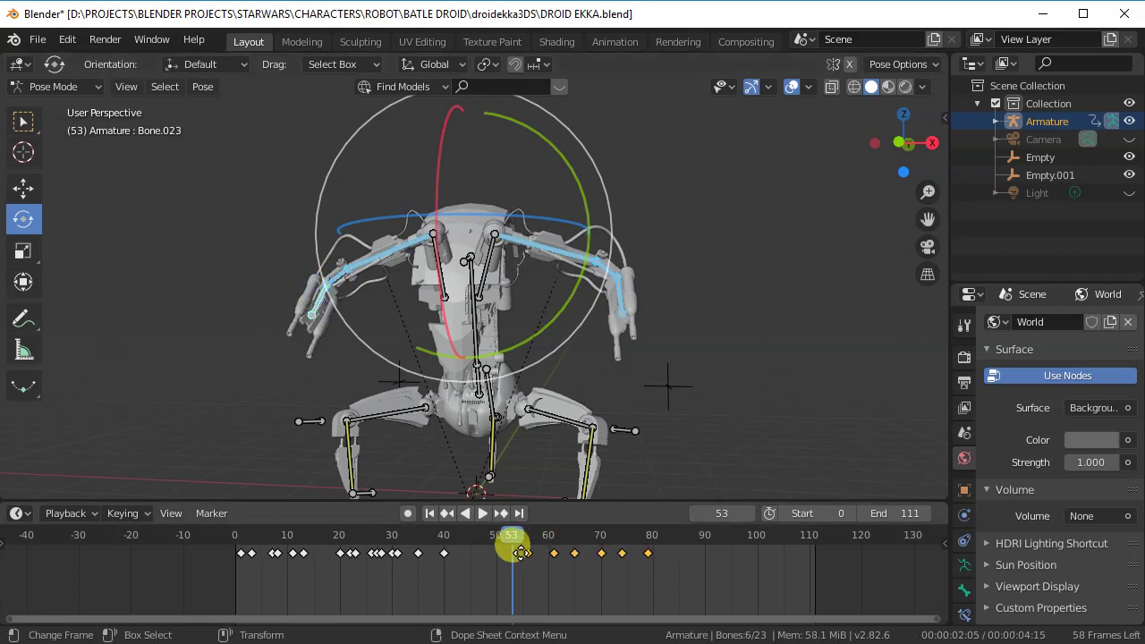
pyautogui.moveTo(520, 553); pyautogui.dragTo(490, 553)
pyautogui.click(403, 543)
pyautogui.press('space')
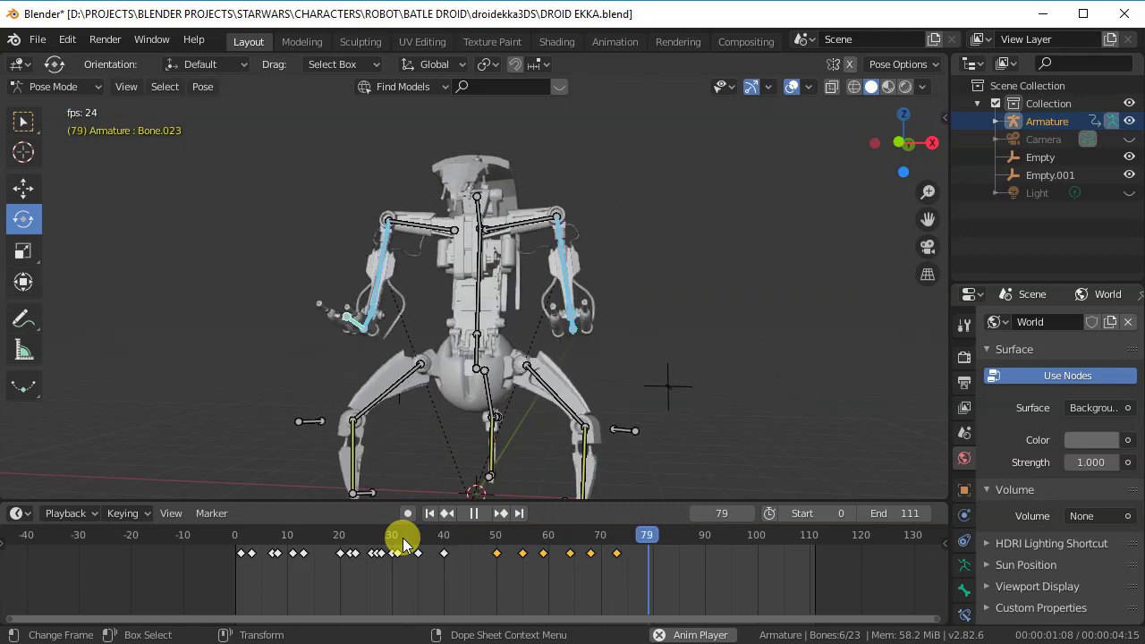
pyautogui.press('space')
pyautogui.scroll(-5, 492, 362)
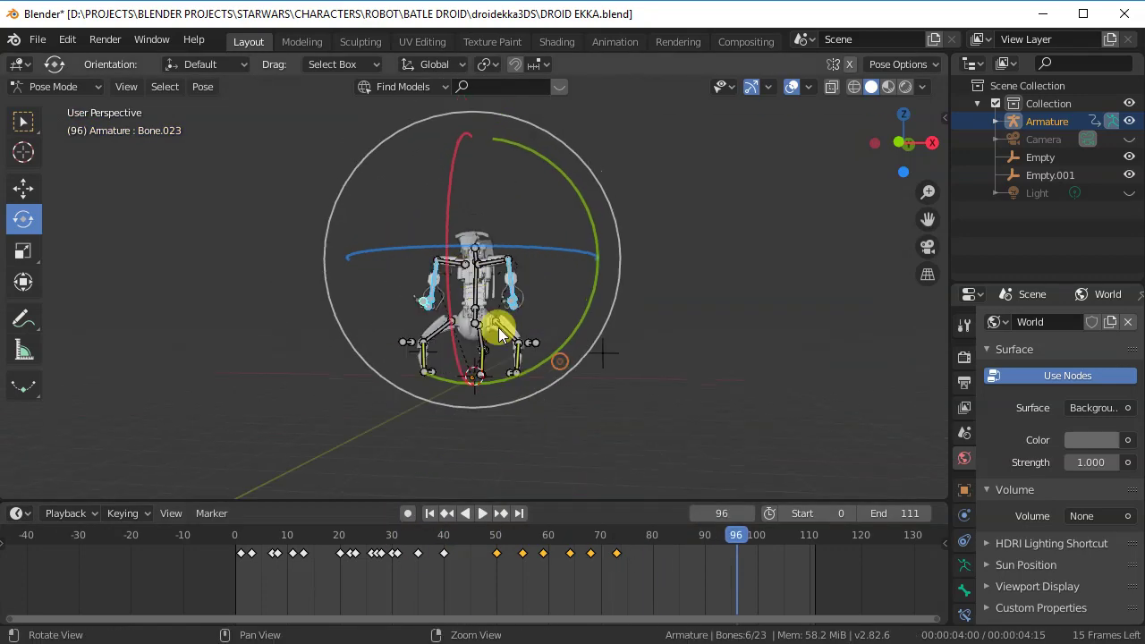
pyautogui.moveTo(500, 335); pyautogui.dragTo(281, 370, button='middle')
pyautogui.hotkey('ctrl', 'Tab')
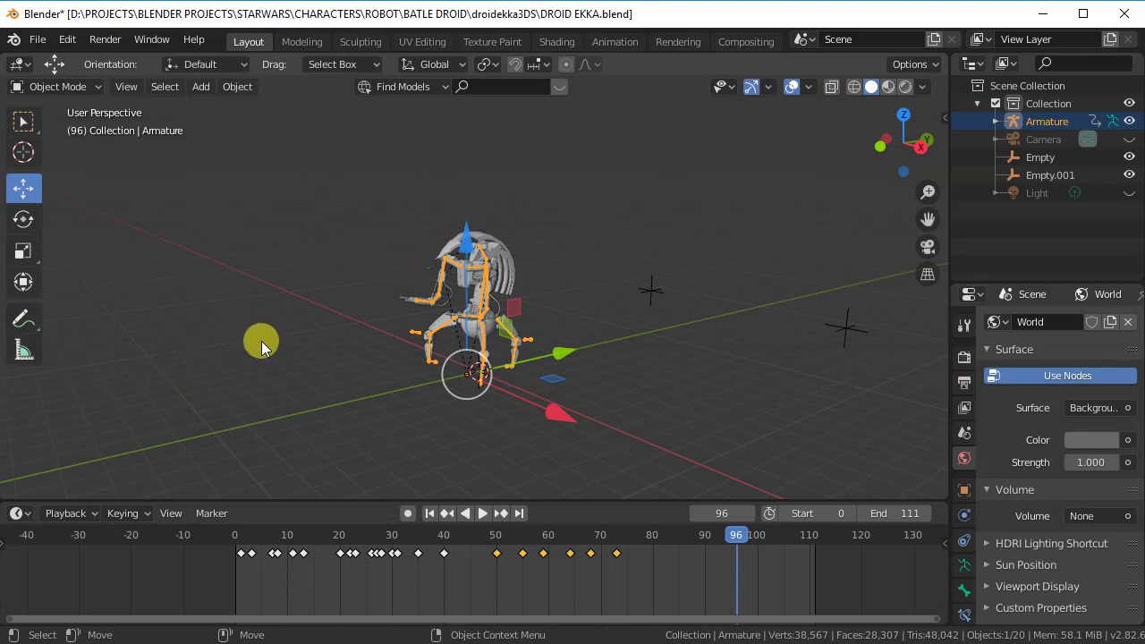
# Step: Deselect the armature, switch to rendered shading, unhide the Light, and play from the first frame
pyautogui.click(261, 341)
pyautogui.click(905, 86)
pyautogui.scroll(2, 400, 321)
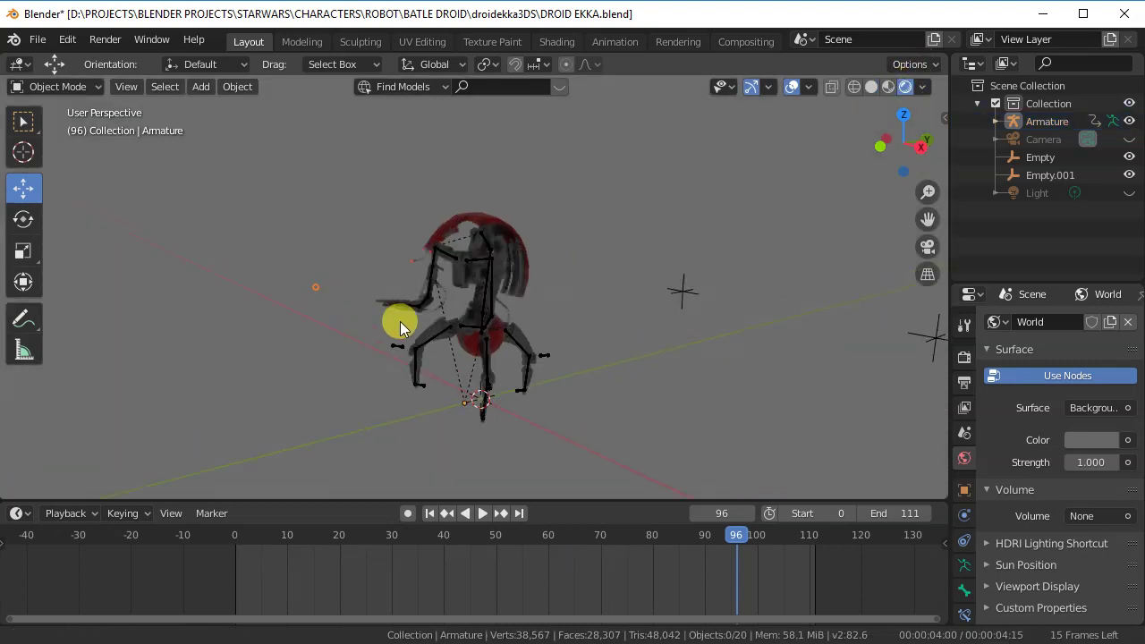
pyautogui.scroll(2, 400, 321)
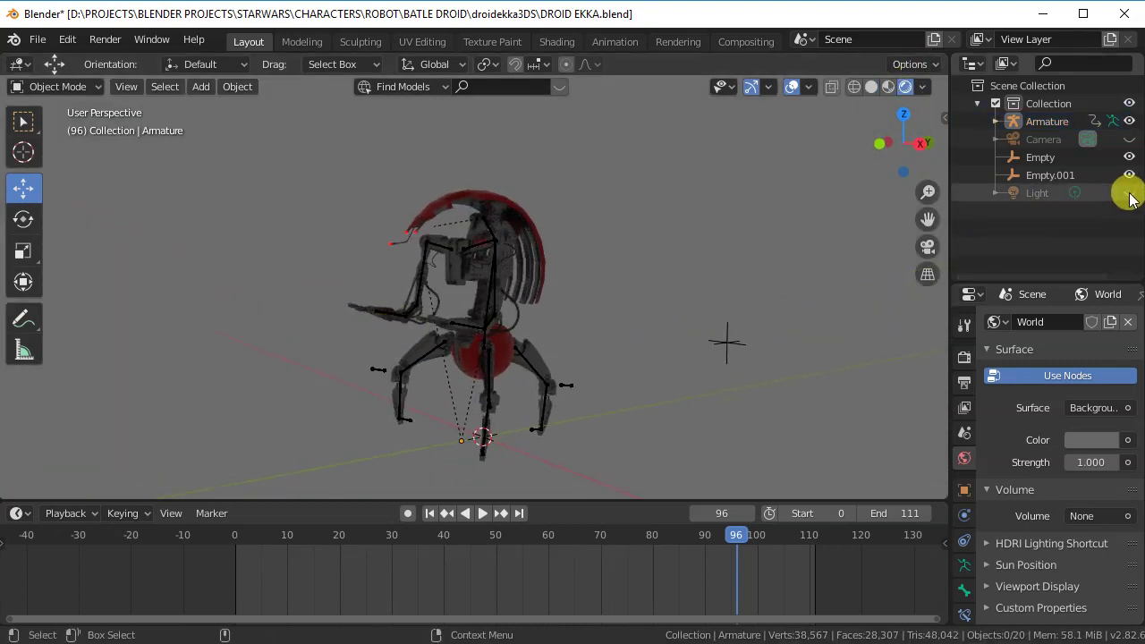
pyautogui.click(1129, 194)
pyautogui.click(597, 380)
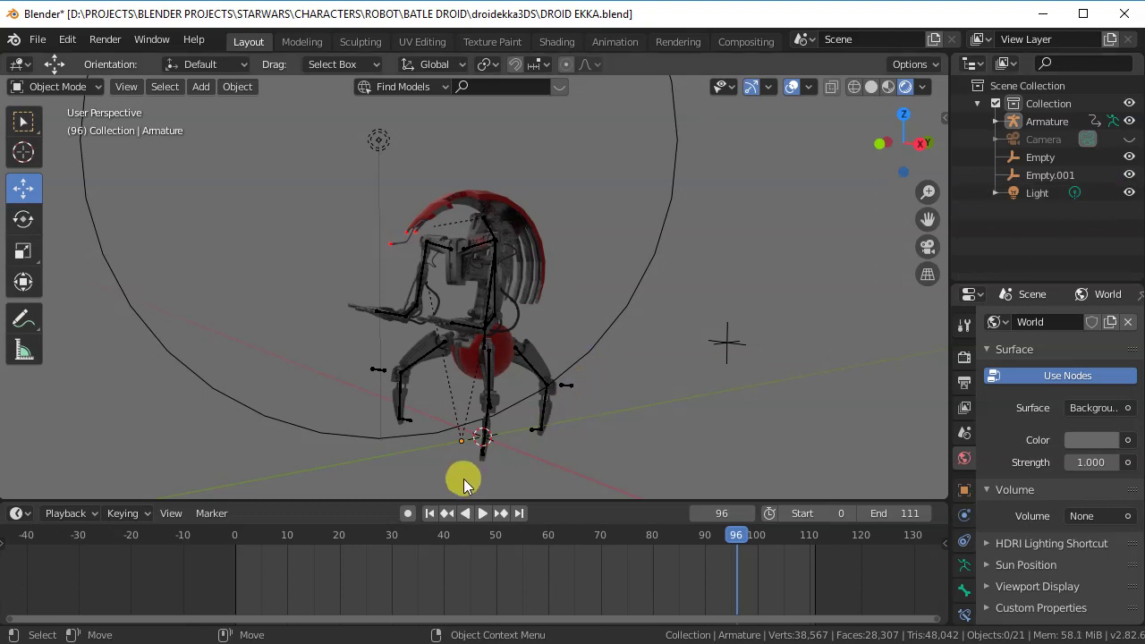
pyautogui.click(430, 513)
pyautogui.press('space')
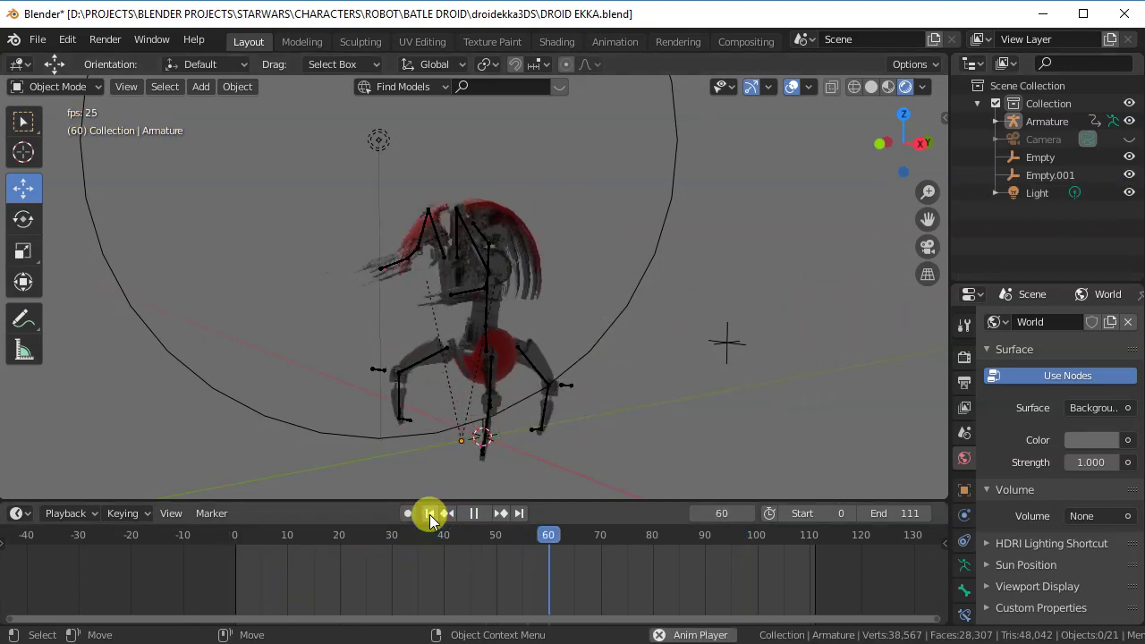
# Step: Stop playback at frame 91, orbit slightly, and select the Light in the Outliner
pyautogui.press('space')
pyautogui.moveTo(385, 304); pyautogui.dragTo(613, 343, button='middle')
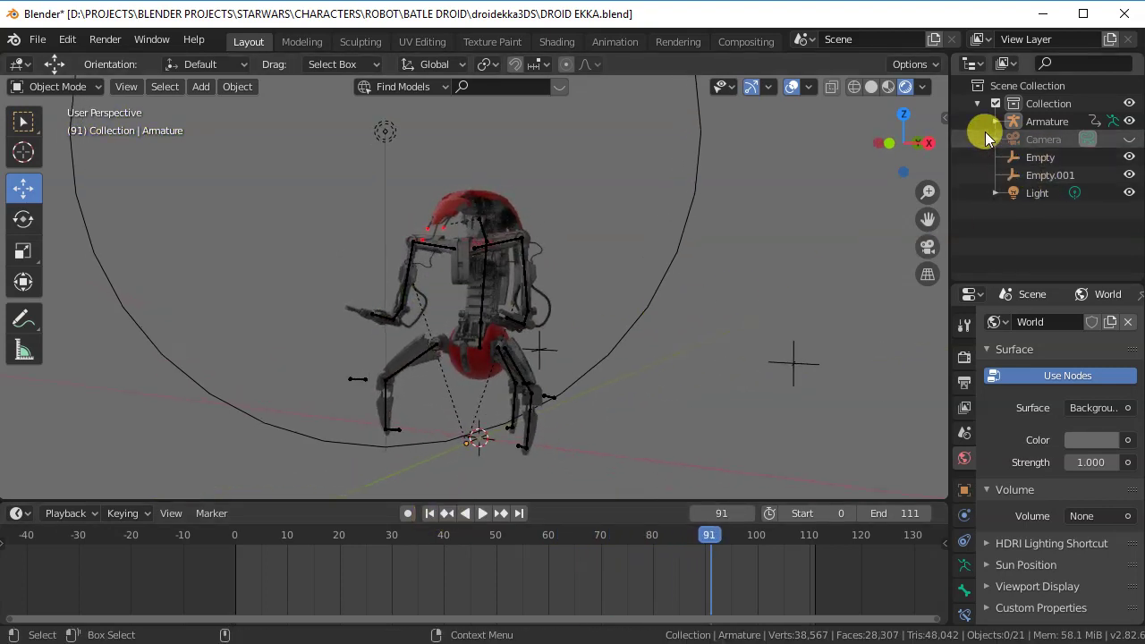
pyautogui.click(978, 104)
pyautogui.click(977, 105)
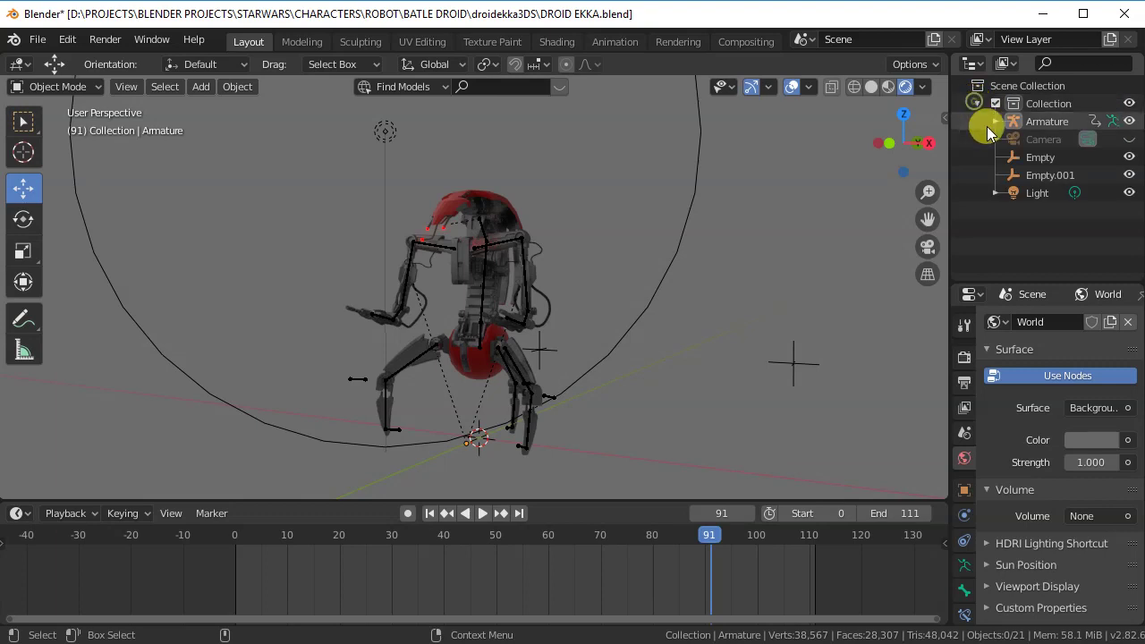
pyautogui.click(1041, 195)
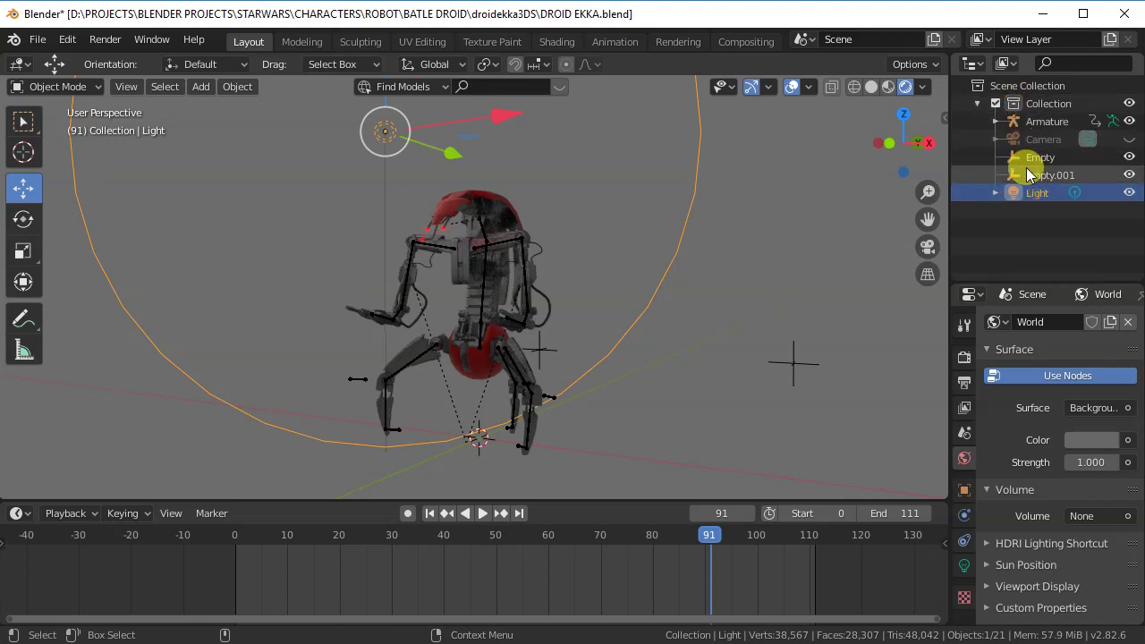
# Step: Select only Empty.001 in the Outliner and delete it
pyautogui.click(1040, 161)
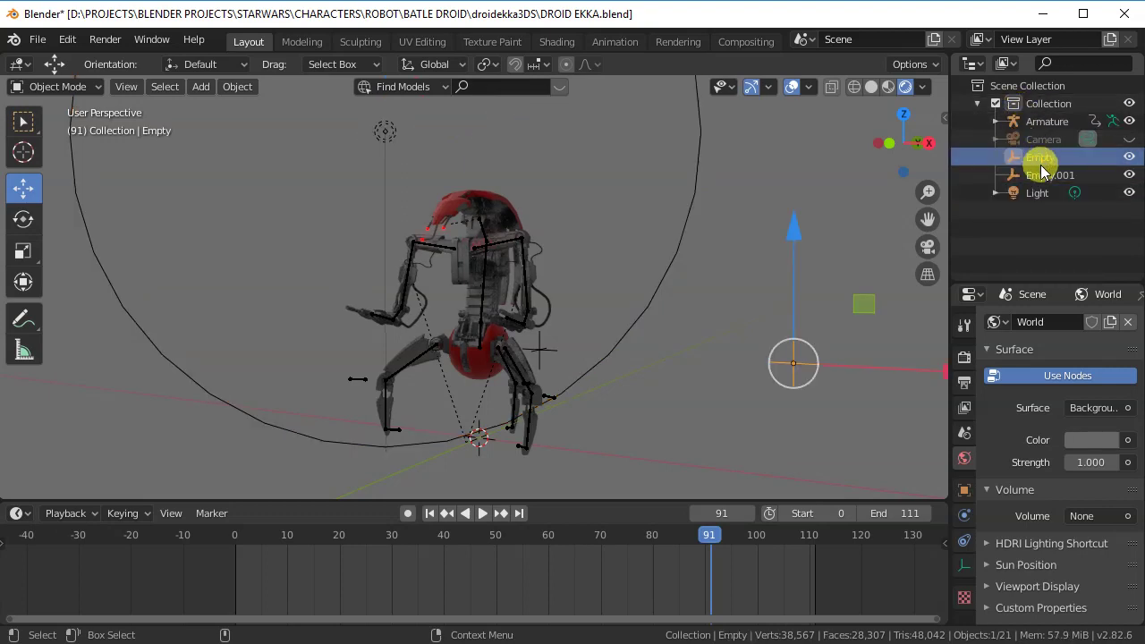
pyautogui.click(1042, 176)
pyautogui.keyDown('ctrl'); pyautogui.click(1042, 159); pyautogui.keyUp('ctrl')
pyautogui.keyDown('ctrl'); pyautogui.click(1043, 177); pyautogui.keyUp('ctrl')
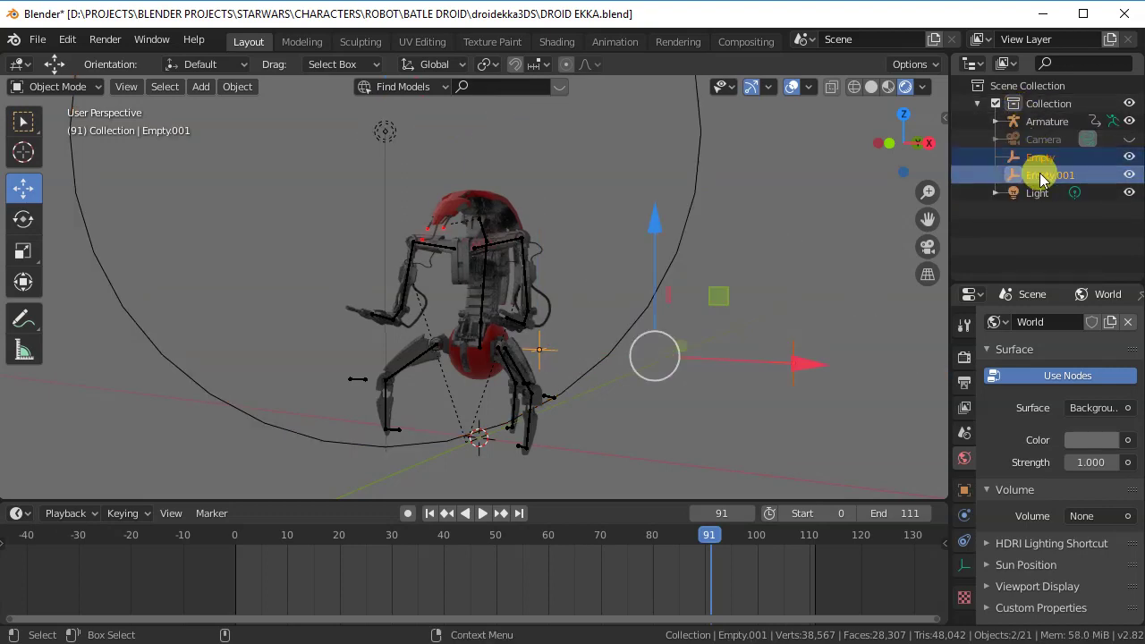
pyautogui.click(1028, 179)
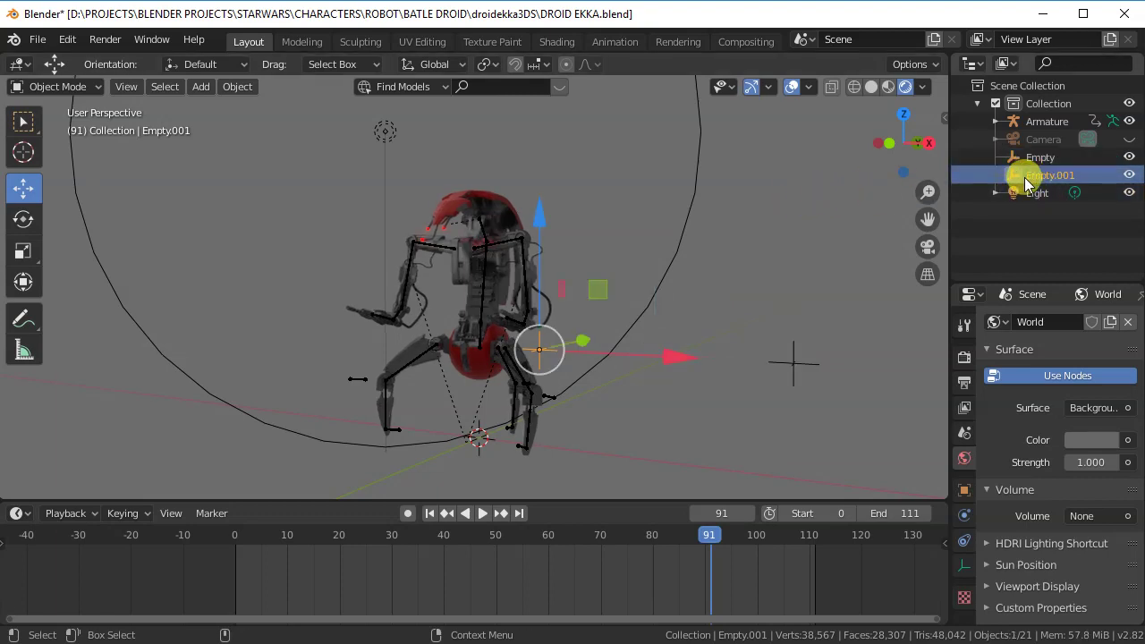
pyautogui.press('Delete')
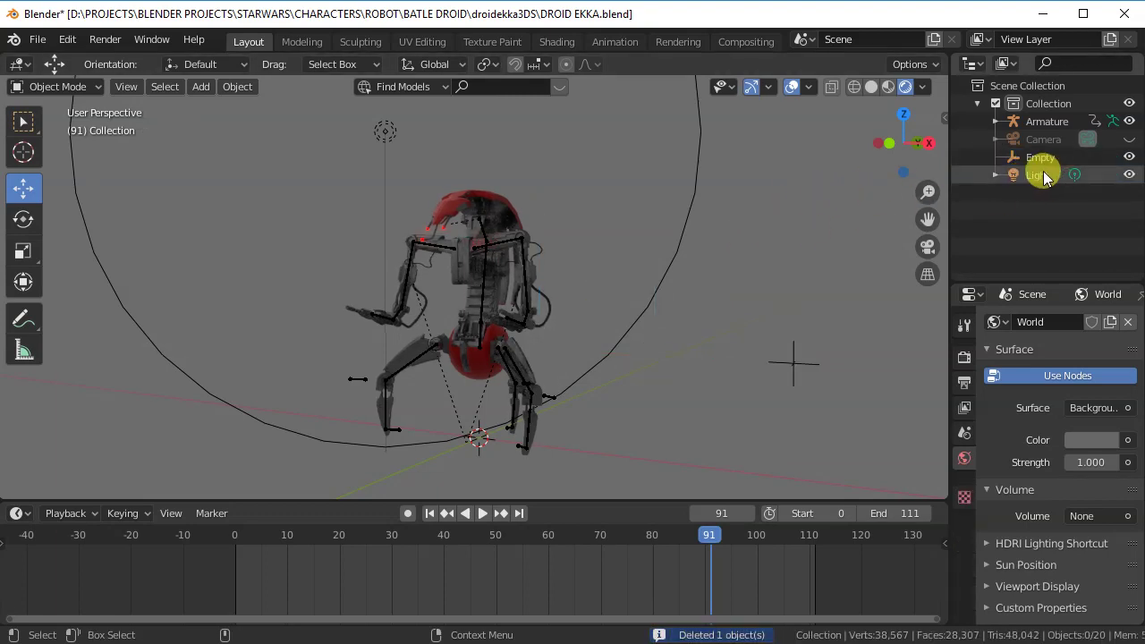
# Step: Delete the Light and the Camera, switch to solid shading, and begin renaming the Collection
pyautogui.click(1045, 177)
pyautogui.press('Delete')
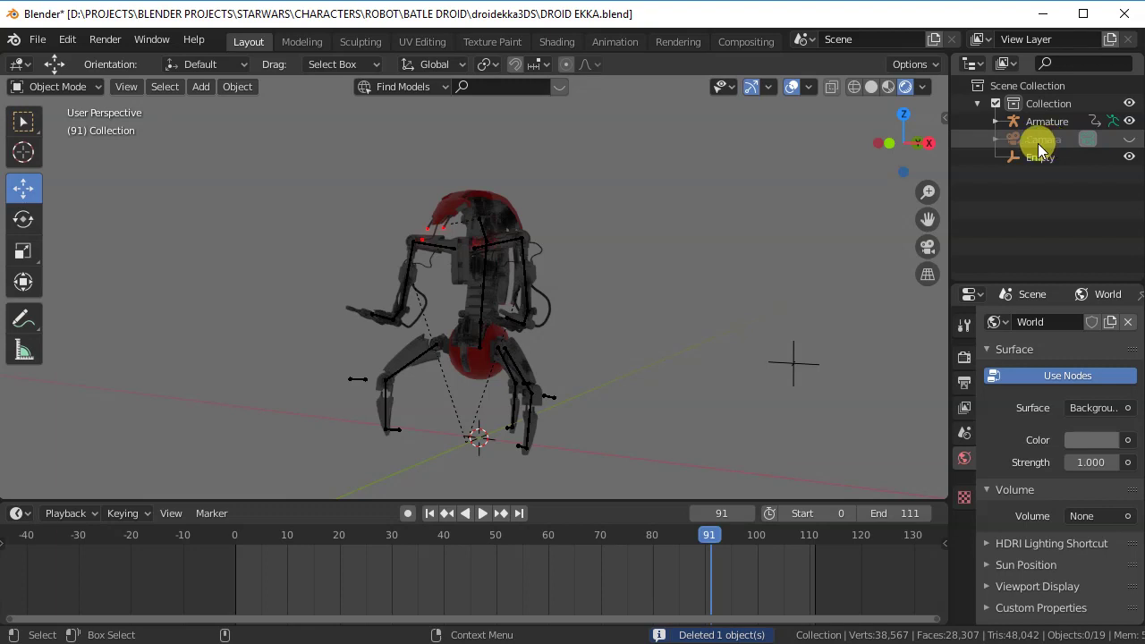
pyautogui.click(872, 87)
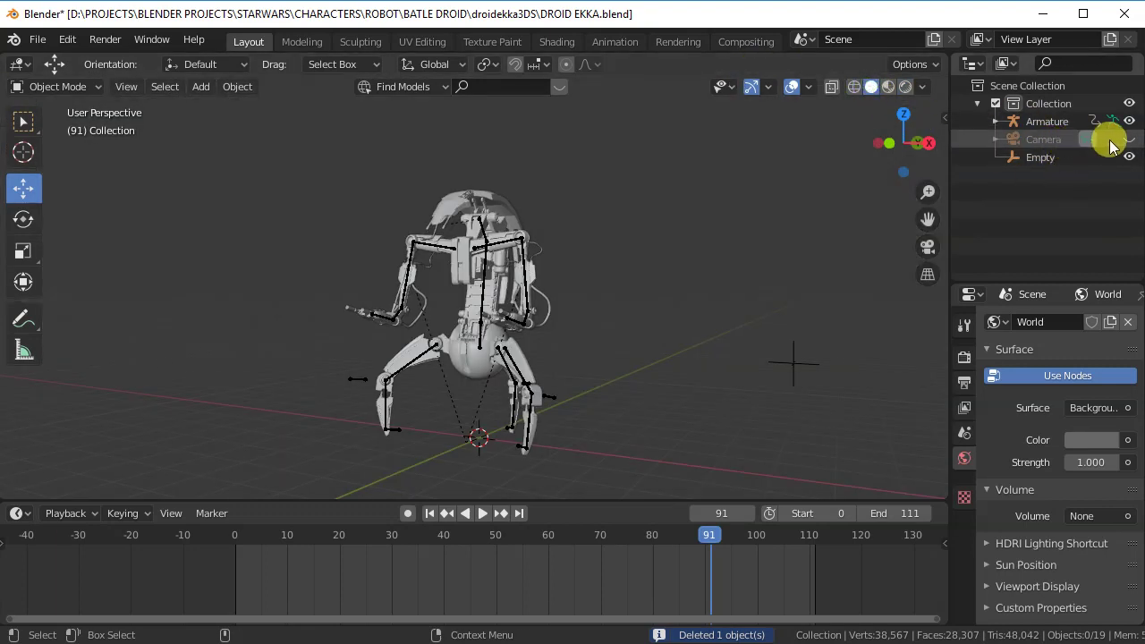
pyautogui.click(1038, 140)
pyautogui.press('Delete')
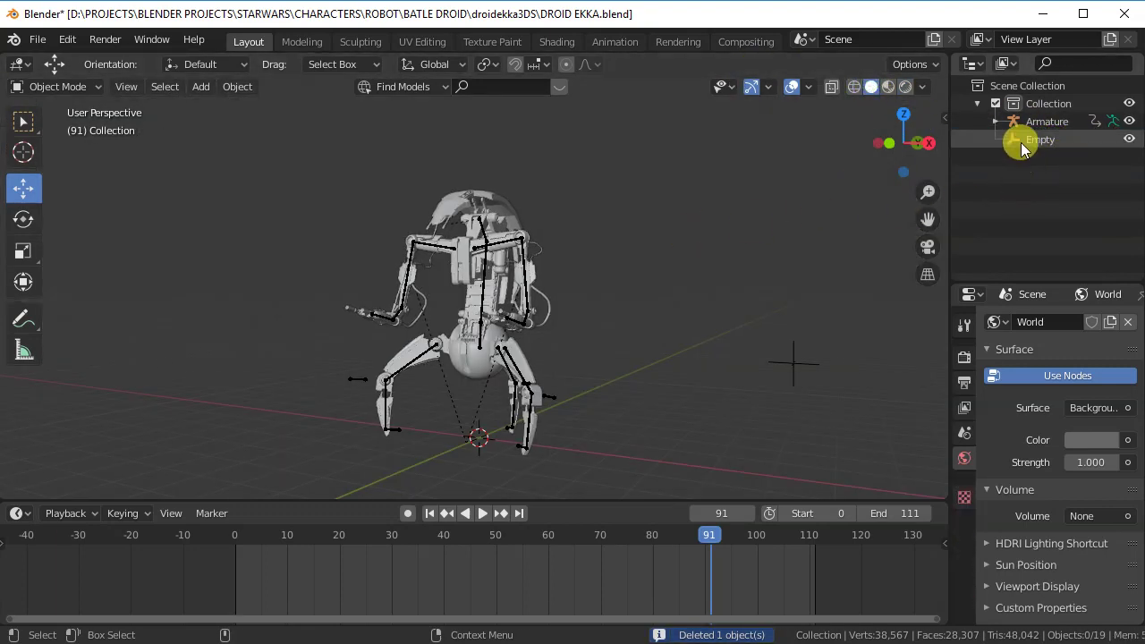
pyautogui.doubleClick(1054, 106)
pyautogui.write('DROID')
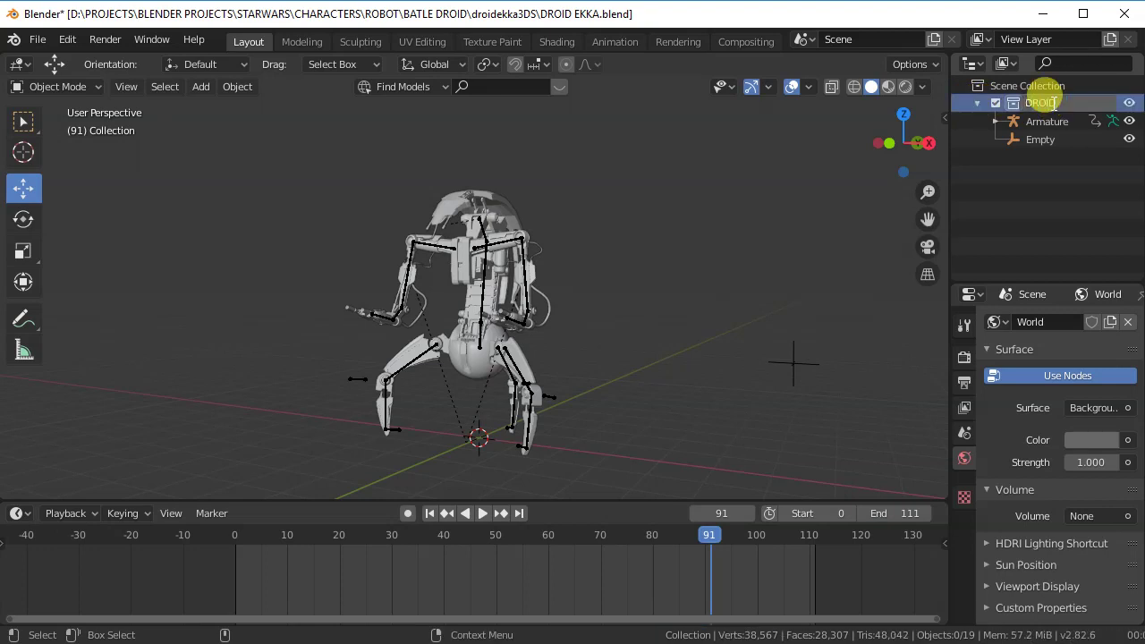
# Step: Confirm the collection name DROID, select the Empty, and return to the timeline start
pyautogui.press('Return')
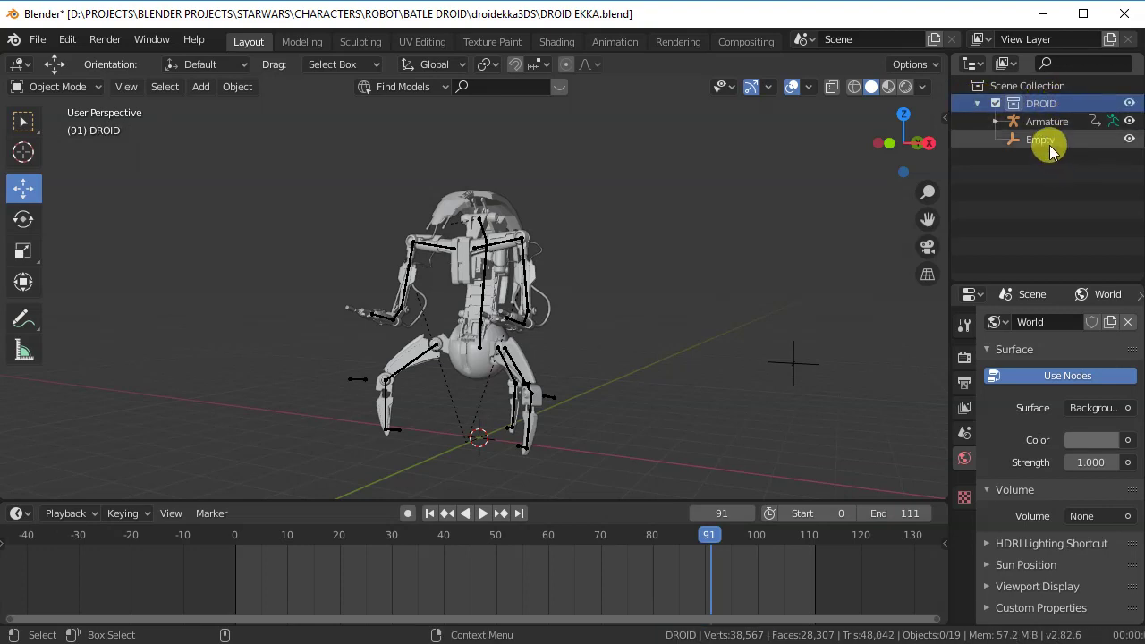
pyautogui.click(1038, 143)
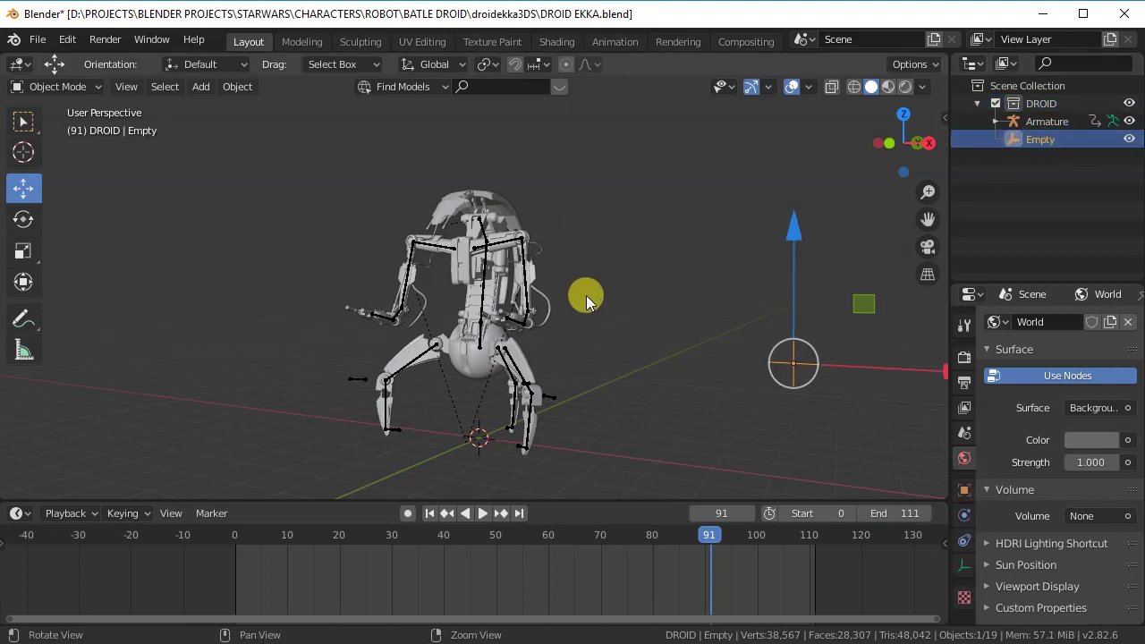
pyautogui.moveTo(586, 302)
pyautogui.mouseDown(button='middle')
pyautogui.moveTo(525, 274)
pyautogui.moveTo(397, 439)
pyautogui.mouseUp(button='middle')
pyautogui.press('space')
pyautogui.moveTo(239, 537); pyautogui.dragTo(228, 538)
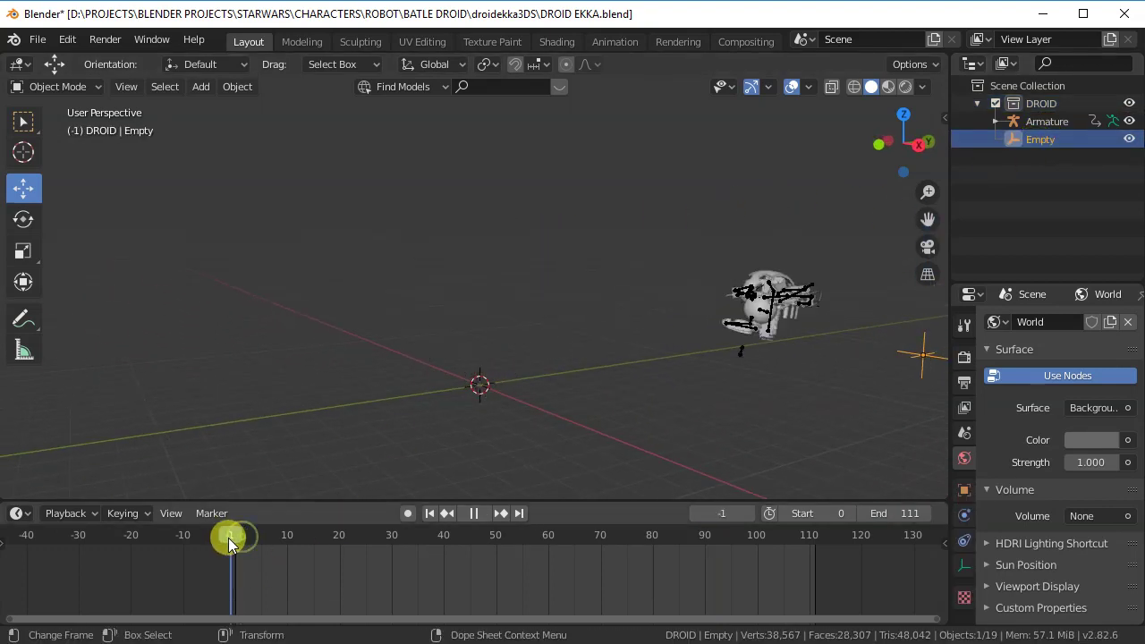
pyautogui.press('space')
# Step: Slide the Empty along X and then Y so it sits beneath the droid
pyautogui.moveTo(759, 295)
pyautogui.mouseDown(button='middle')
pyautogui.moveTo(491, 317)
pyautogui.moveTo(693, 307)
pyautogui.mouseUp(button='middle')
pyautogui.moveTo(719, 306); pyautogui.dragTo(735, 310)
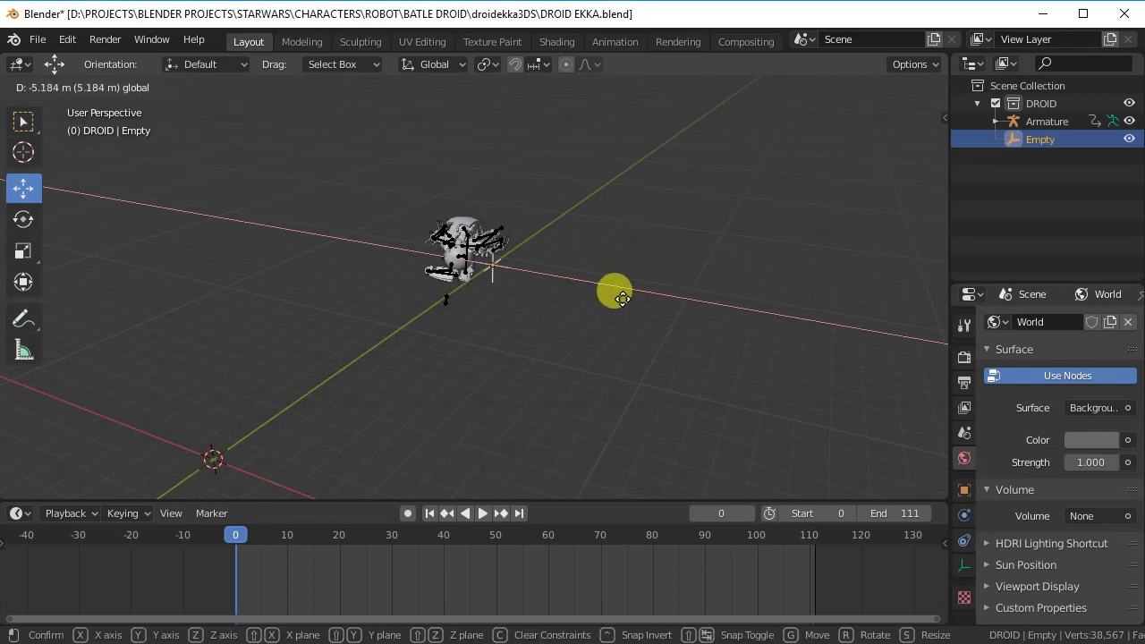
pyautogui.moveTo(614, 297); pyautogui.dragTo(615, 297)
pyautogui.moveTo(616, 297); pyautogui.dragTo(730, 322, button='middle')
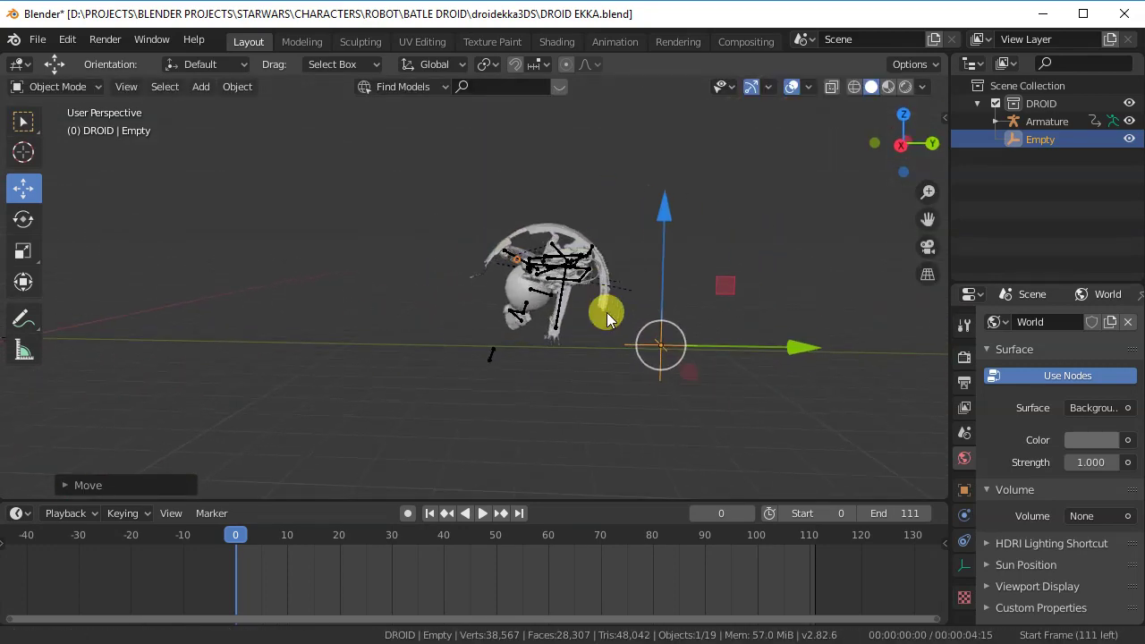
pyautogui.moveTo(807, 340); pyautogui.dragTo(685, 361)
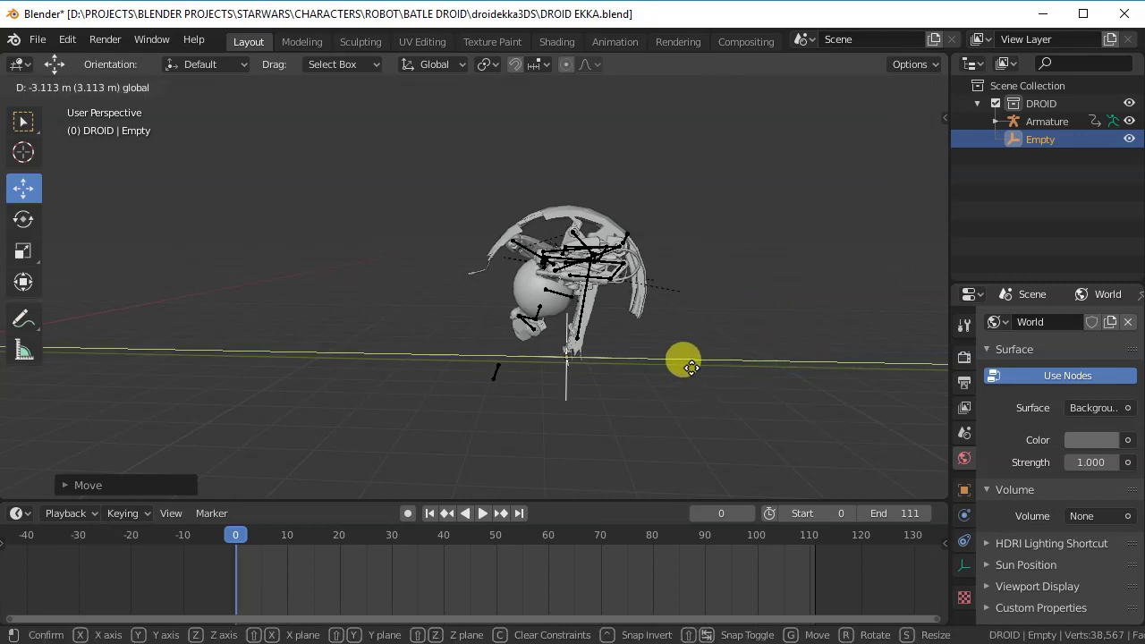
pyautogui.moveTo(686, 360)
pyautogui.mouseDown(button='middle')
pyautogui.moveTo(435, 312)
pyautogui.moveTo(541, 319)
pyautogui.moveTo(614, 286)
pyautogui.moveTo(536, 242)
pyautogui.mouseUp(button='middle')
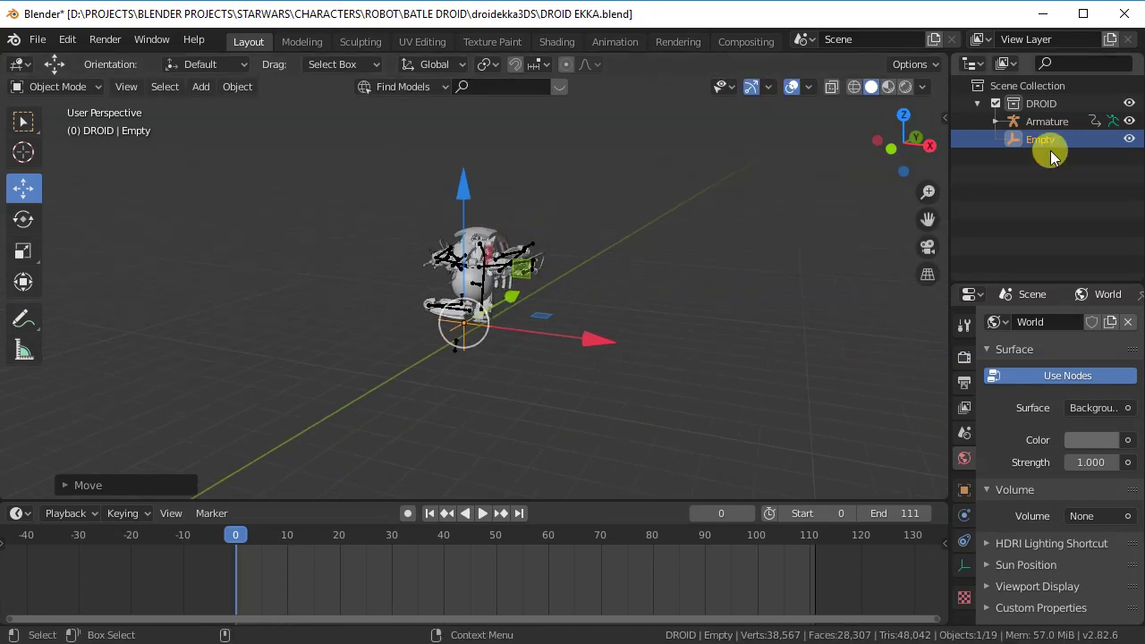
pyautogui.click(1040, 125)
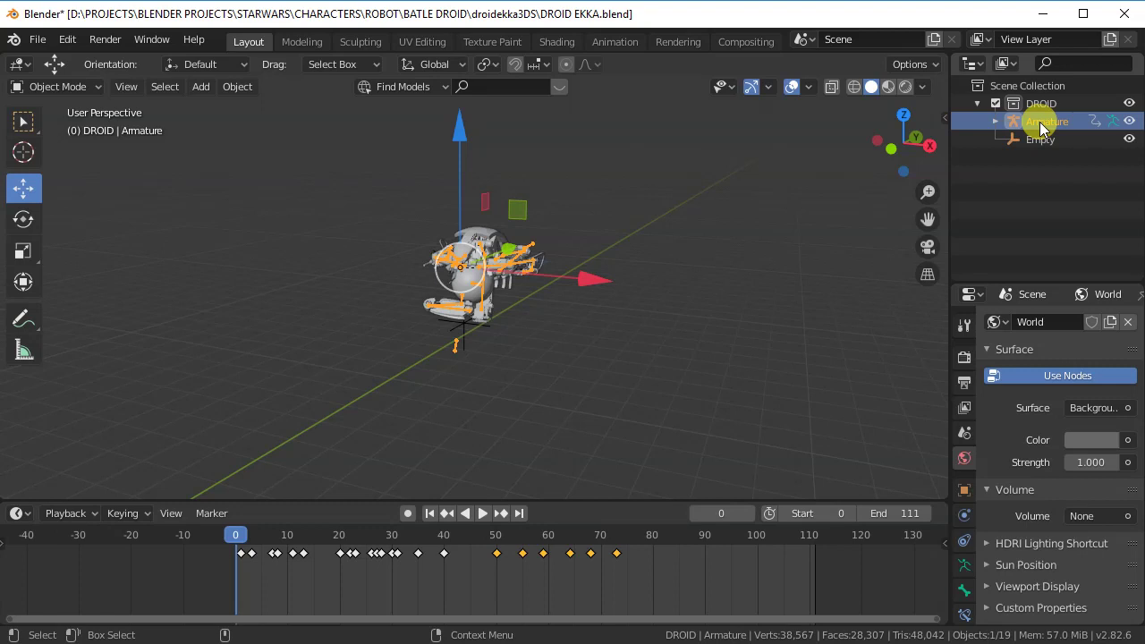
# Step: Parent the Armature to the Empty with the Object option, then play to test
pyautogui.keyDown('shift'); pyautogui.click(451, 328); pyautogui.keyUp('shift')
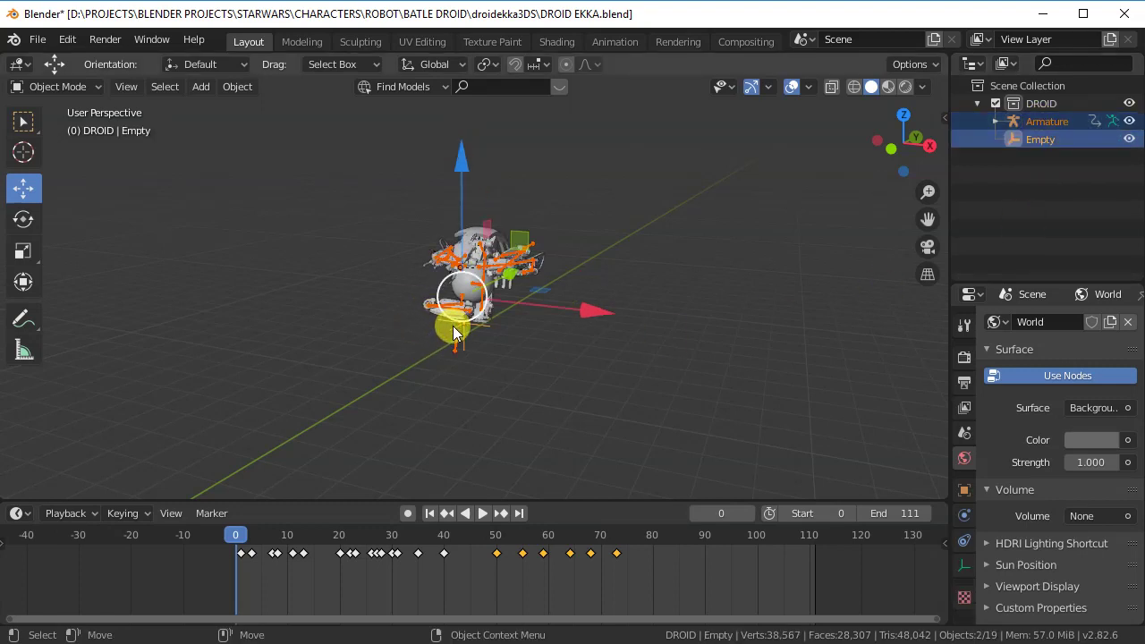
pyautogui.hotkey('ctrl', 'p')
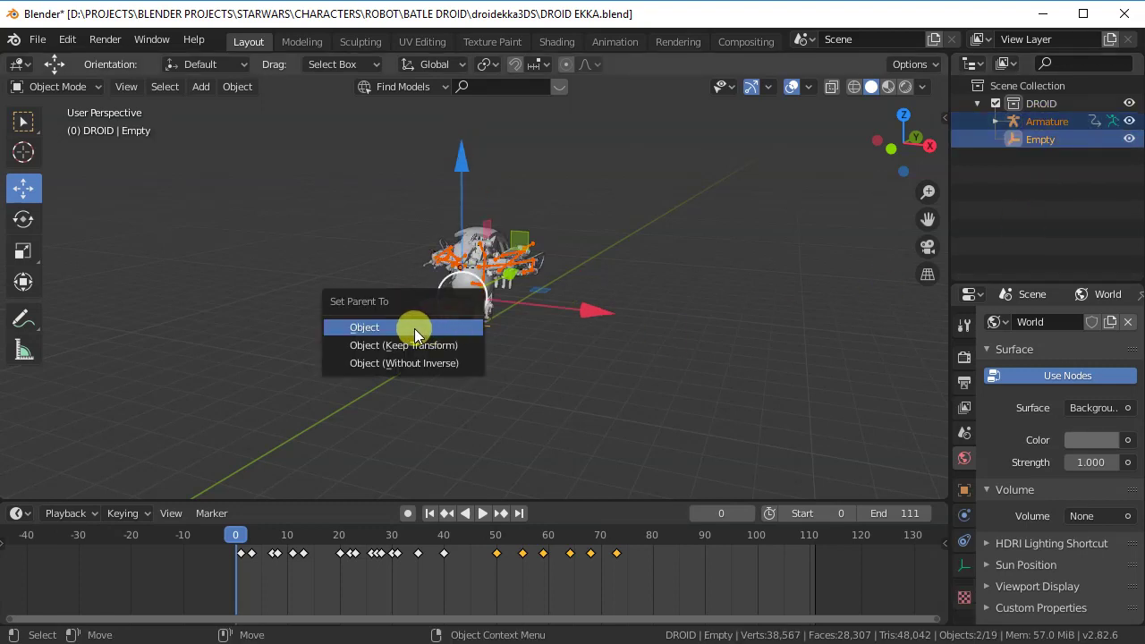
pyautogui.click(415, 328)
pyautogui.press('space')
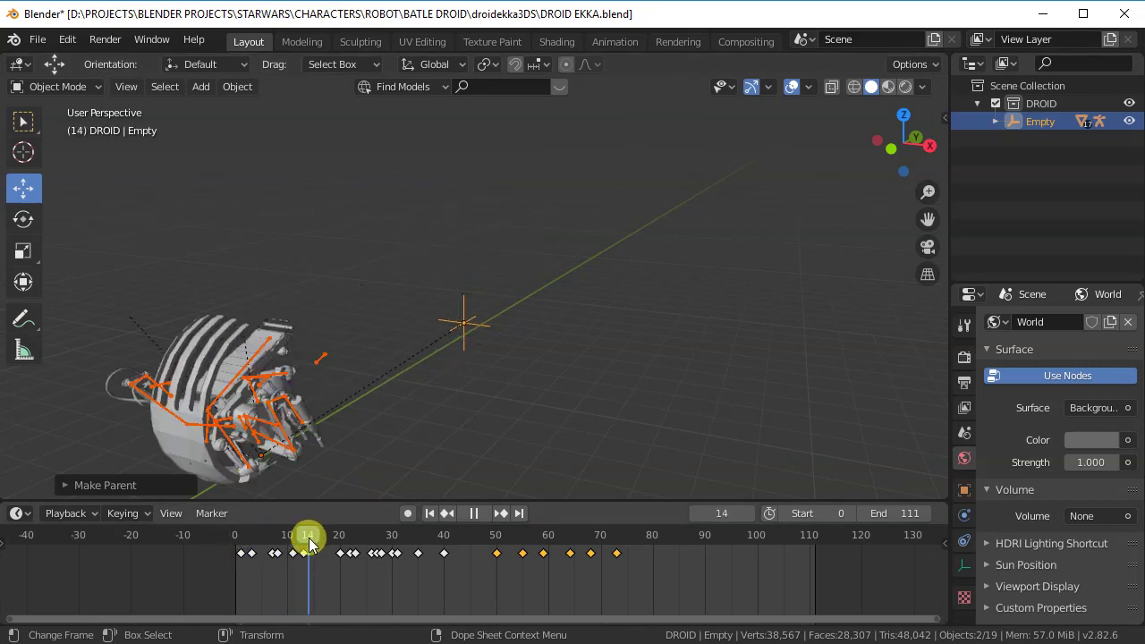
pyautogui.moveTo(259, 539); pyautogui.dragTo(225, 540)
# Step: Select the Empty, undo an accidental nudge along X, and scrub the animation
pyautogui.click(495, 343)
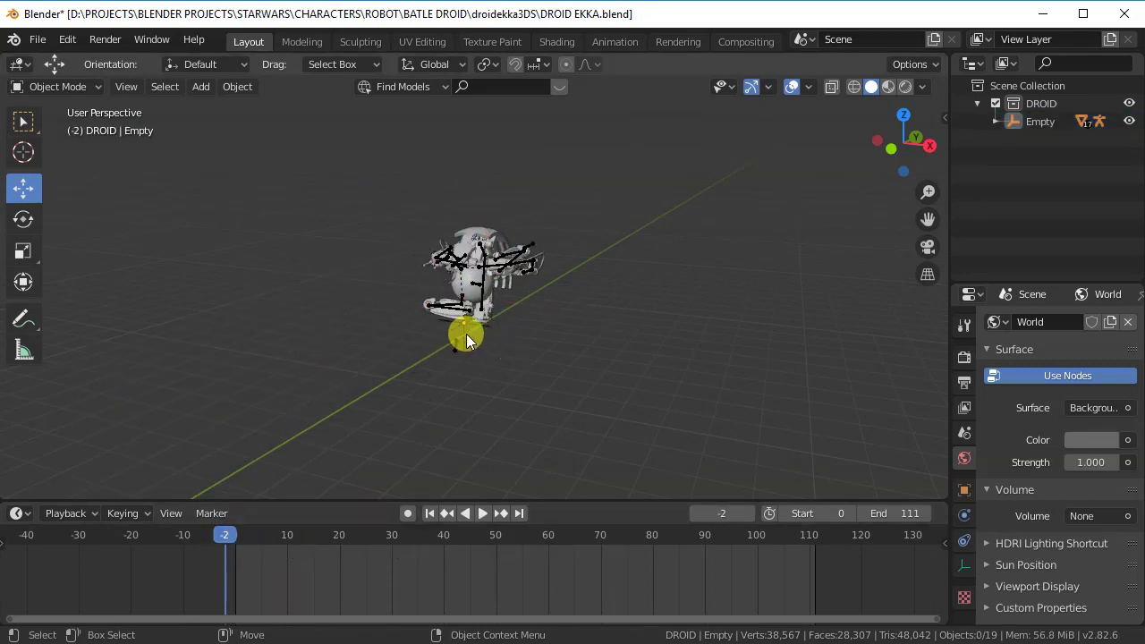
pyautogui.click(468, 352)
pyautogui.moveTo(581, 339); pyautogui.dragTo(590, 341)
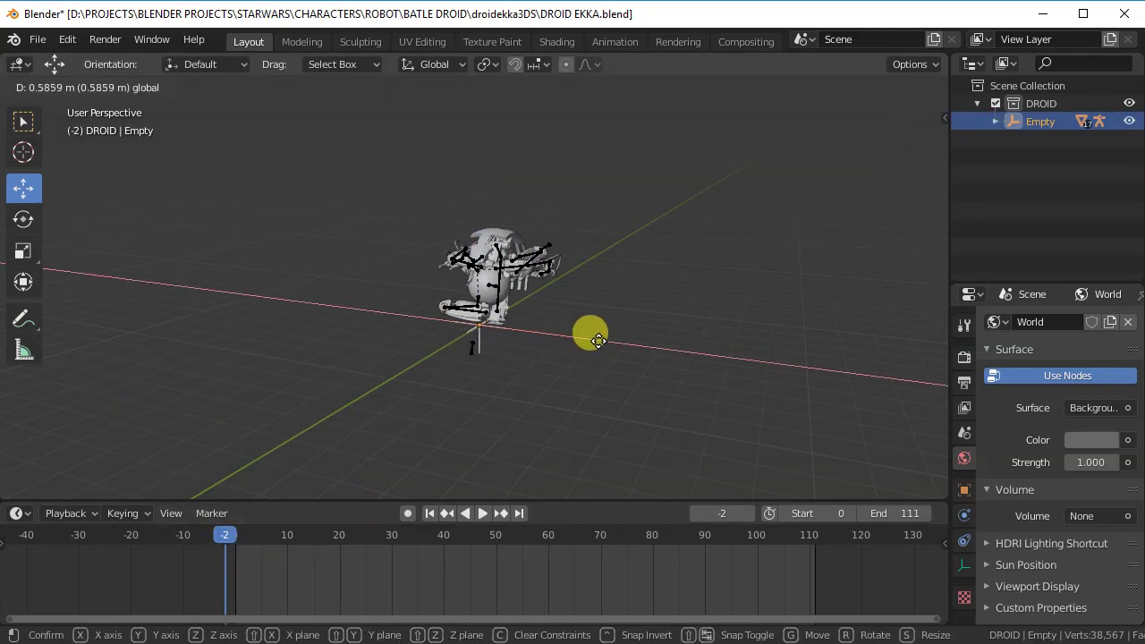
pyautogui.hotkey('ctrl', 'z')
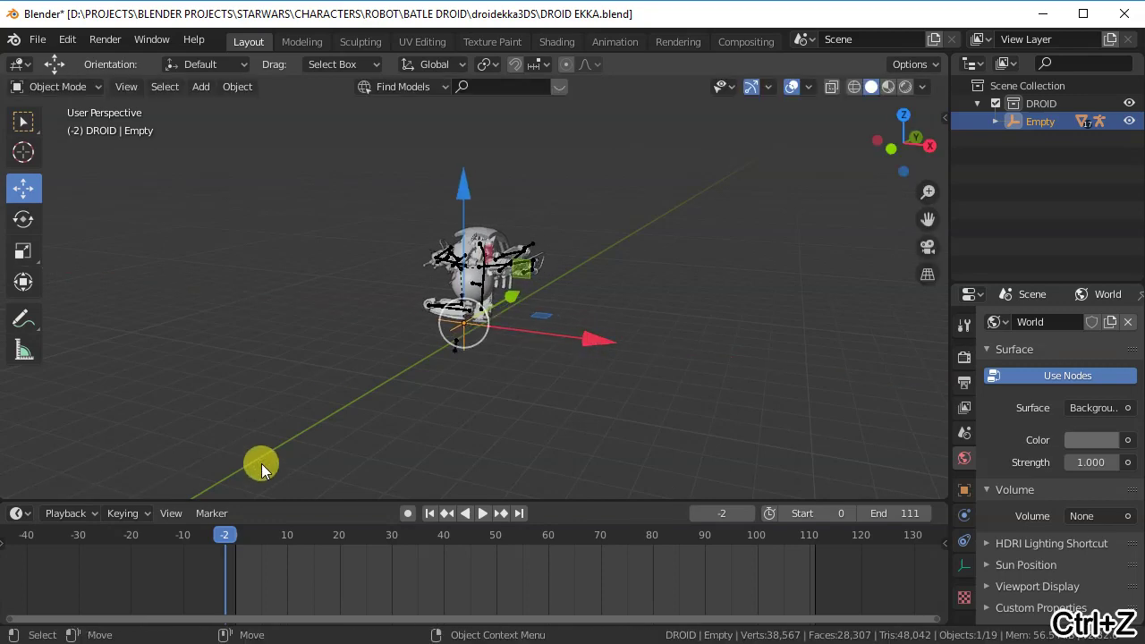
pyautogui.moveTo(232, 539)
pyautogui.mouseDown()
pyautogui.moveTo(300, 544)
pyautogui.moveTo(221, 544)
pyautogui.mouseUp()
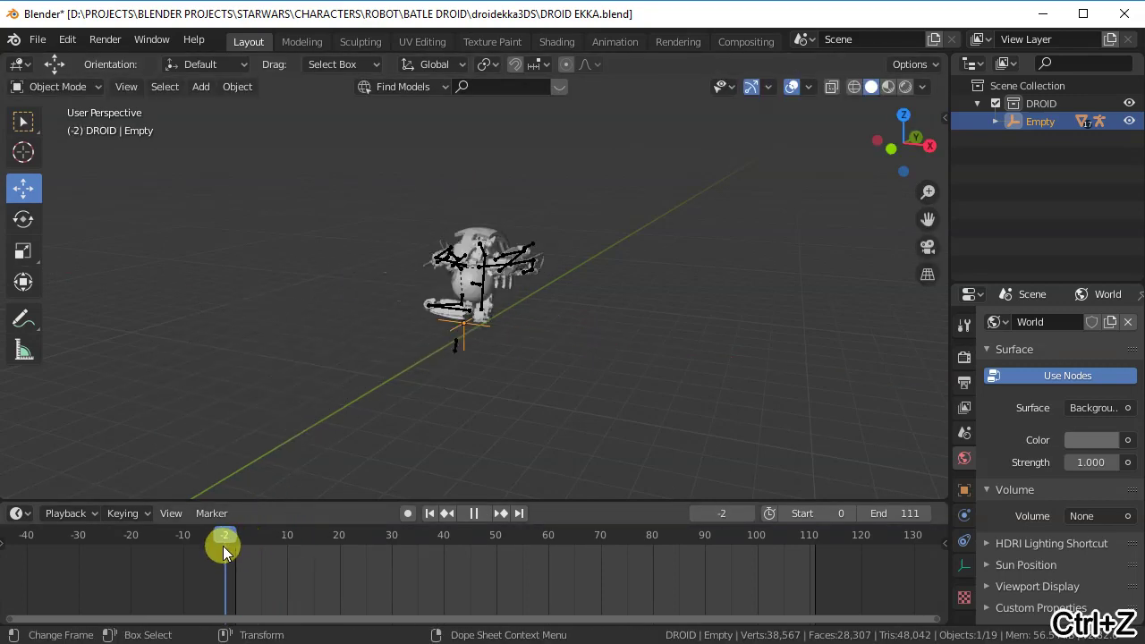
# Step: Save the droid file and start a new General scene
pyautogui.click(37, 39)
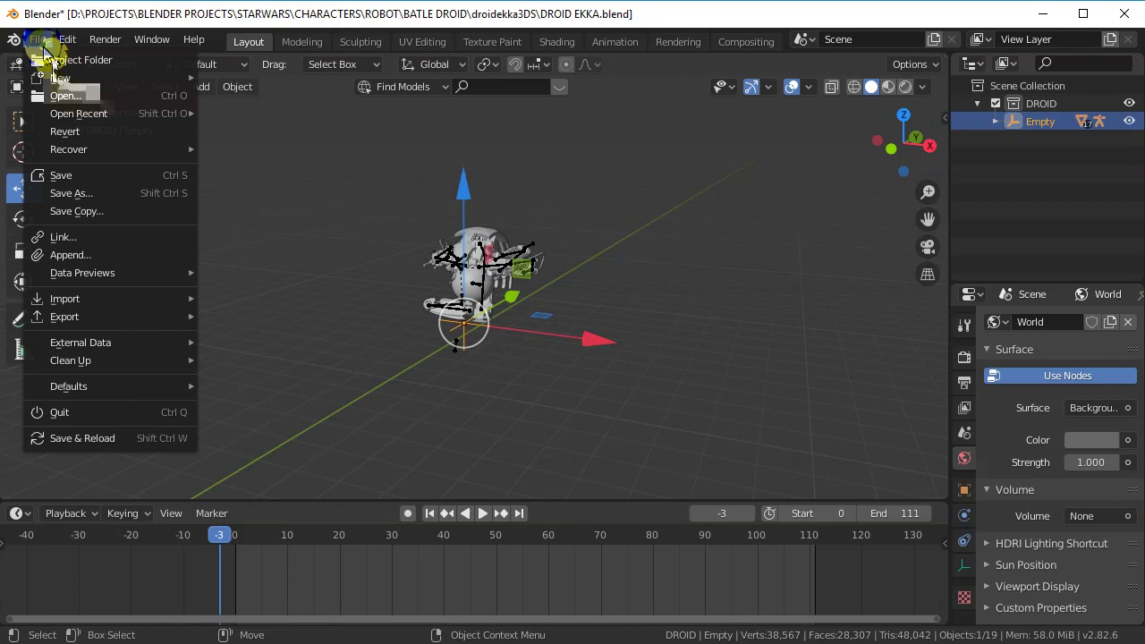
pyautogui.click(61, 176)
pyautogui.click(38, 39)
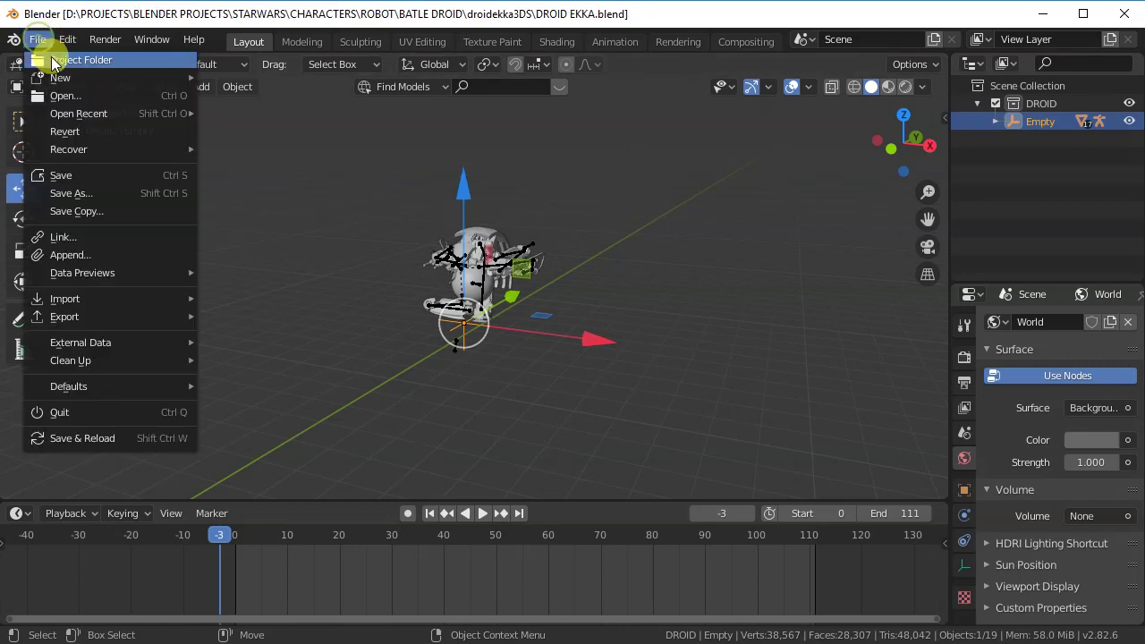
pyautogui.click(210, 75)
# Step: Open CORRIDOR.blend and toggle the SITH and Collection visibility off and back on
pyautogui.click(37, 39)
pyautogui.moveTo(79, 114)
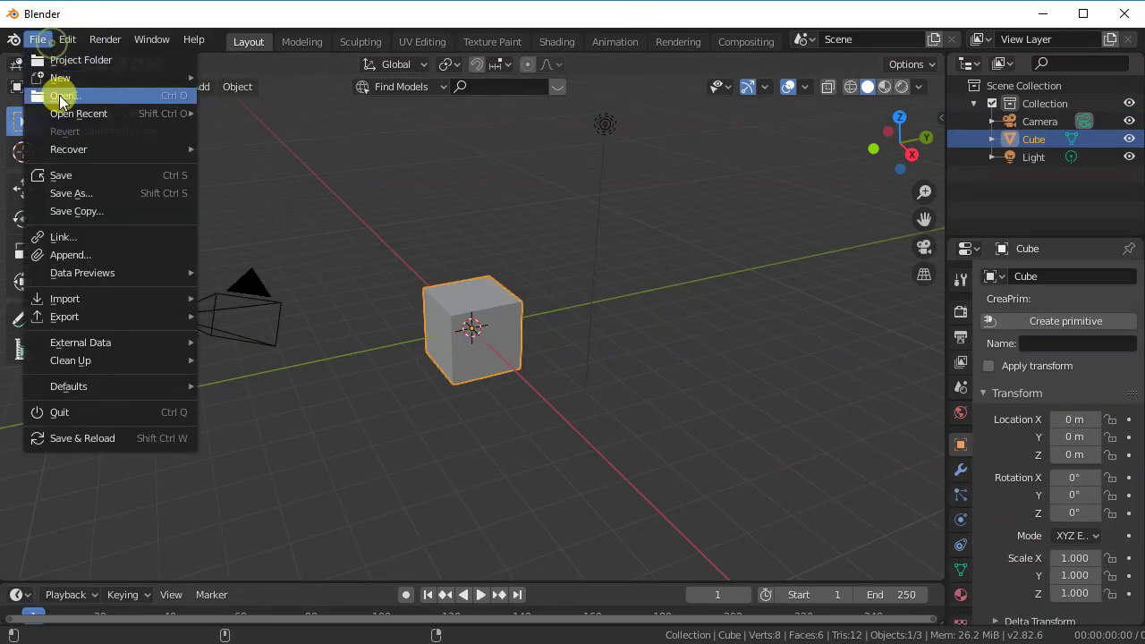
pyautogui.click(238, 131)
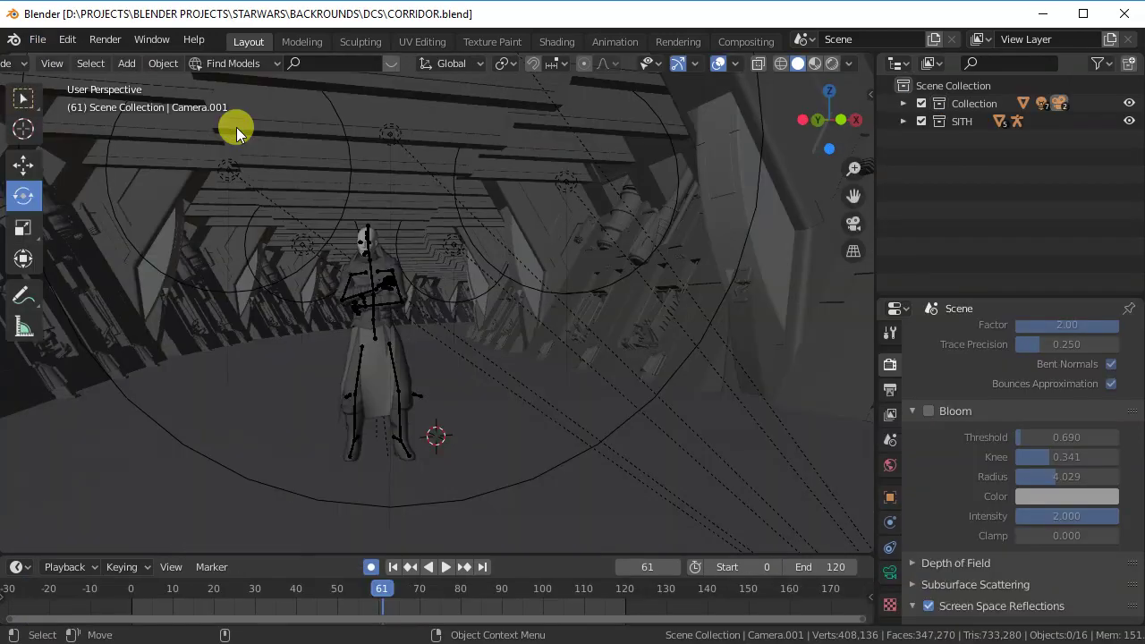
pyautogui.moveTo(397, 263); pyautogui.dragTo(478, 277, button='middle')
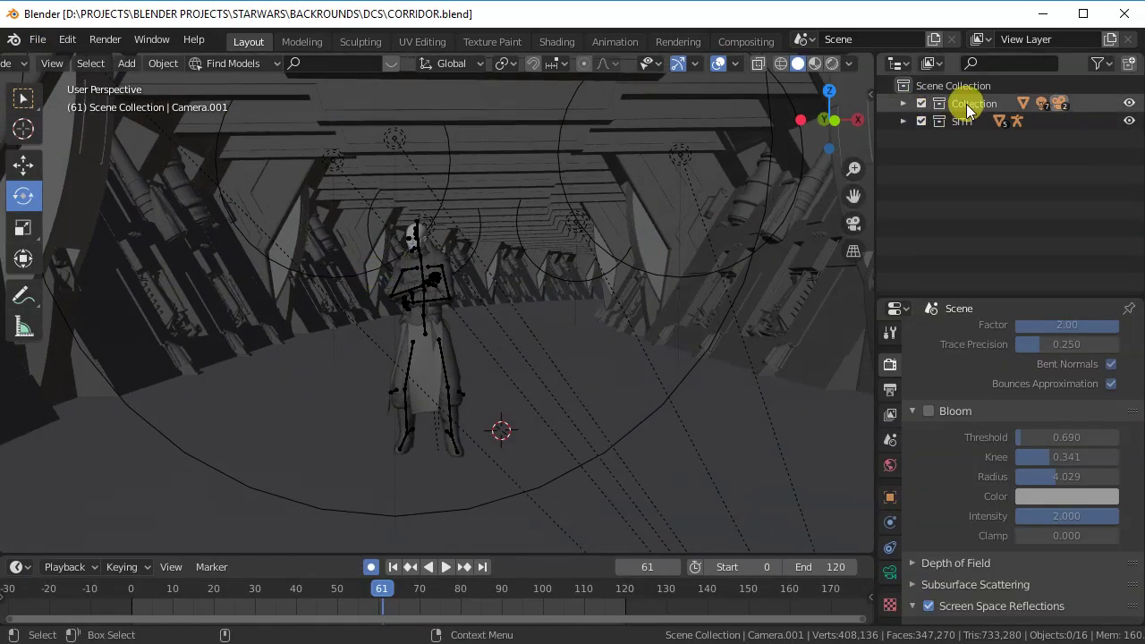
pyautogui.click(1129, 121)
pyautogui.click(1129, 121)
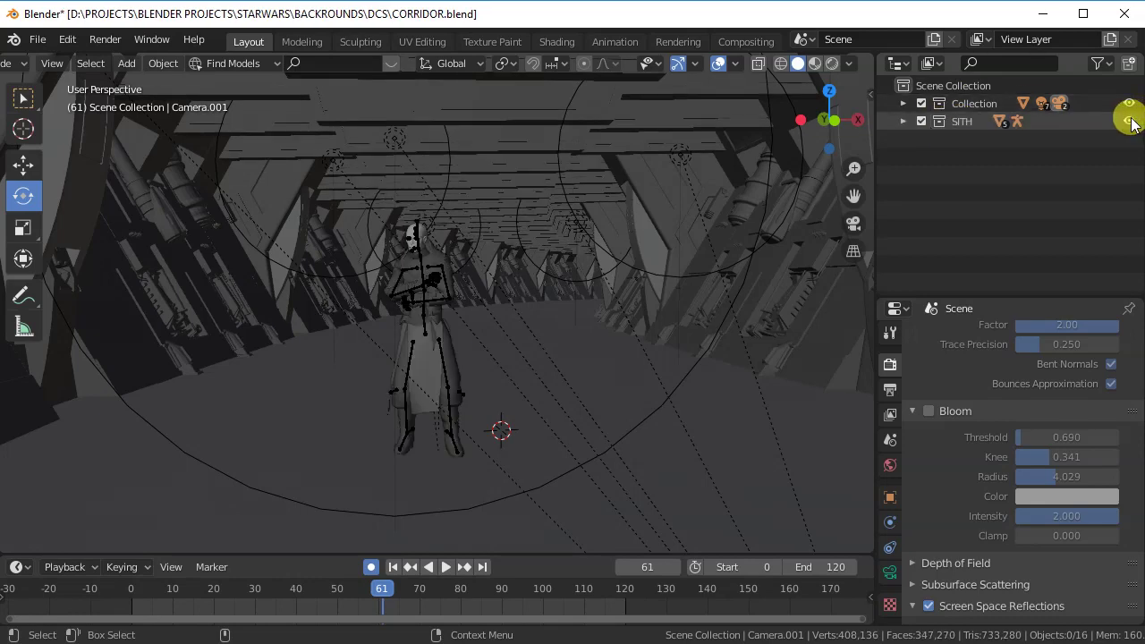
pyautogui.click(1129, 103)
pyautogui.click(1129, 103)
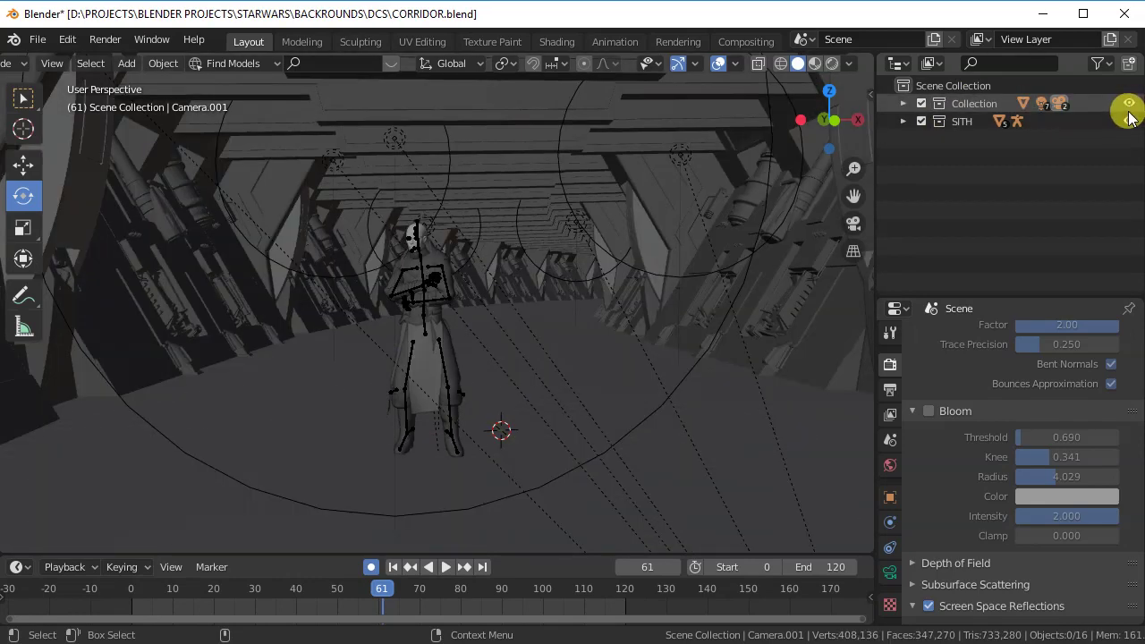
pyautogui.click(36, 41)
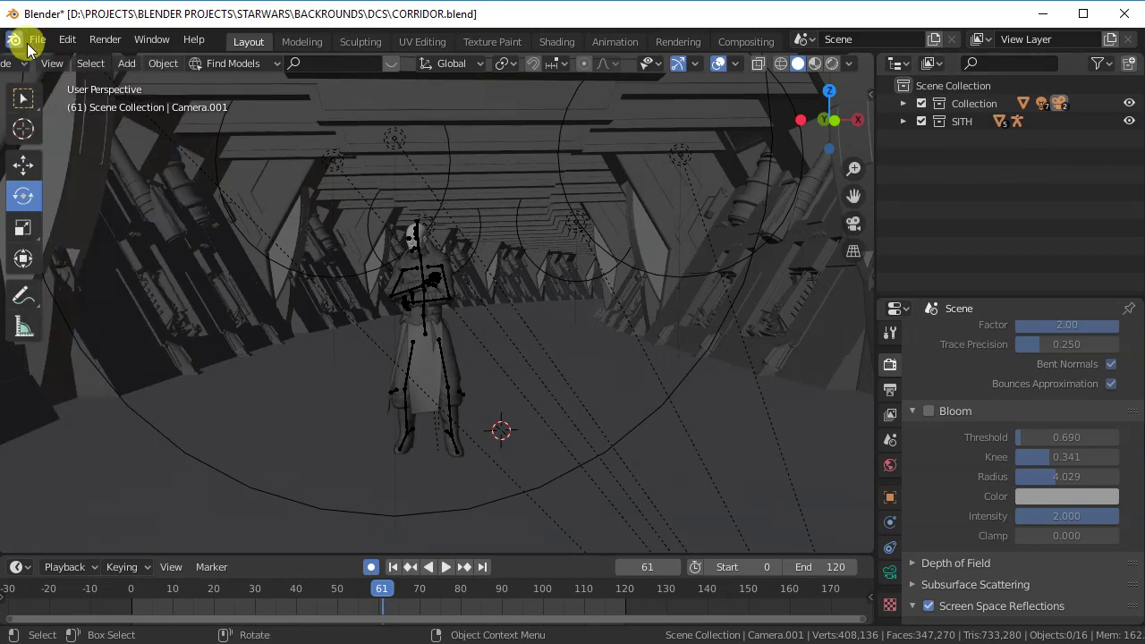
# Step: Append from CHARACTERS\ROBOT\BATLE DROID\droidekka3DS\DROID EKKA.blend, picking the DROID collection
pyautogui.click(34, 42)
pyautogui.click(72, 256)
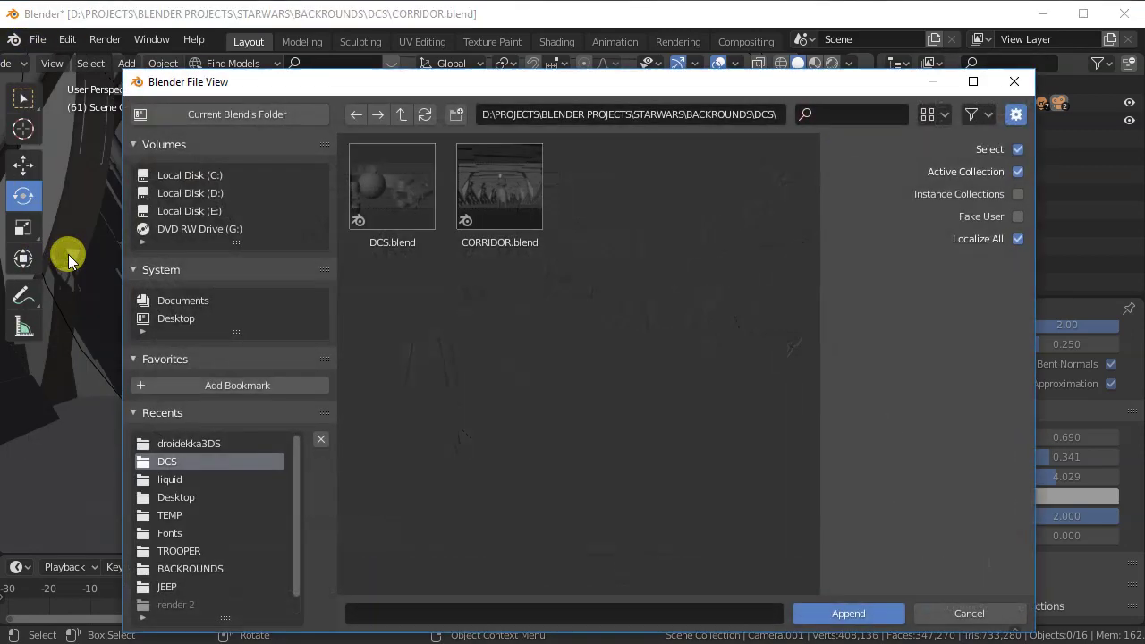
pyautogui.click(400, 116)
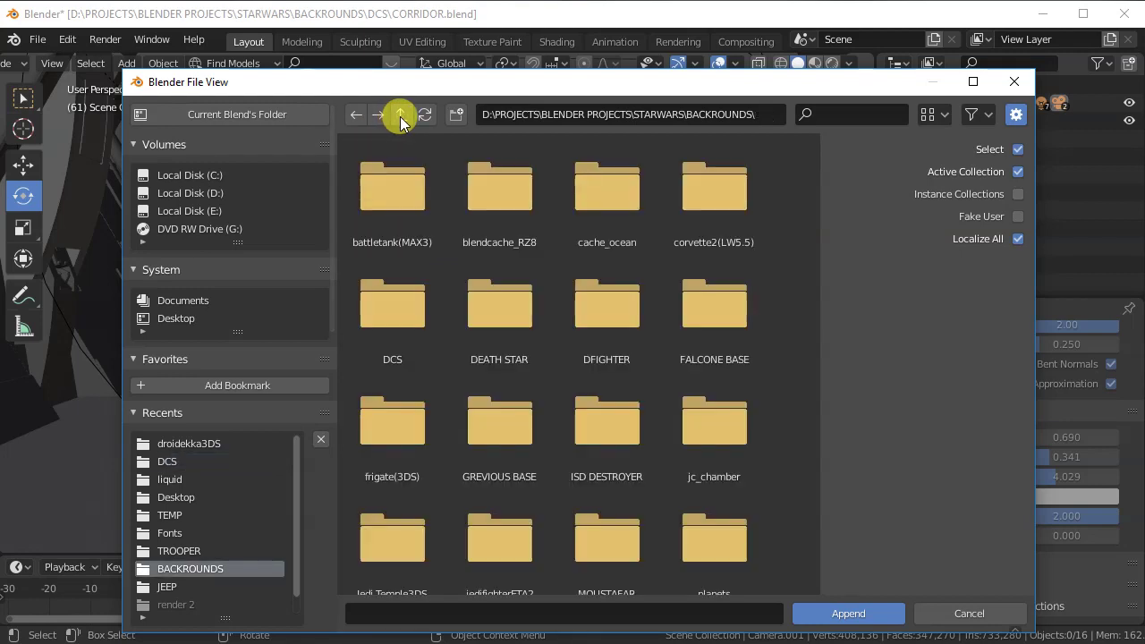
pyautogui.click(399, 116)
pyautogui.doubleClick(462, 182)
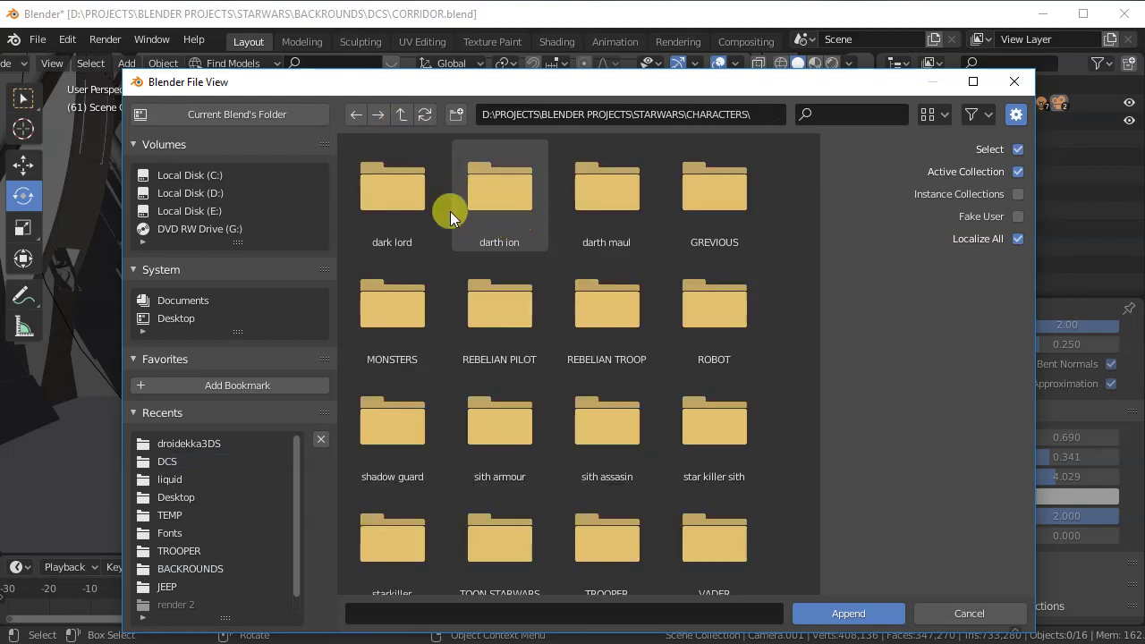
pyautogui.doubleClick(711, 309)
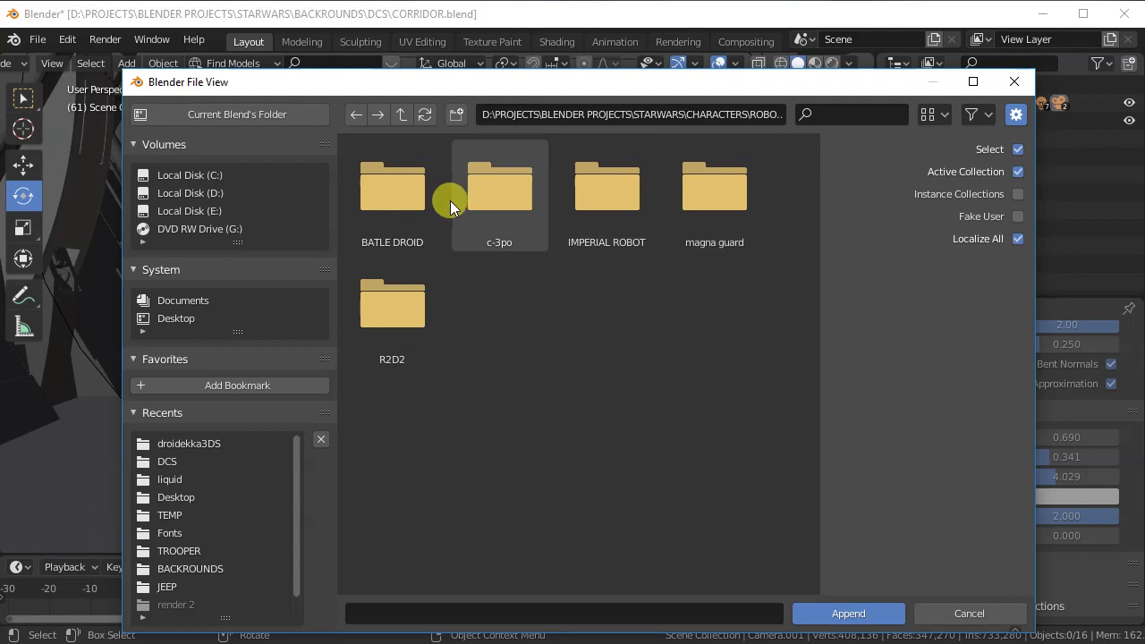
pyautogui.doubleClick(377, 200)
pyautogui.doubleClick(475, 195)
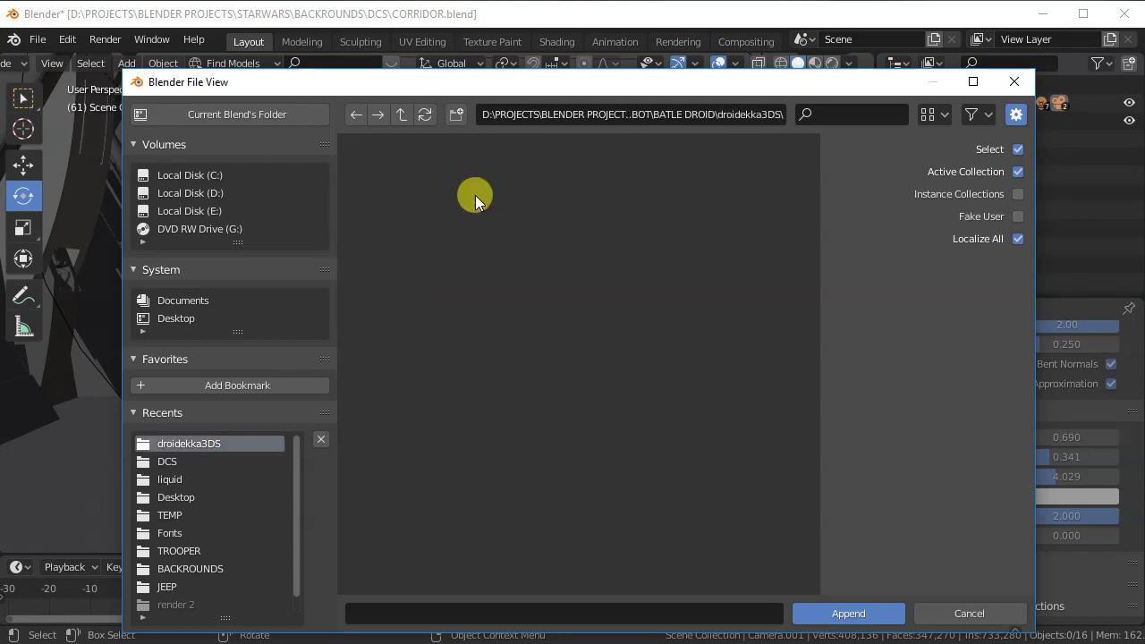
pyautogui.doubleClick(391, 194)
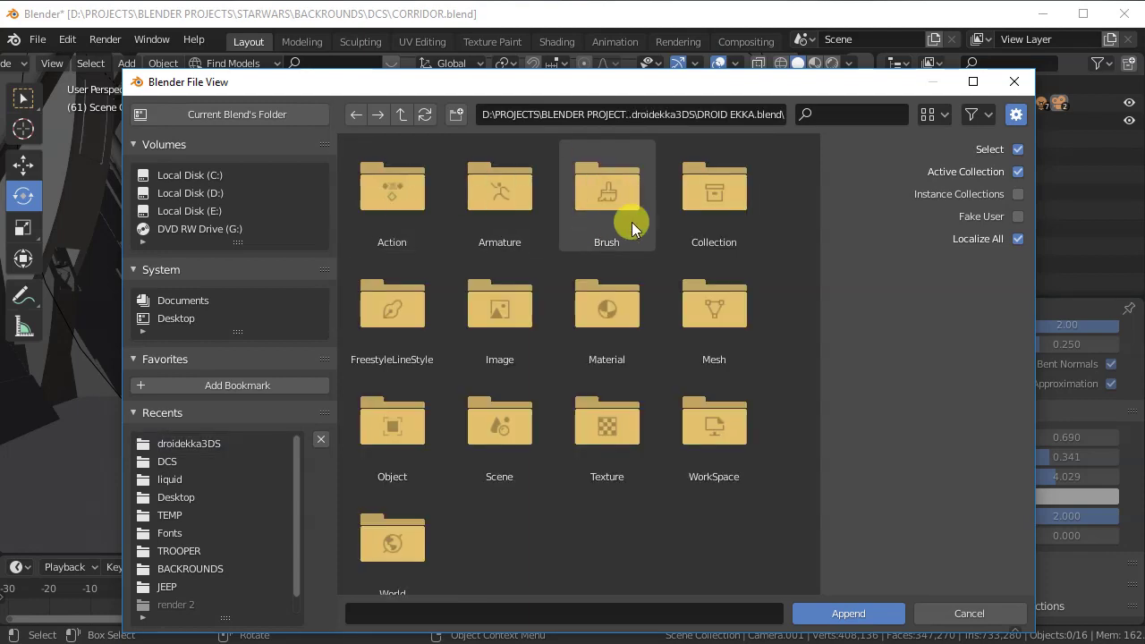
pyautogui.doubleClick(697, 211)
pyautogui.click(410, 206)
# Step: Append the DROID collection and select the droid's Empty with the Move tool
pyautogui.doubleClick(410, 206)
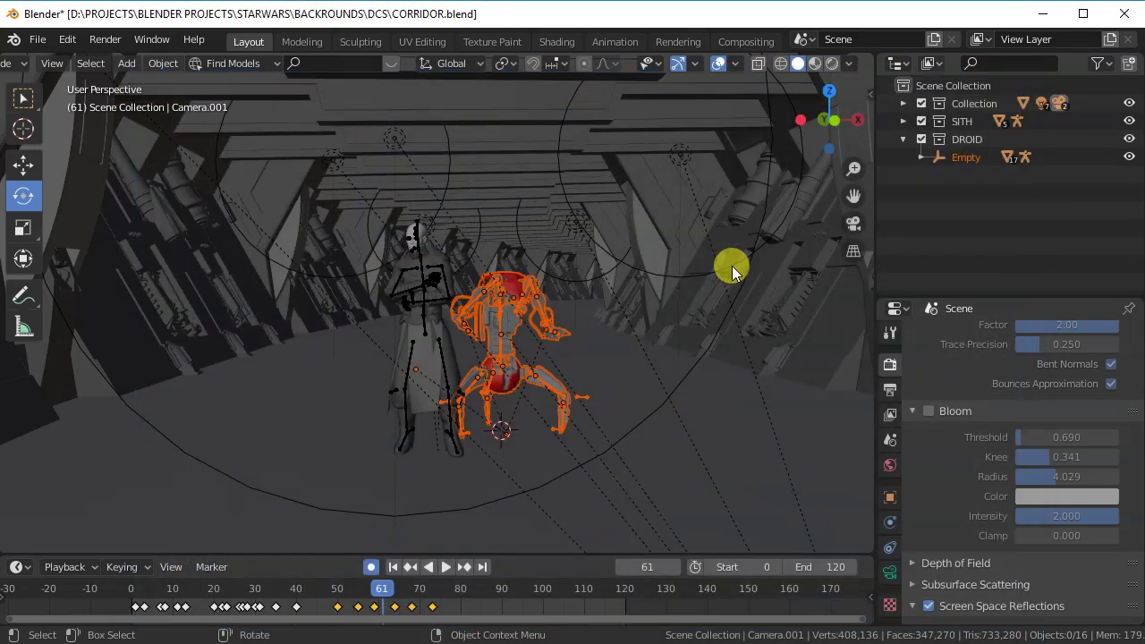
pyautogui.click(953, 141)
pyautogui.click(959, 157)
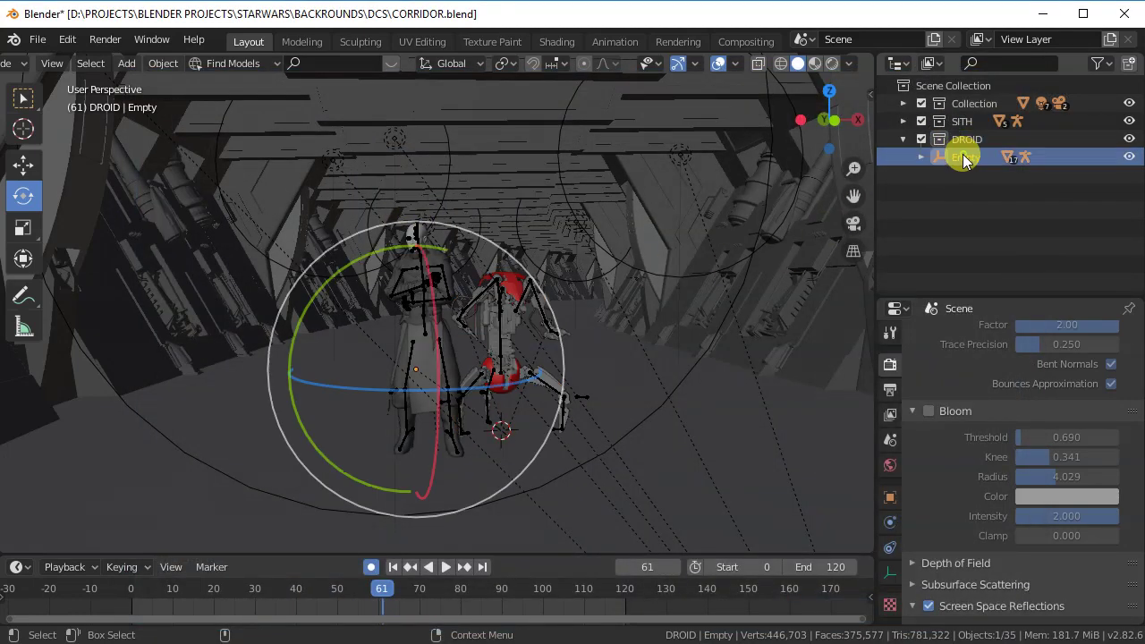
pyautogui.click(19, 170)
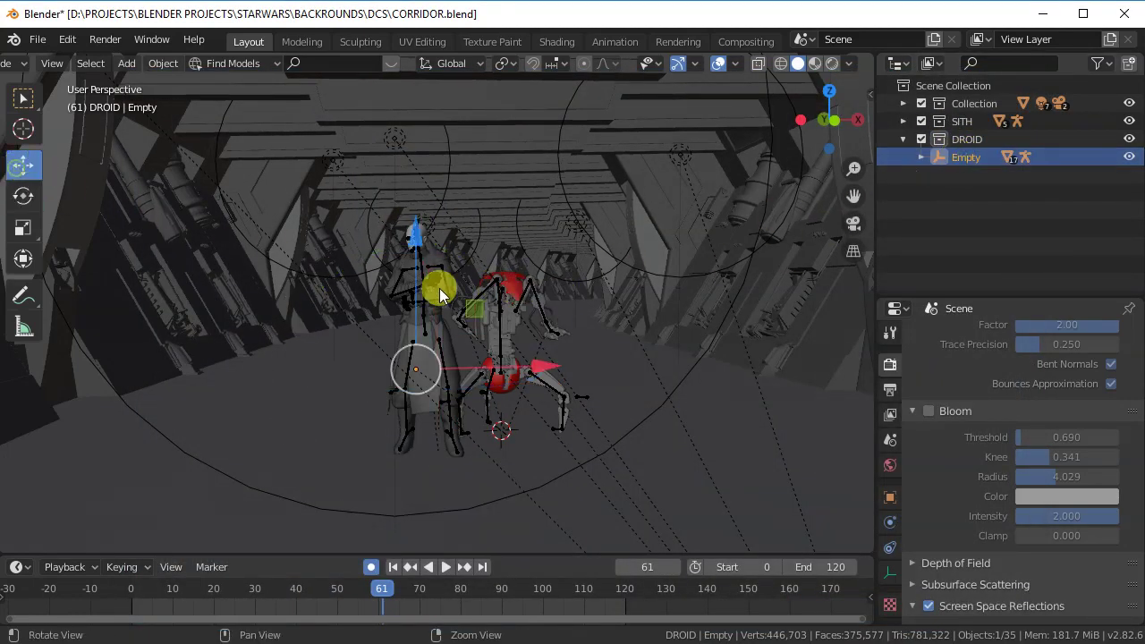
# Step: Shift the droid rig right along X, checking it while scrubbing to frame 76
pyautogui.moveTo(630, 390); pyautogui.dragTo(609, 360, button='middle')
pyautogui.moveTo(161, 595); pyautogui.dragTo(486, 631)
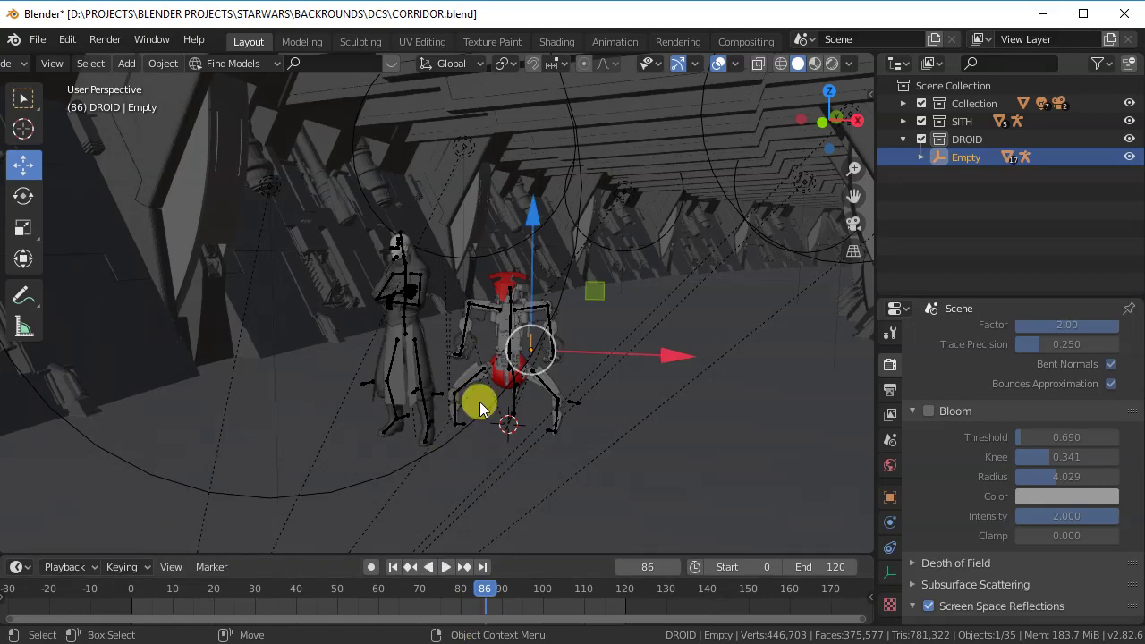
pyautogui.moveTo(540, 408)
pyautogui.mouseDown(button='middle')
pyautogui.moveTo(549, 417)
pyautogui.moveTo(525, 430)
pyautogui.mouseUp(button='middle')
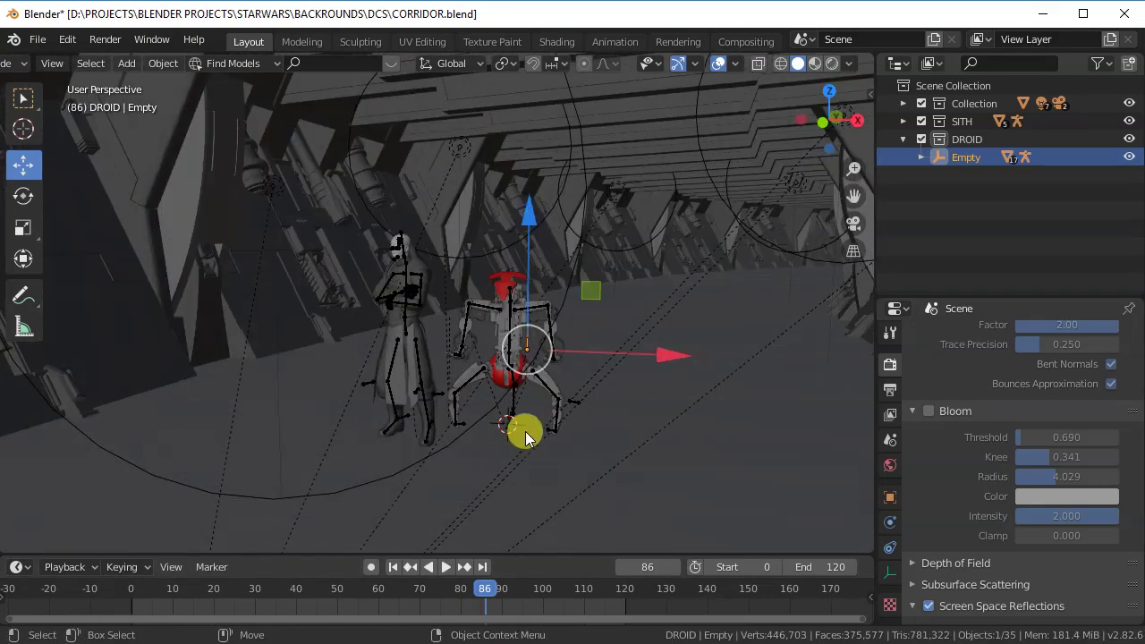
pyautogui.moveTo(435, 408); pyautogui.dragTo(527, 402, button='middle')
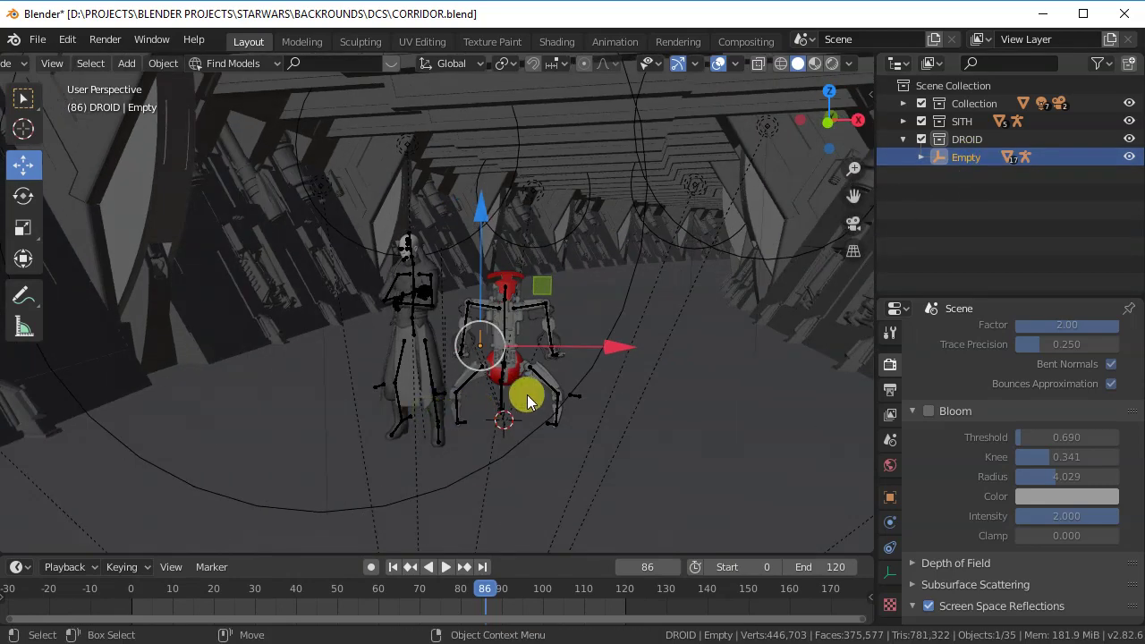
pyautogui.moveTo(627, 342); pyautogui.dragTo(654, 340)
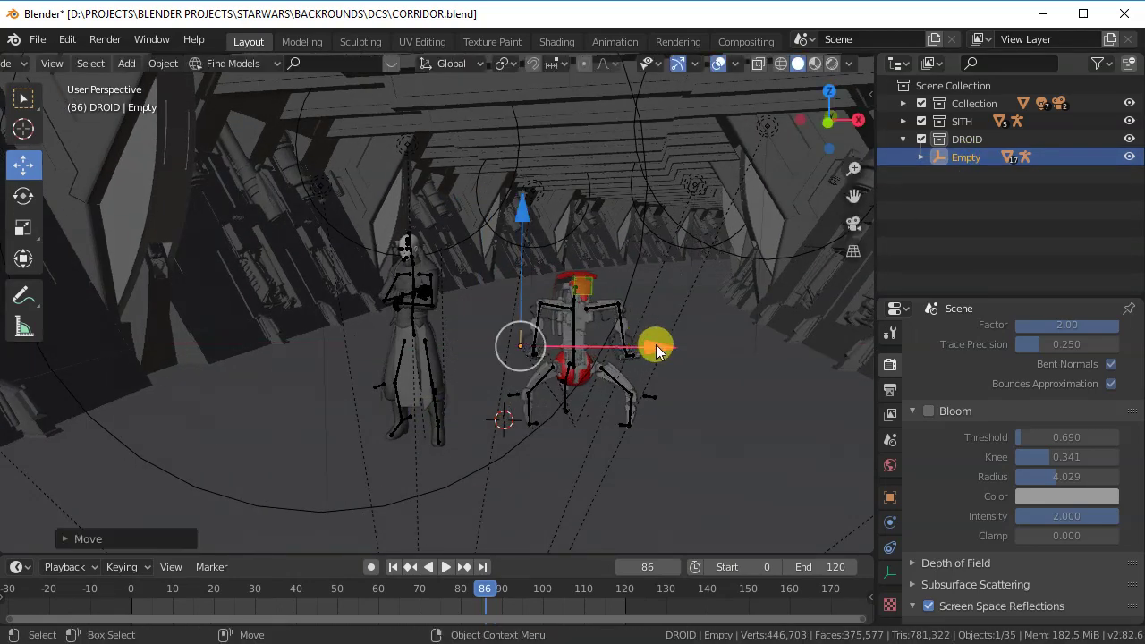
pyautogui.moveTo(192, 591); pyautogui.dragTo(440, 626)
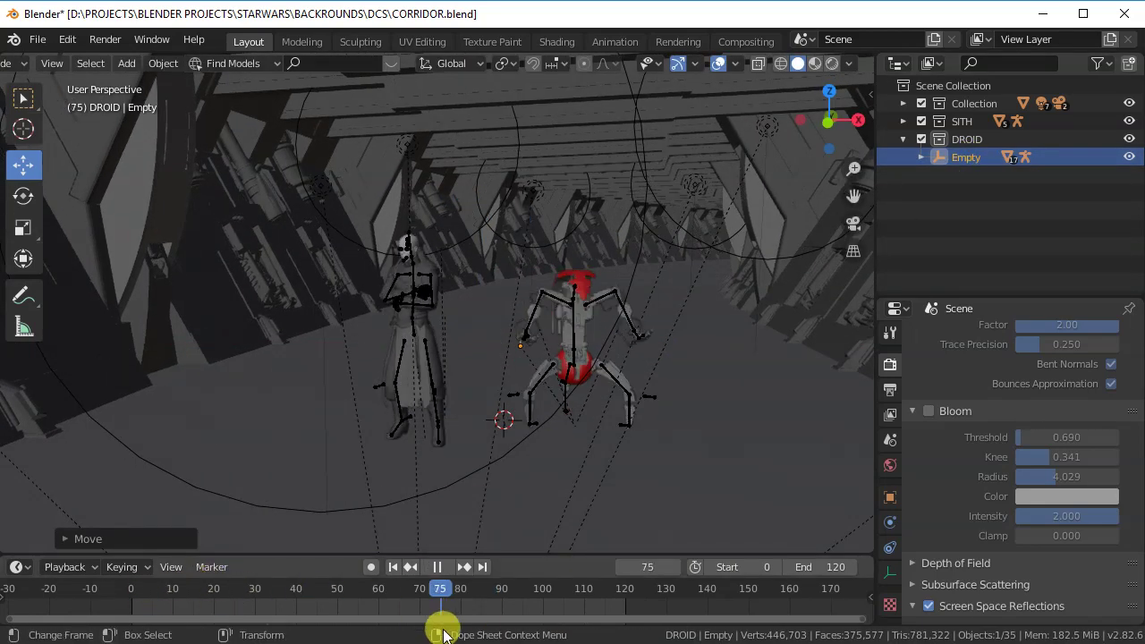
pyautogui.moveTo(430, 466); pyautogui.dragTo(400, 351, button='middle')
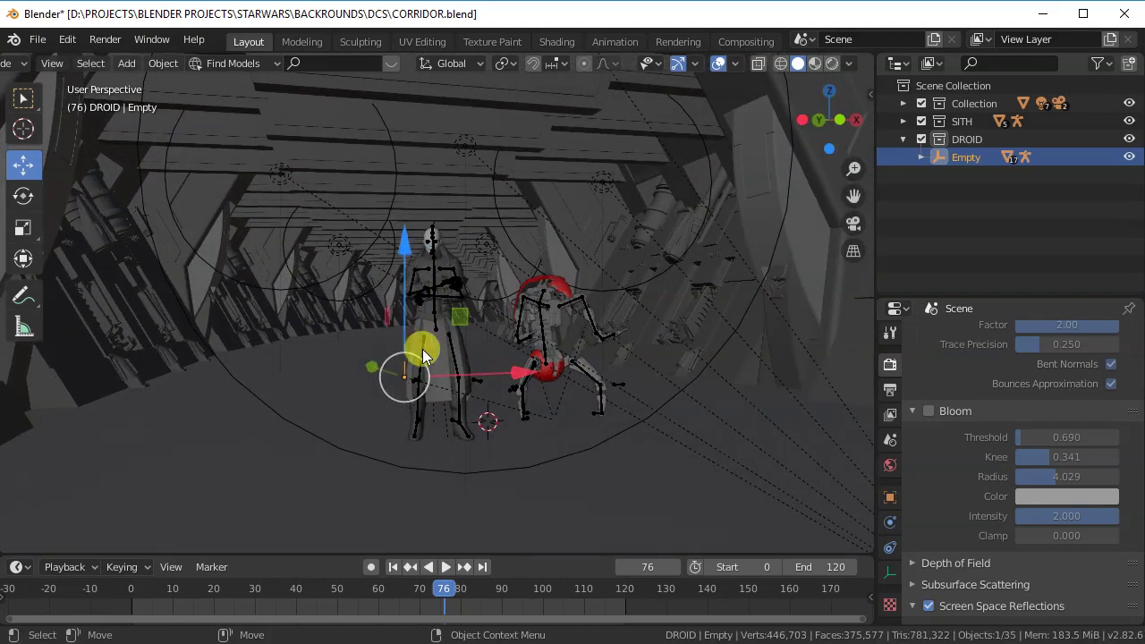
# Step: Turn the droid rig around Z, then shift it further along X
pyautogui.click(22, 195)
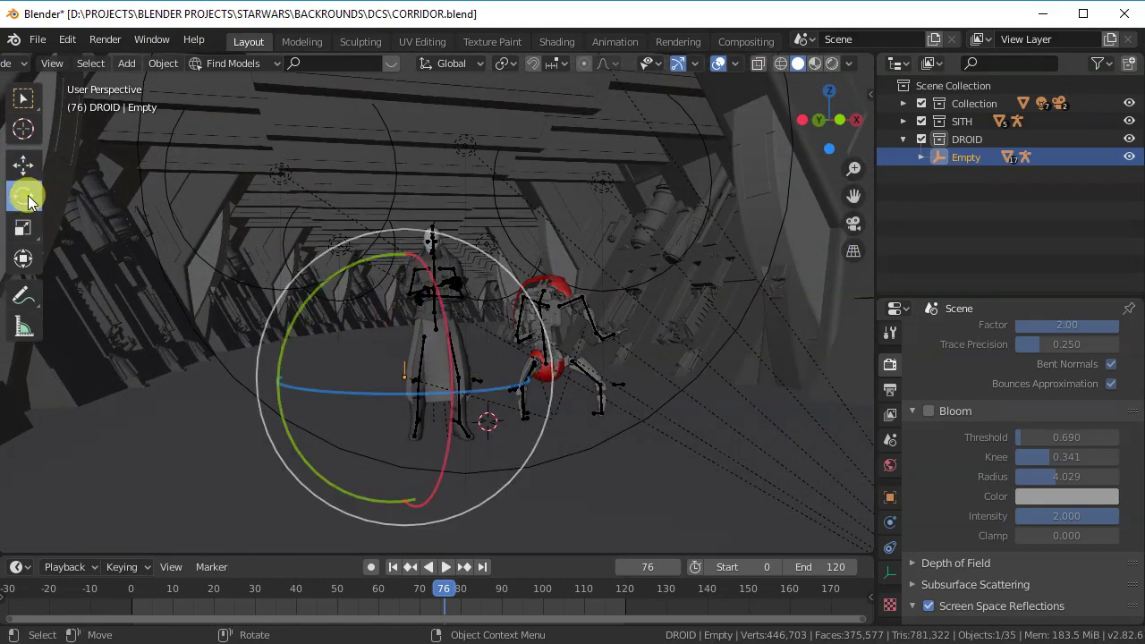
pyautogui.moveTo(475, 397)
pyautogui.mouseDown()
pyautogui.moveTo(528, 391)
pyautogui.moveTo(524, 364)
pyautogui.moveTo(536, 365)
pyautogui.mouseUp()
pyautogui.click(22, 165)
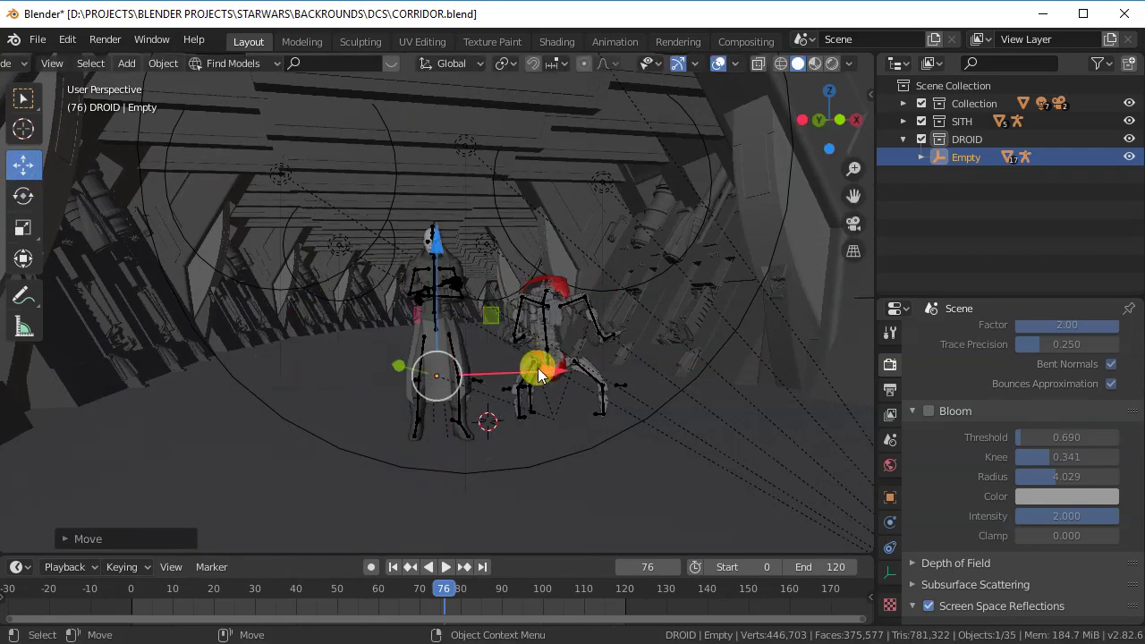
pyautogui.moveTo(536, 365)
pyautogui.mouseDown(button='middle')
pyautogui.moveTo(422, 332)
pyautogui.moveTo(197, 322)
pyautogui.moveTo(214, 344)
pyautogui.moveTo(576, 416)
pyautogui.moveTo(526, 409)
pyautogui.moveTo(576, 404)
pyautogui.mouseUp(button='middle')
# Step: Switch to Rendered shading and play the animation to frame 76 to review it
pyautogui.click(832, 63)
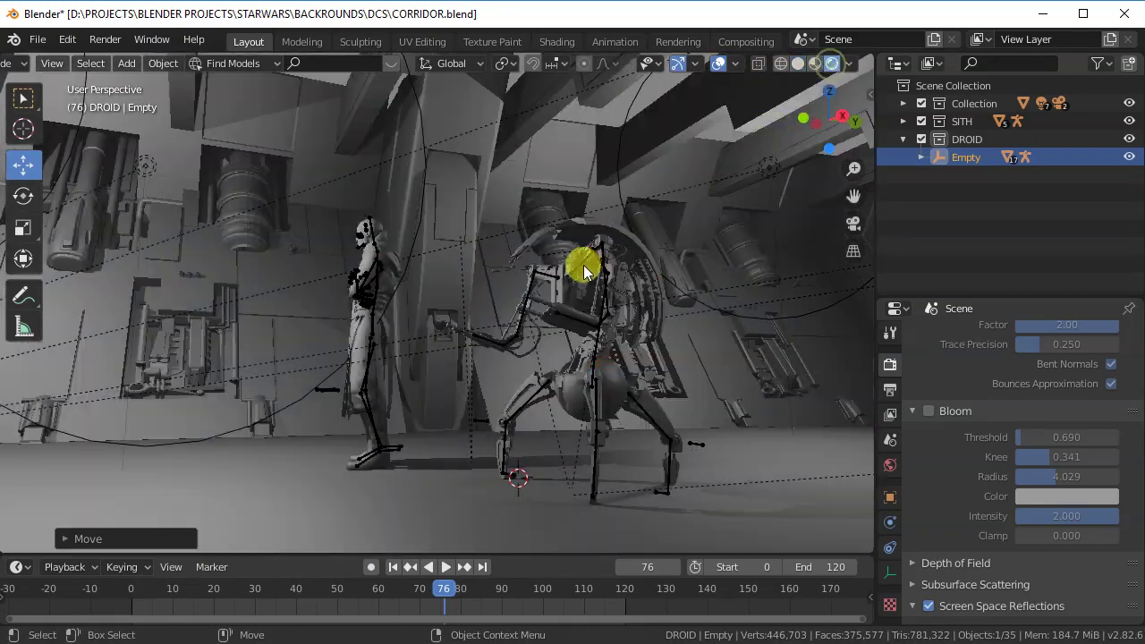
pyautogui.moveTo(585, 263)
pyautogui.mouseDown(button='middle')
pyautogui.moveTo(662, 293)
pyautogui.moveTo(621, 285)
pyautogui.mouseUp(button='middle')
pyautogui.moveTo(546, 283)
pyautogui.mouseDown(button='middle')
pyautogui.moveTo(621, 288)
pyautogui.moveTo(550, 267)
pyautogui.moveTo(596, 289)
pyautogui.moveTo(526, 369)
pyautogui.mouseUp(button='middle')
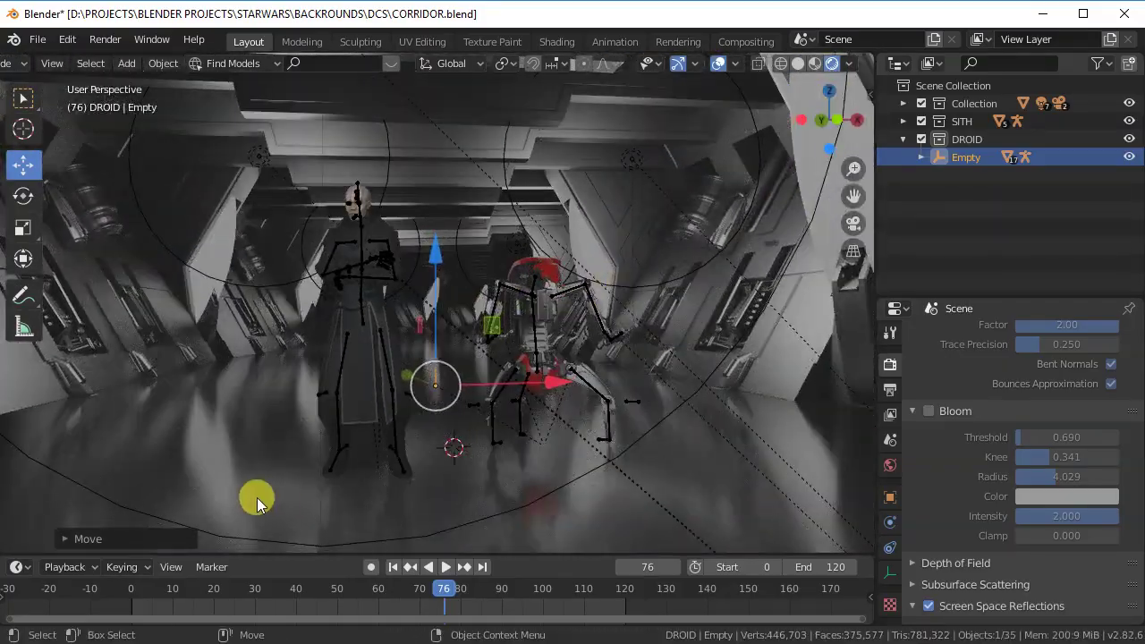
pyautogui.click(163, 593)
pyautogui.press('space')
pyautogui.moveTo(228, 597); pyautogui.dragTo(445, 640)
pyautogui.click(437, 566)
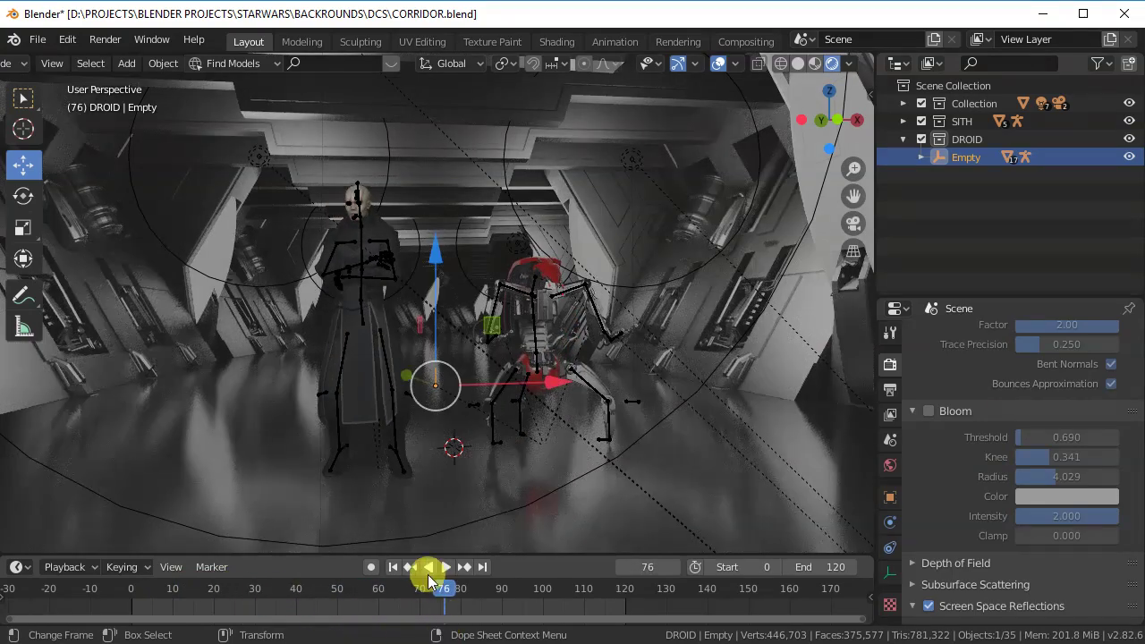
pyautogui.moveTo(430, 236)
pyautogui.mouseDown(button='middle')
pyautogui.moveTo(486, 269)
pyautogui.moveTo(514, 238)
pyautogui.moveTo(488, 225)
pyautogui.moveTo(480, 262)
pyautogui.moveTo(444, 226)
pyautogui.mouseUp(button='middle')
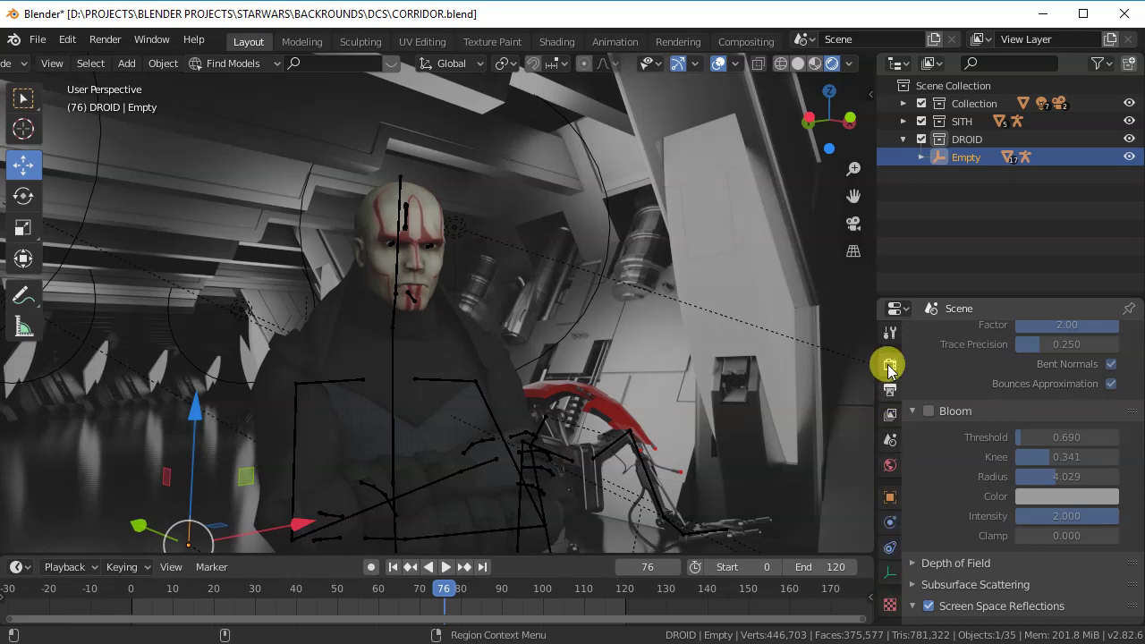
# Step: Look through the scene Camera and reframe it close on the Sith figure
pyautogui.click(903, 104)
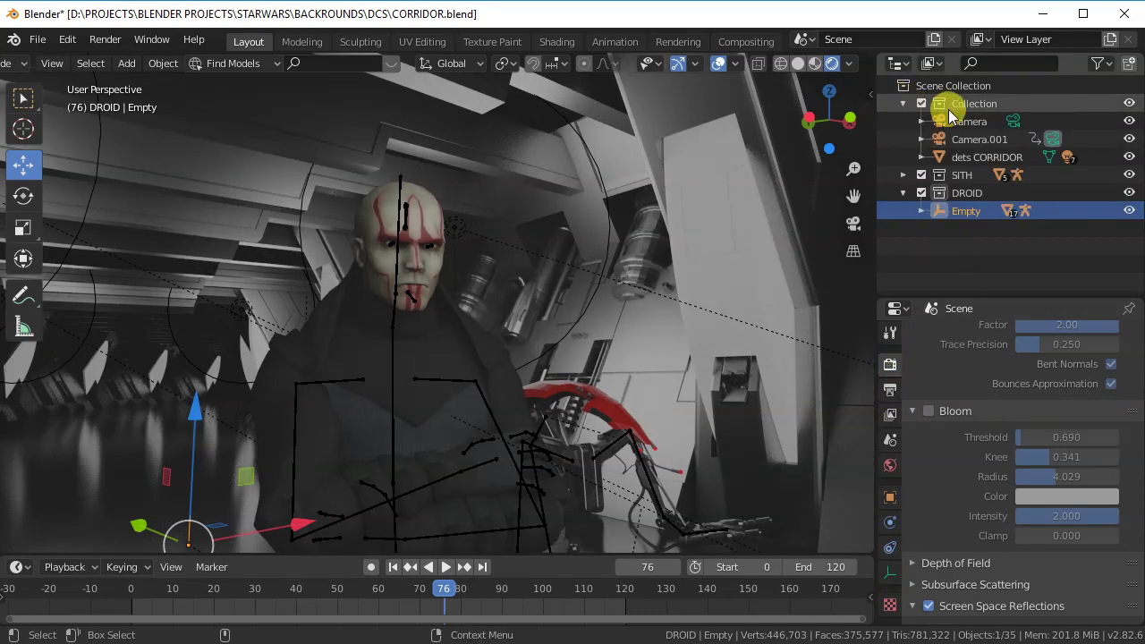
pyautogui.click(968, 123)
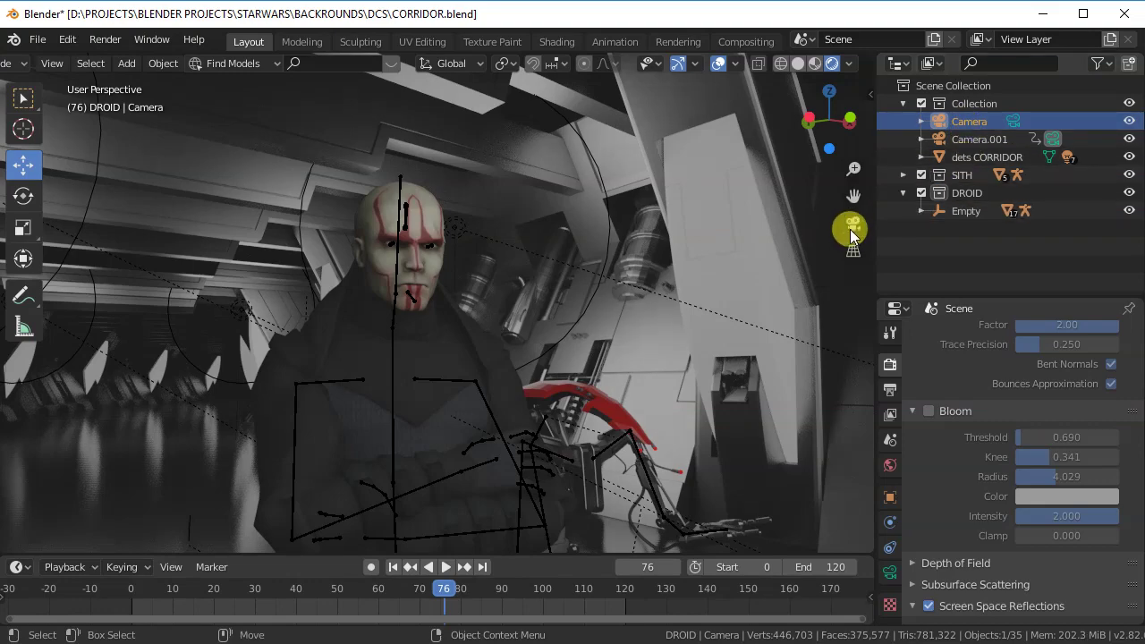
pyautogui.click(854, 224)
pyautogui.click(964, 122)
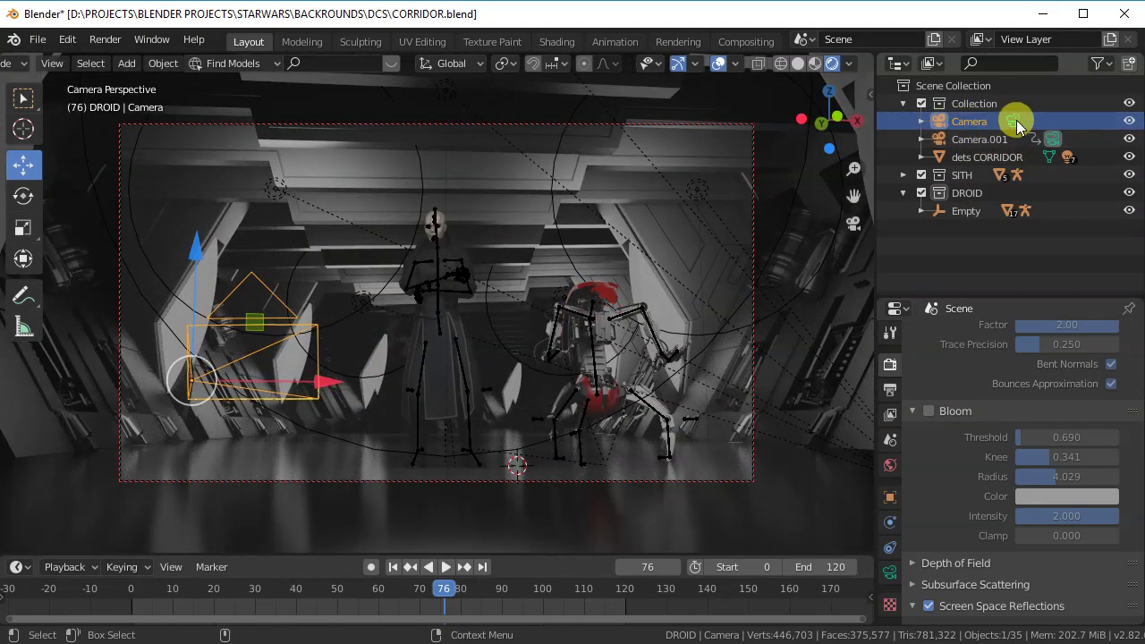
pyautogui.click(1053, 139)
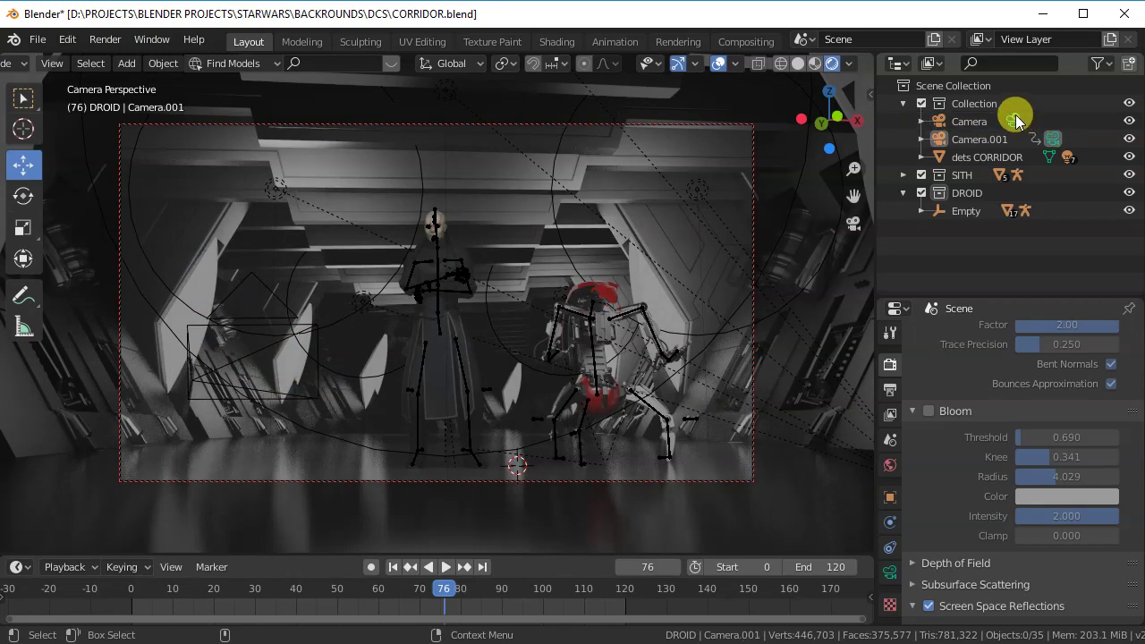
pyautogui.click(1014, 121)
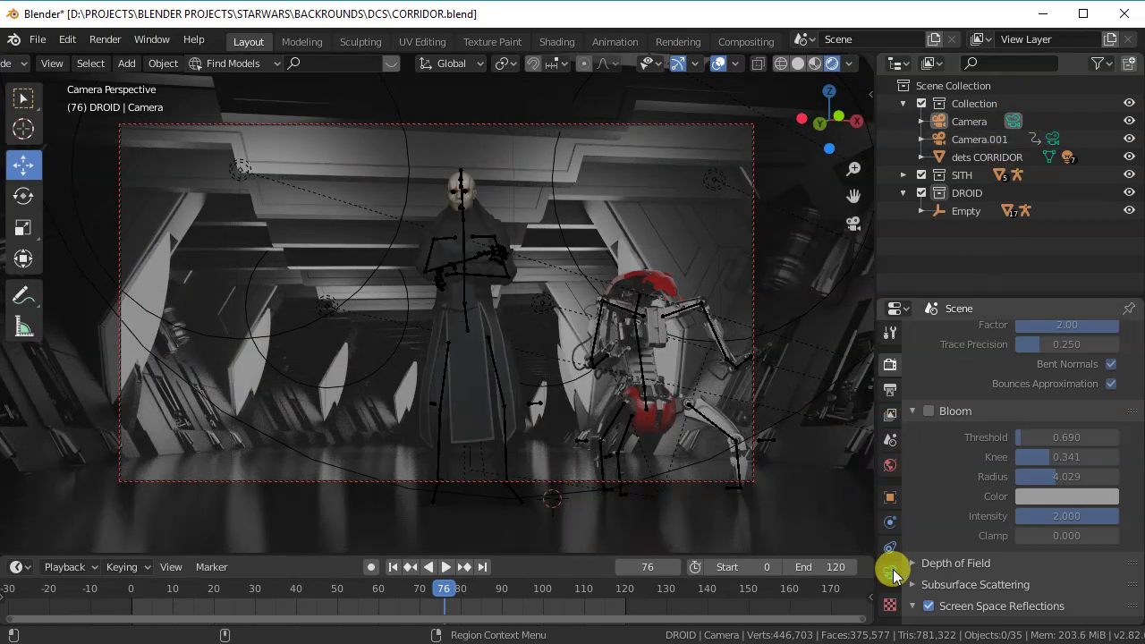
pyautogui.moveTo(447, 280)
pyautogui.mouseDown(button='middle')
pyautogui.moveTo(481, 230)
pyautogui.moveTo(529, 271)
pyautogui.mouseUp(button='middle')
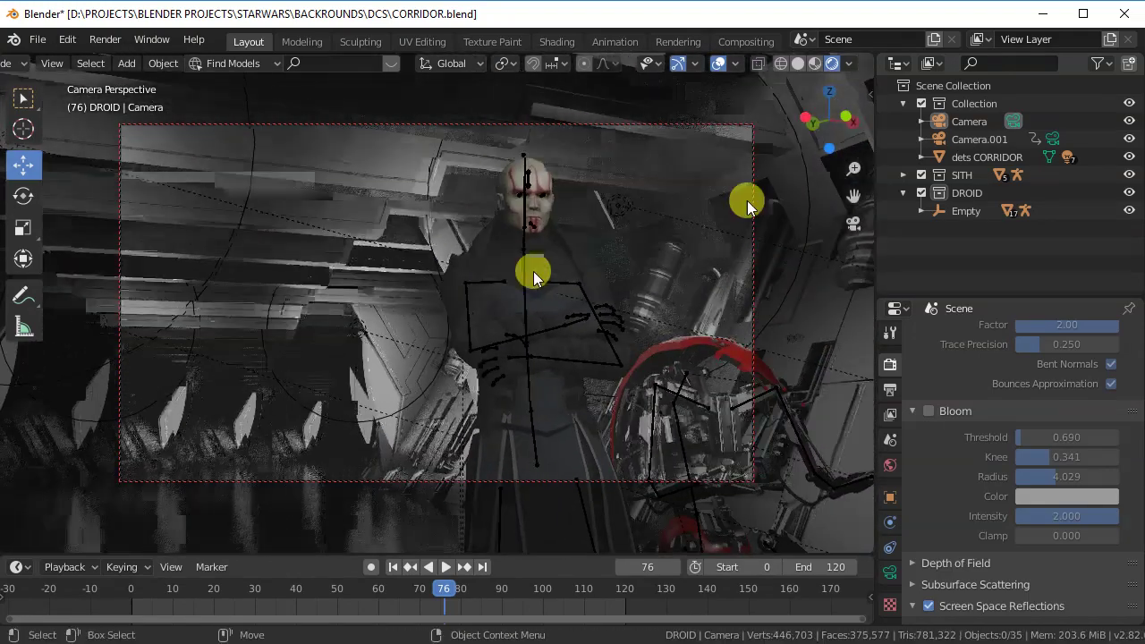
# Step: Enable Depth of Field in the Camera's properties
pyautogui.click(982, 122)
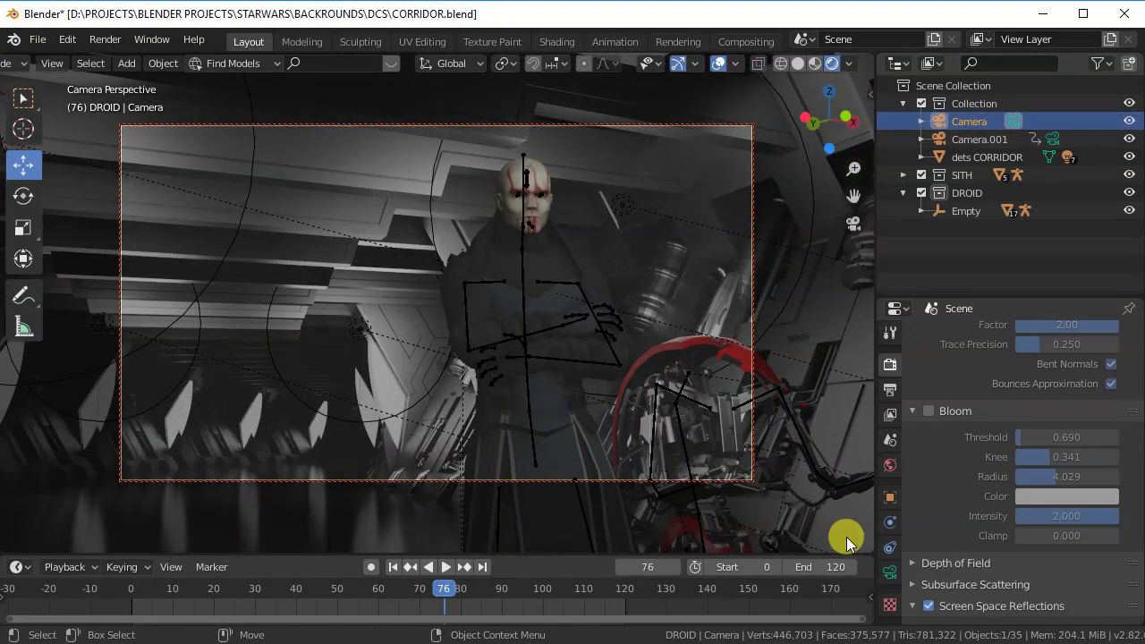
pyautogui.click(889, 570)
pyautogui.click(928, 561)
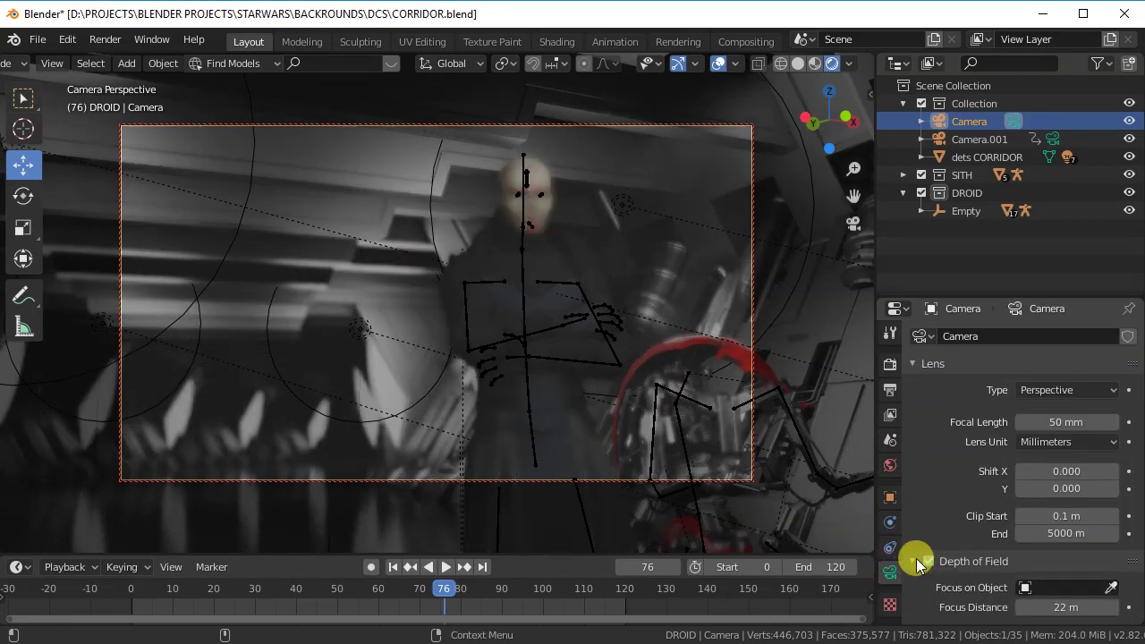
# Step: Try various focus distances and F-Stops, settling the focus distance at 7.6 m
pyautogui.click(916, 561)
pyautogui.click(928, 561)
pyautogui.scroll(-3, 957, 544)
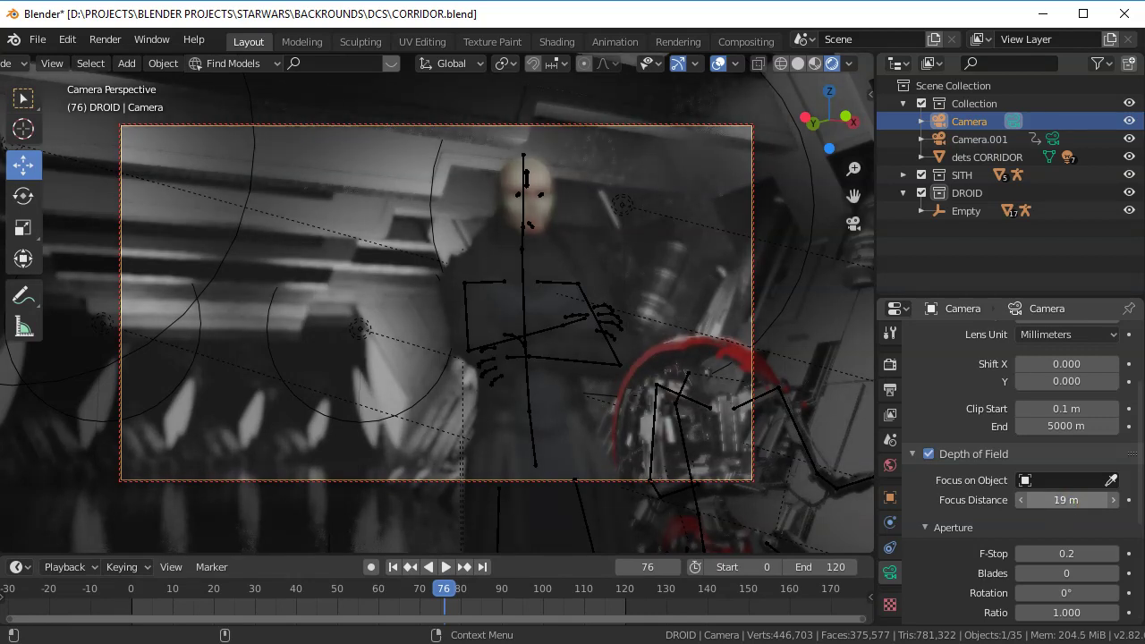
pyautogui.moveTo(1085, 502); pyautogui.dragTo(1052, 502)
pyautogui.moveTo(1055, 554); pyautogui.dragTo(1101, 554)
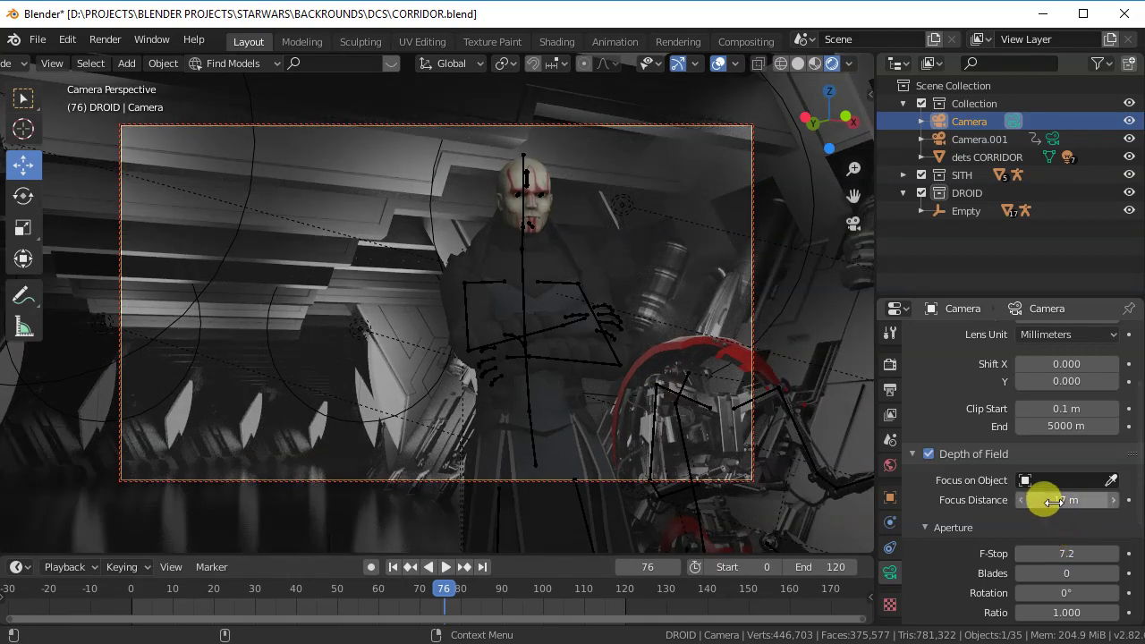
pyautogui.moveTo(1054, 502)
pyautogui.mouseDown()
pyautogui.moveTo(1011, 502)
pyautogui.moveTo(1038, 502)
pyautogui.mouseUp()
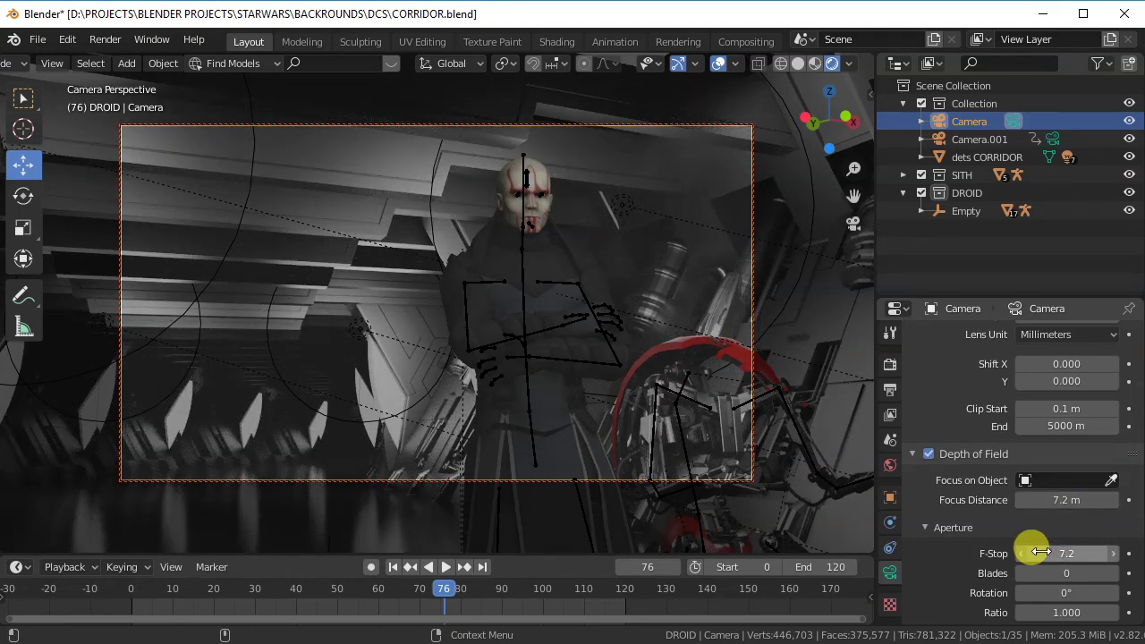
pyautogui.moveTo(1067, 553); pyautogui.dragTo(1036, 554)
pyautogui.moveTo(1049, 500); pyautogui.dragTo(1065, 500)
pyautogui.moveTo(600, 373)
pyautogui.mouseDown(button='middle')
pyautogui.moveTo(490, 289)
pyautogui.moveTo(497, 264)
pyautogui.moveTo(510, 272)
pyautogui.moveTo(485, 349)
pyautogui.moveTo(536, 338)
pyautogui.moveTo(573, 358)
pyautogui.mouseUp(button='middle')
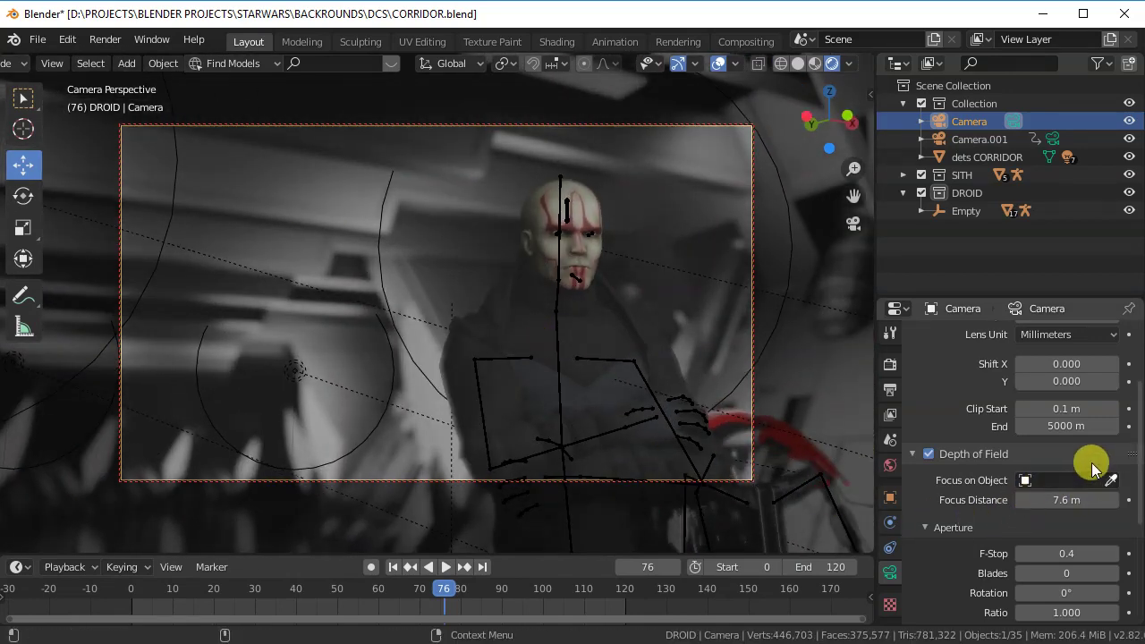
# Step: Try focusing on the Sith's head, set F-Stop to 1.3, then clear the focus object
pyautogui.click(1111, 481)
pyautogui.click(577, 194)
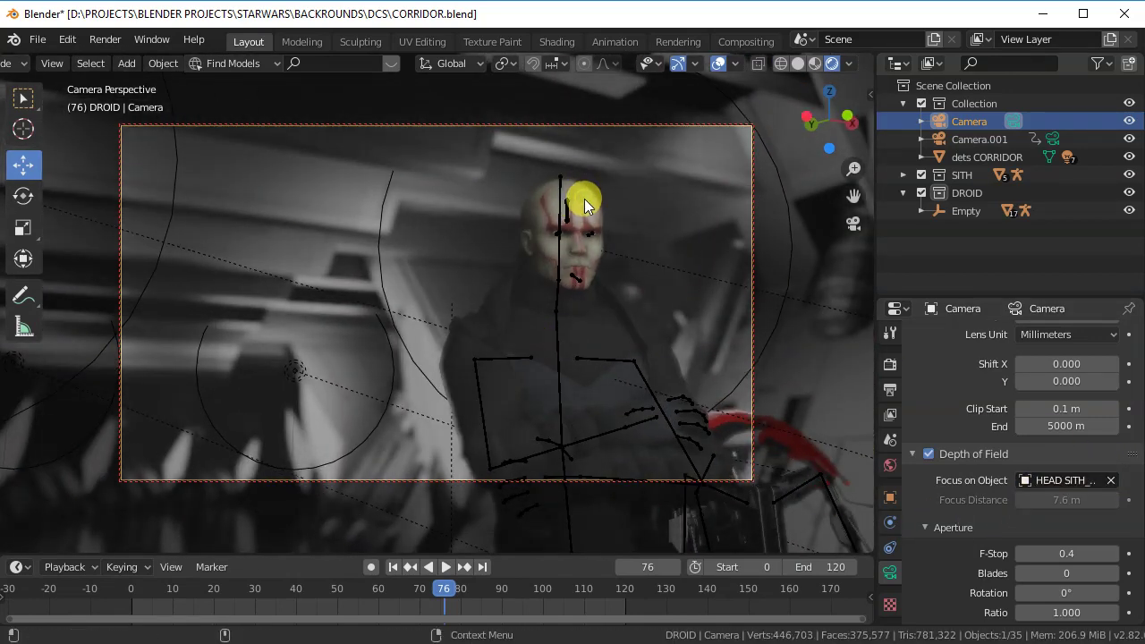
pyautogui.moveTo(1060, 555); pyautogui.dragTo(1078, 555)
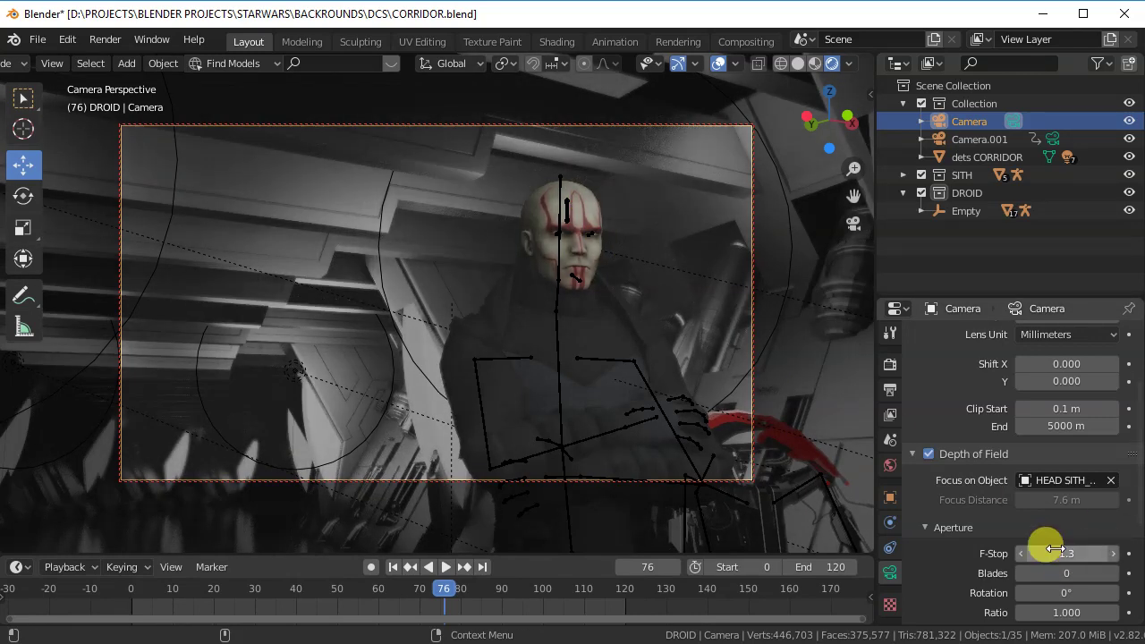
pyautogui.click(1110, 484)
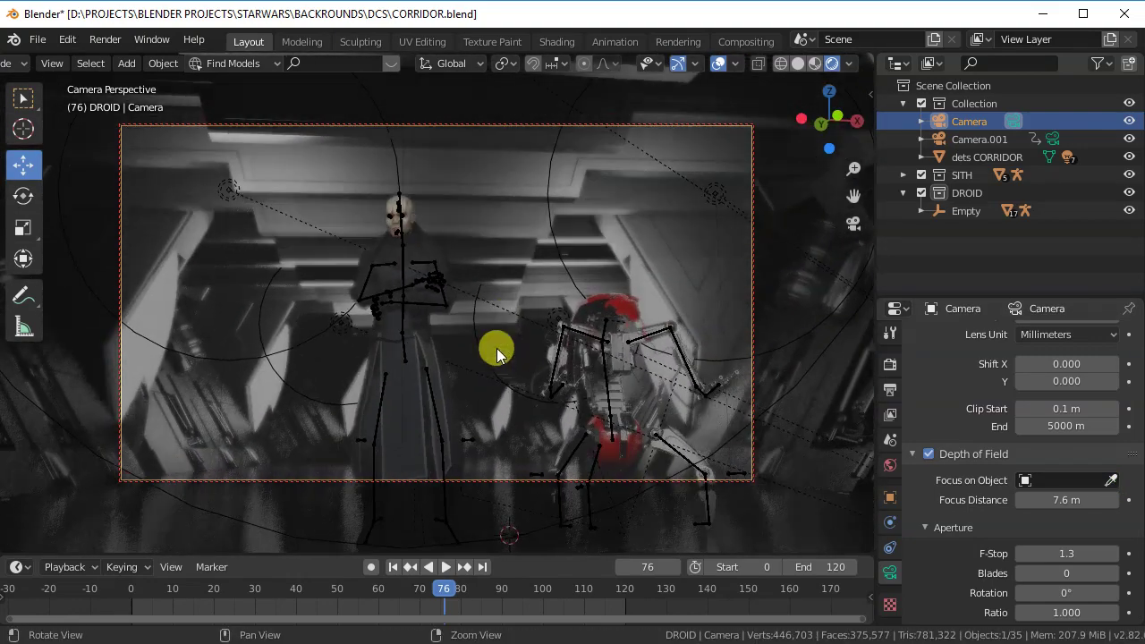
pyautogui.click(392, 567)
# Step: Play and stop the animation, then return to Solid shading
pyautogui.press('space')
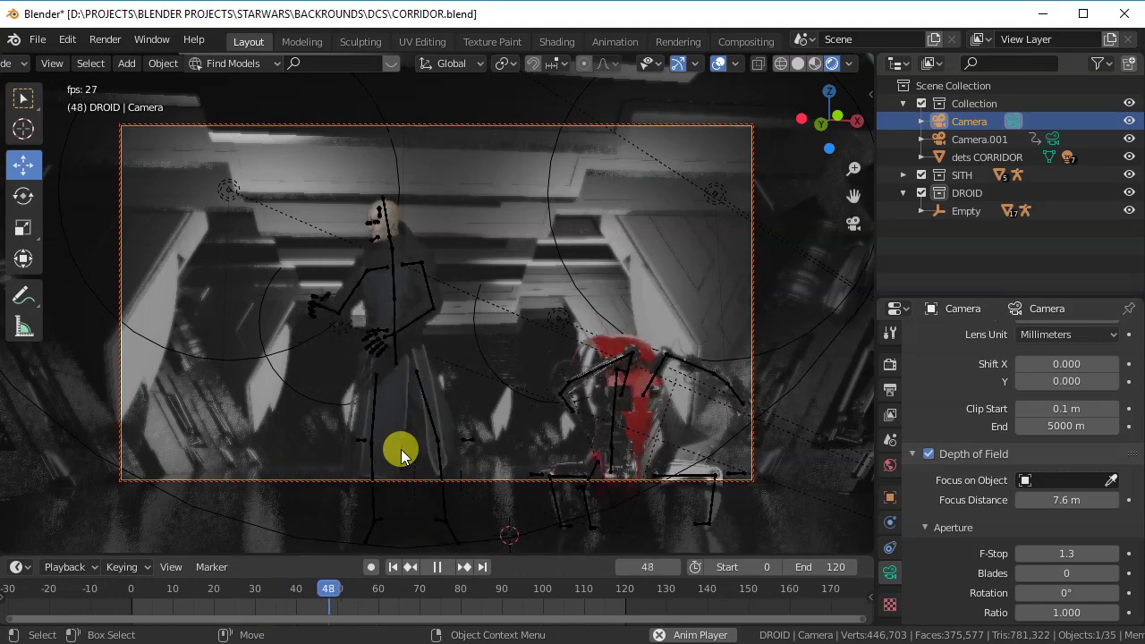
pyautogui.press('space')
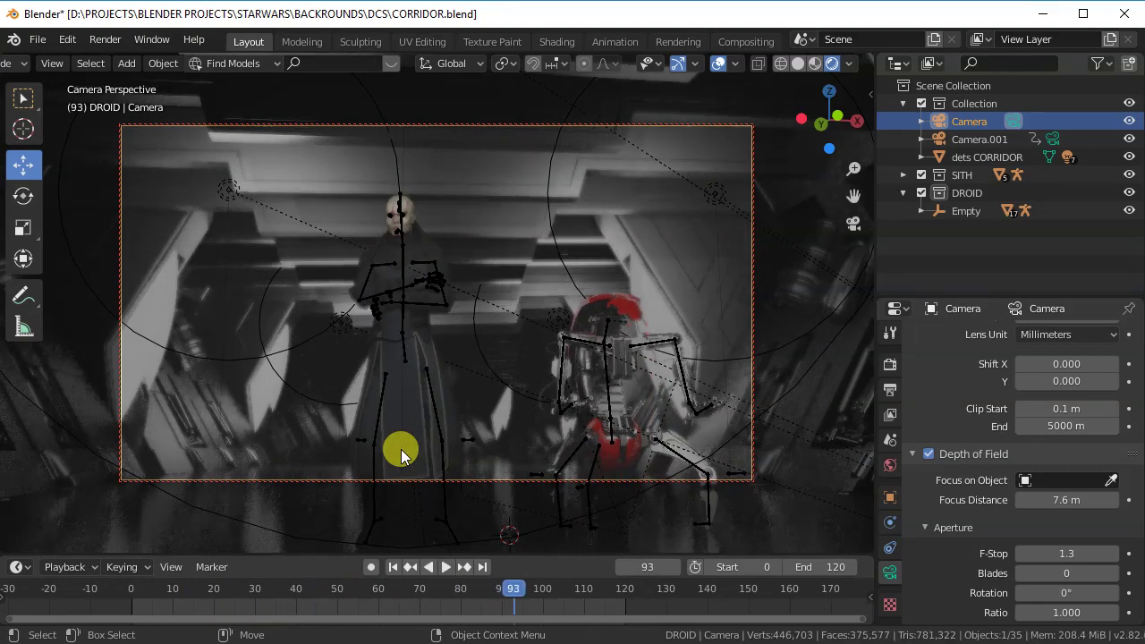
pyautogui.click(798, 64)
# Step: Hide the corridor Collection and SITH figure, then box-select the droid rig
pyautogui.click(902, 104)
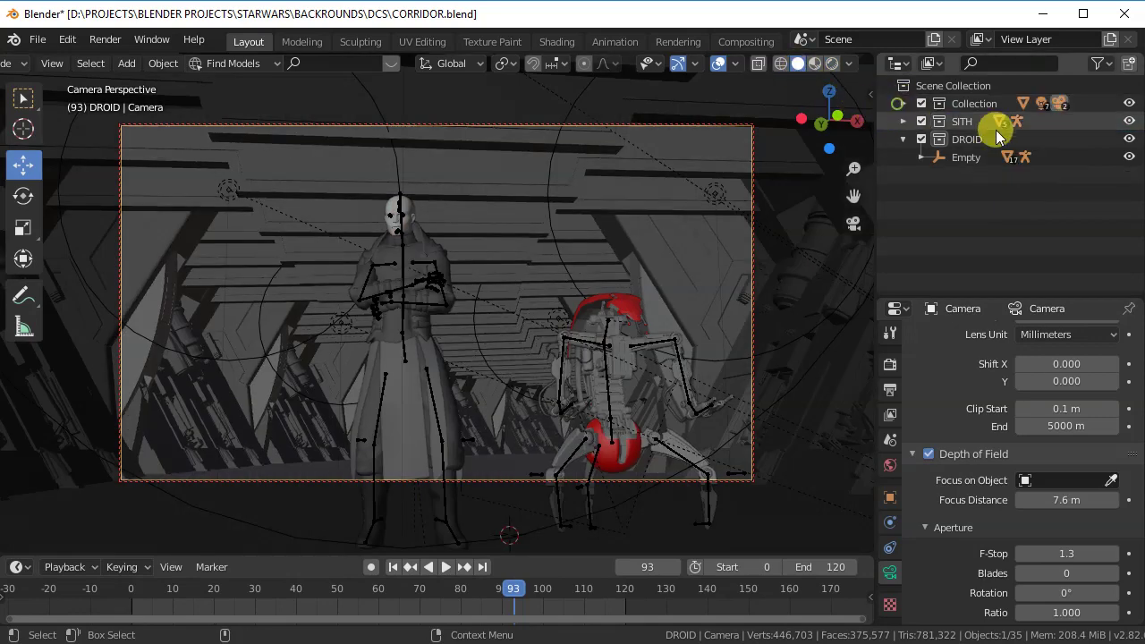
pyautogui.click(1129, 104)
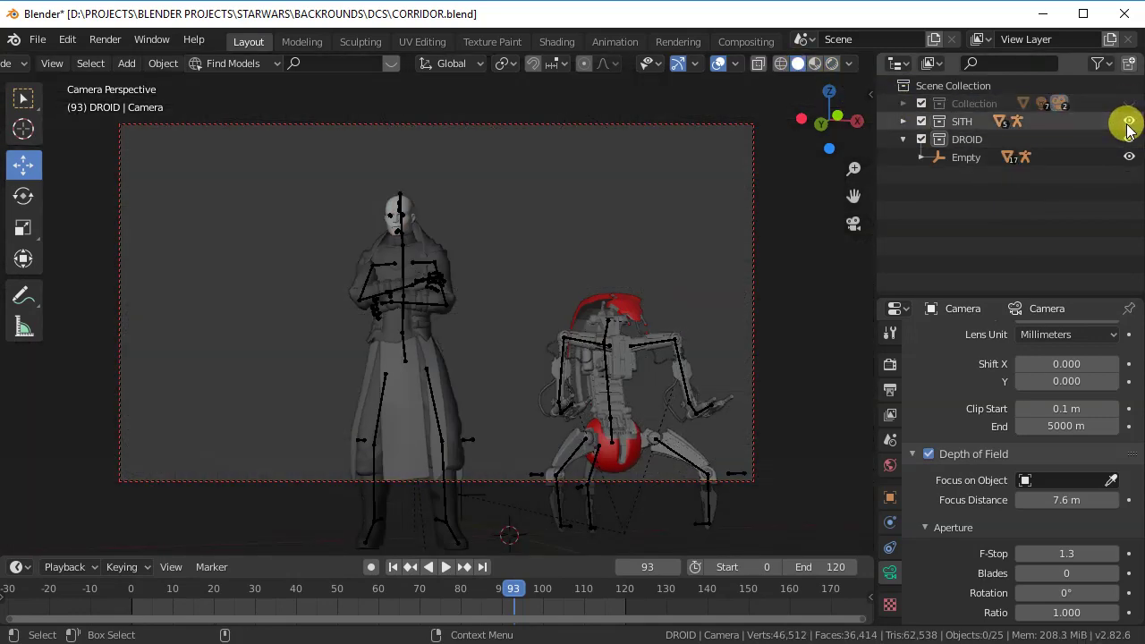
pyautogui.click(1129, 121)
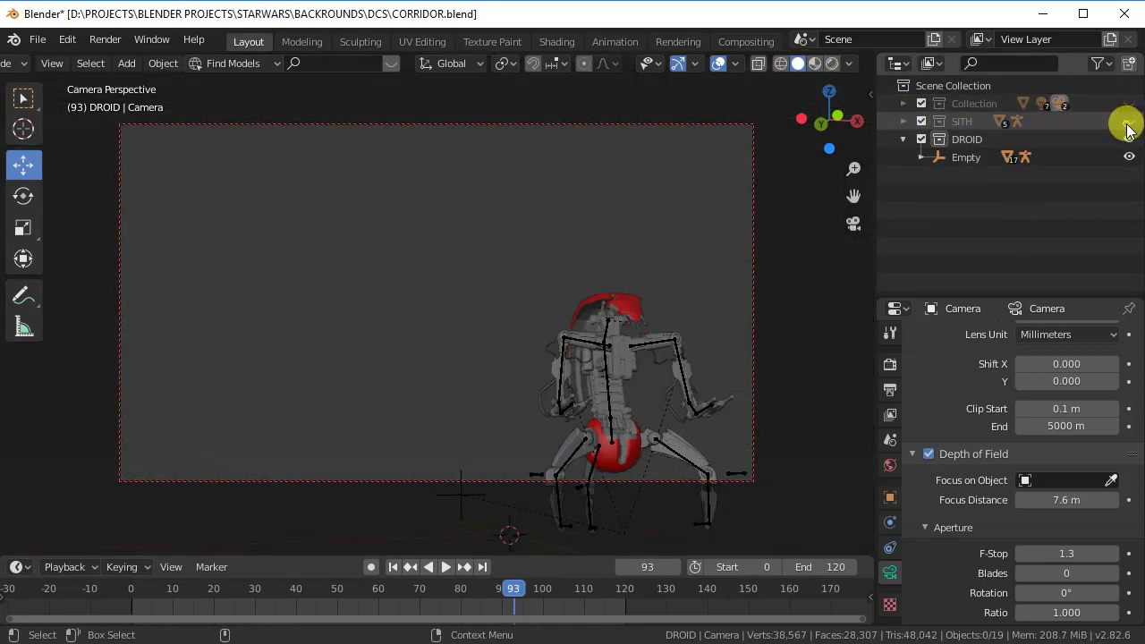
pyautogui.click(950, 143)
pyautogui.moveTo(793, 199)
pyautogui.mouseDown(button='middle')
pyautogui.moveTo(455, 304)
pyautogui.moveTo(392, 278)
pyautogui.mouseUp(button='middle')
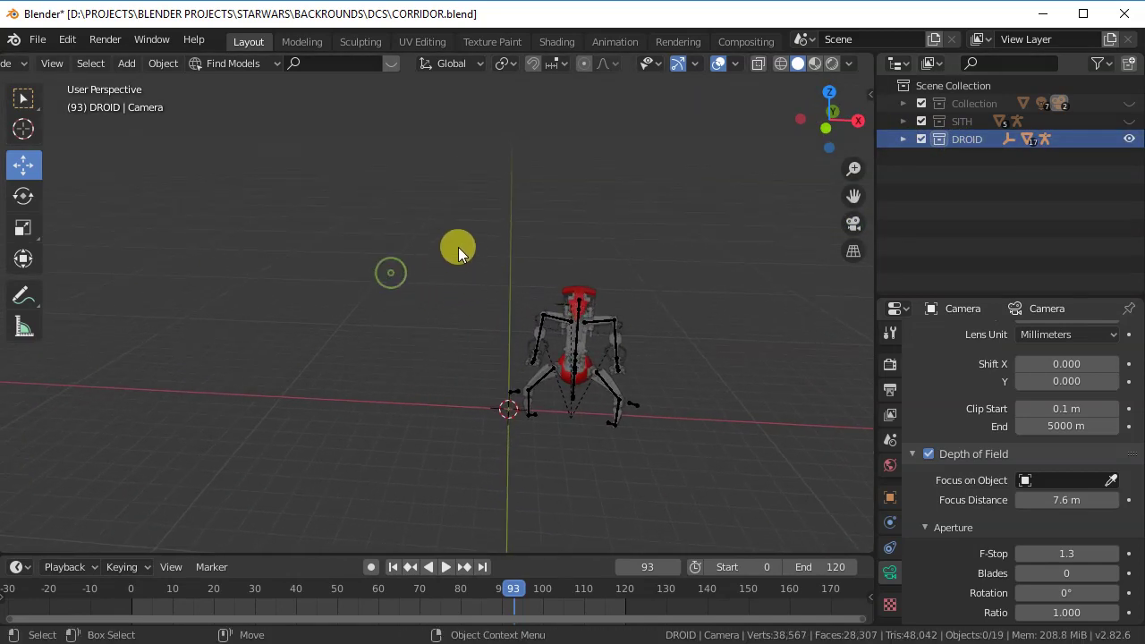
pyautogui.moveTo(458, 246); pyautogui.dragTo(739, 475)
pyautogui.click(66, 42)
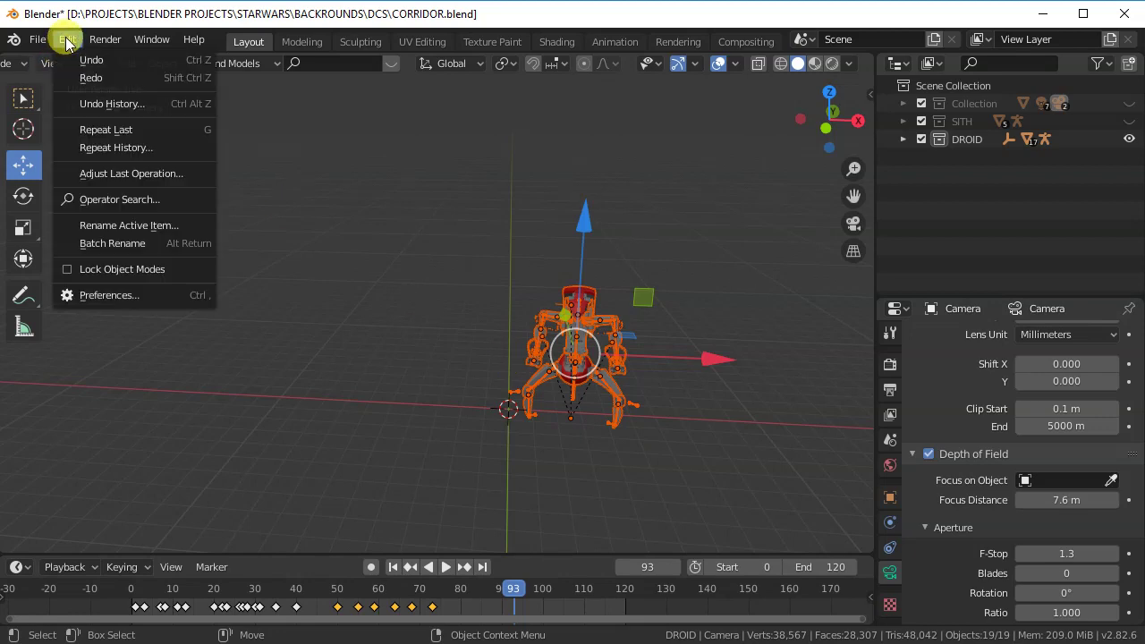
# Step: Check the Editing preferences, then duplicate the droid rig with Ctrl+D
pyautogui.click(119, 298)
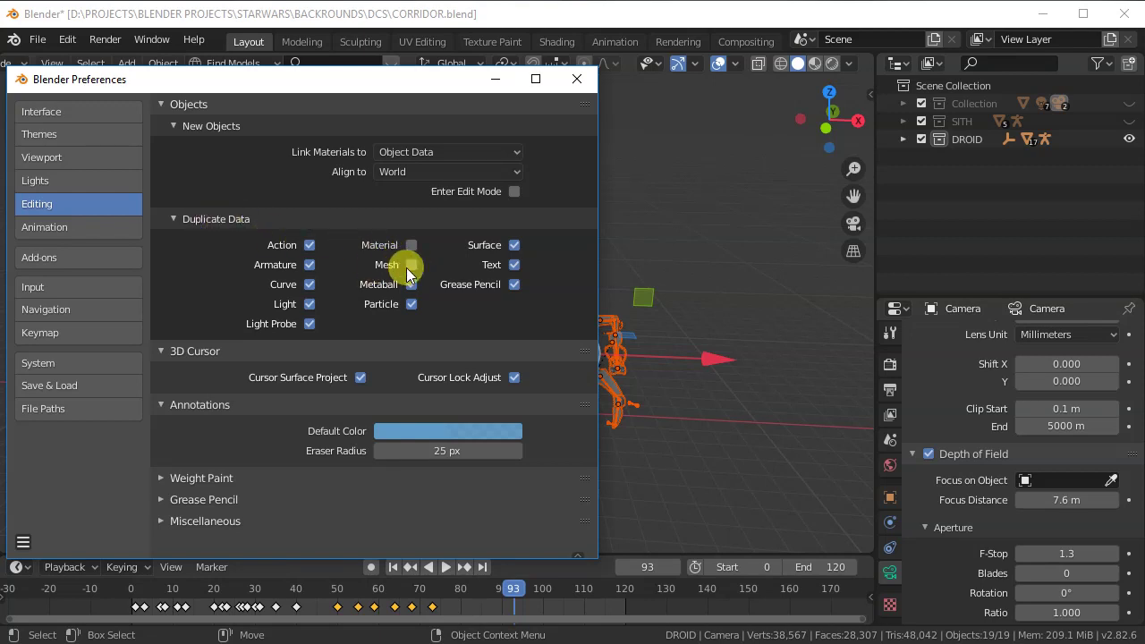
pyautogui.click(576, 81)
pyautogui.moveTo(430, 204); pyautogui.dragTo(763, 464)
pyautogui.hotkey('ctrl', 'd')
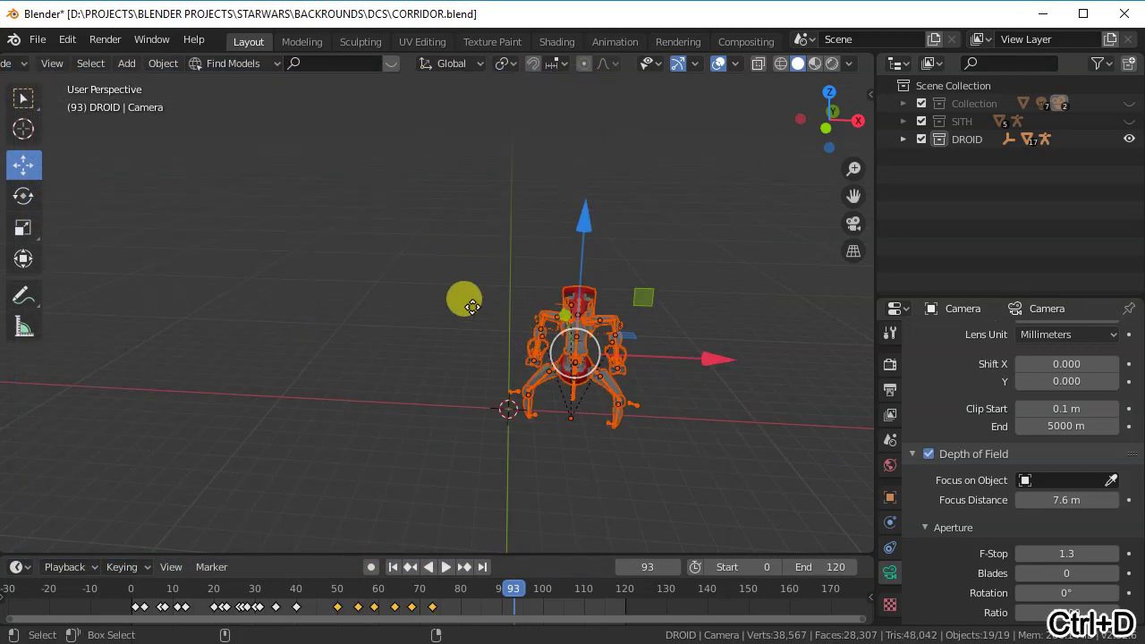
pyautogui.click(472, 307)
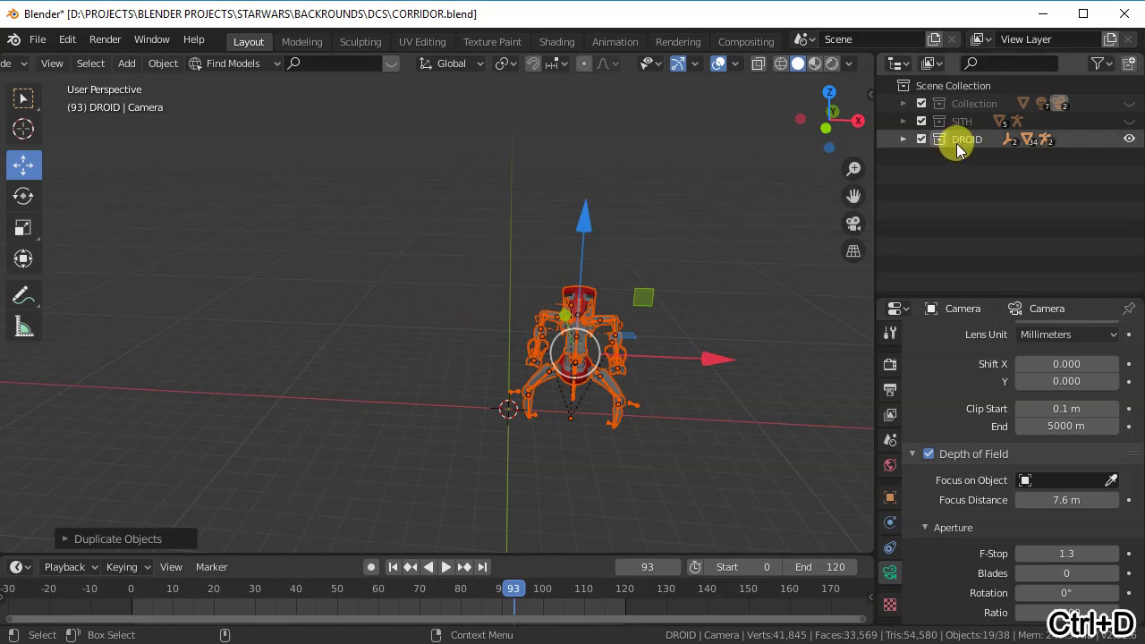
# Step: Select the copy Empty.001 and move it to the left of the original
pyautogui.click(902, 138)
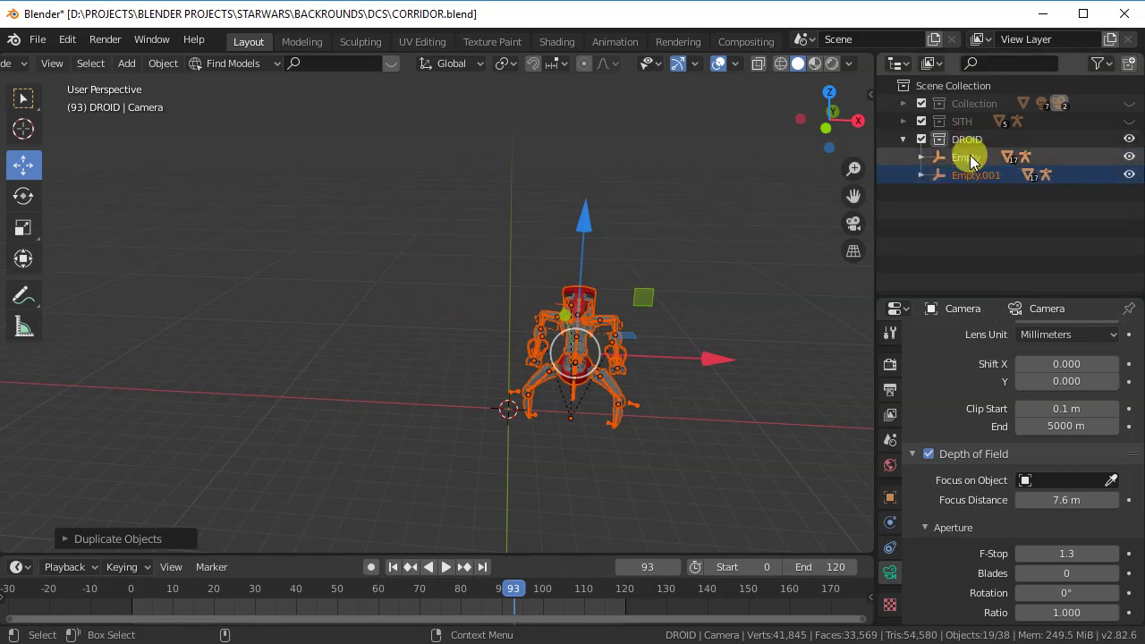
pyautogui.click(968, 157)
pyautogui.click(974, 177)
pyautogui.hotkey('shift', 'd')
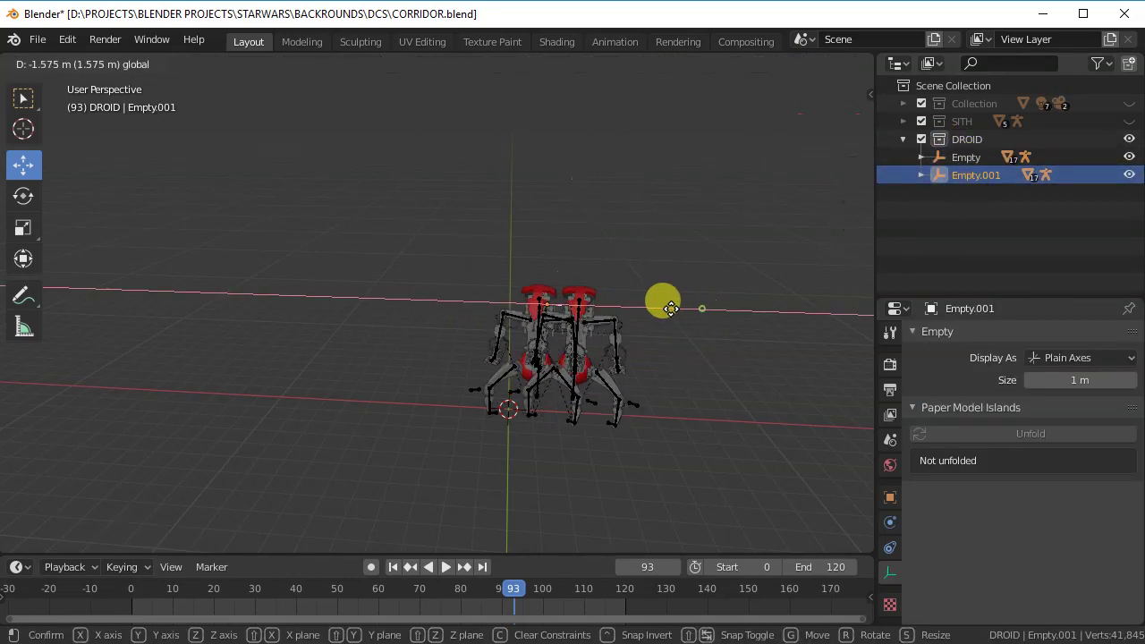
pyautogui.click(578, 311)
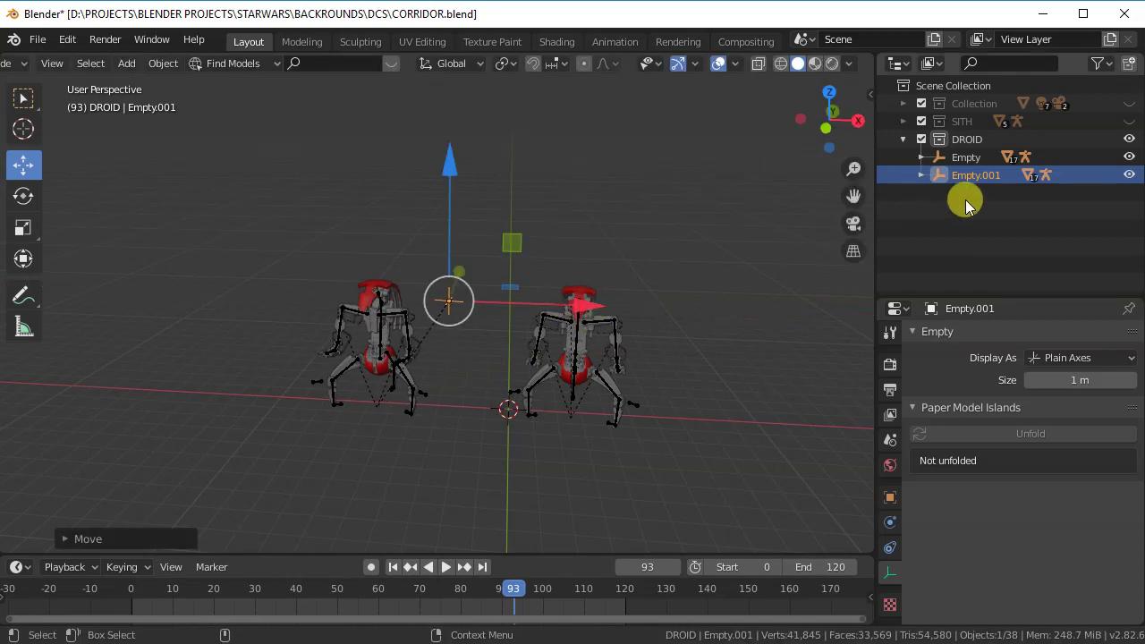
# Step: Duplicate the right-hand droid as Empty.002, slide it far left, and show the corridor
pyautogui.moveTo(694, 200); pyautogui.dragTo(456, 484)
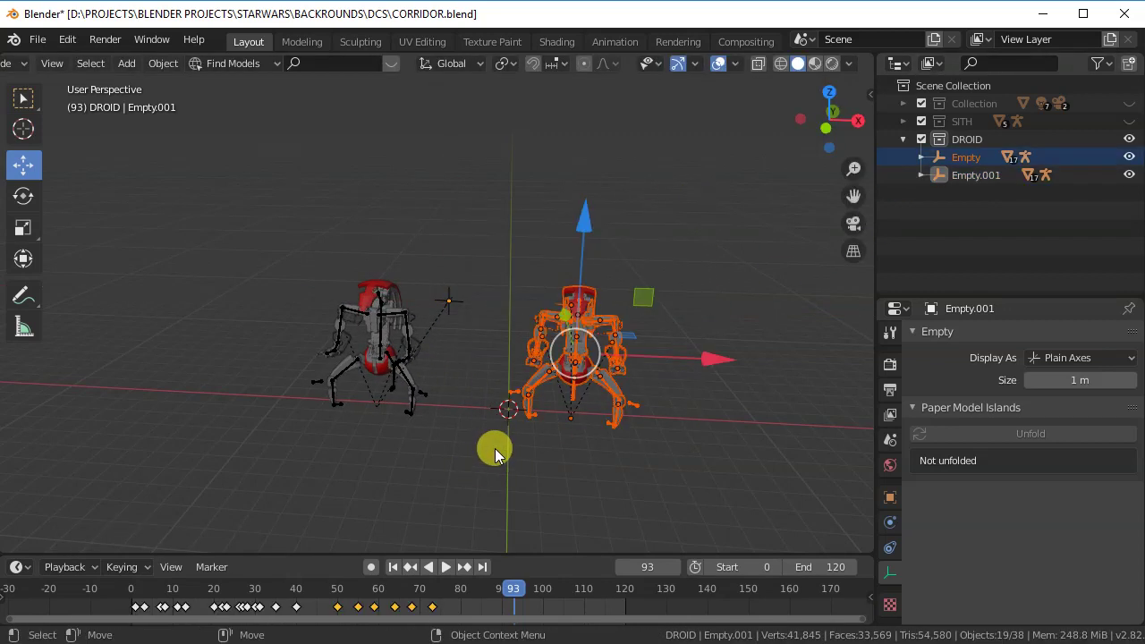
pyautogui.hotkey('ctrl', 'd')
pyautogui.rightClick(496, 455)
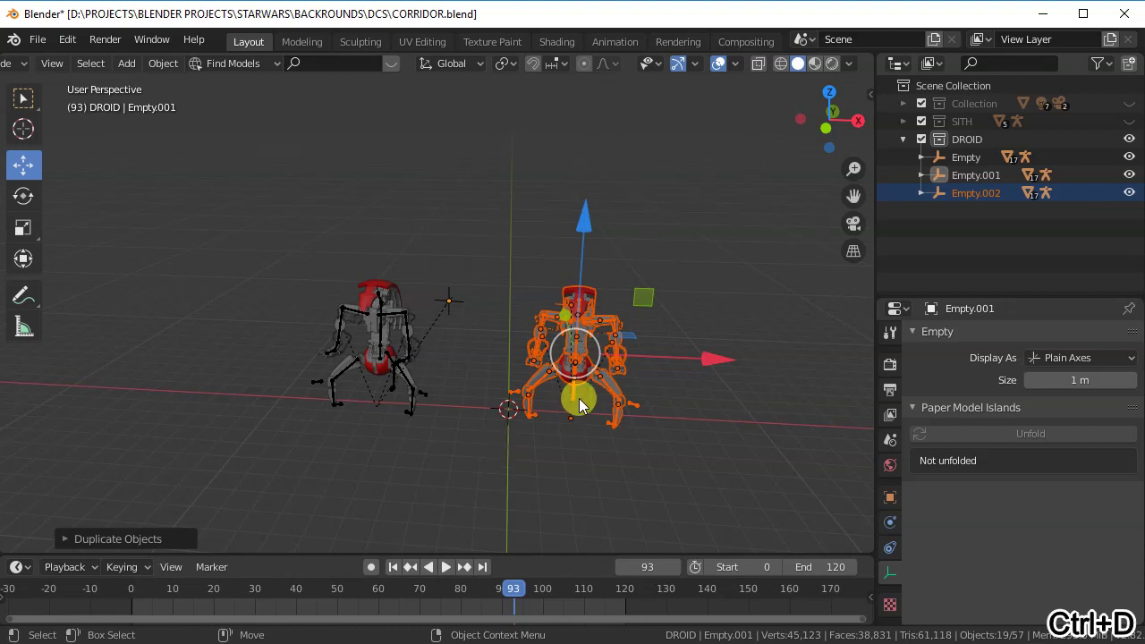
pyautogui.click(973, 192)
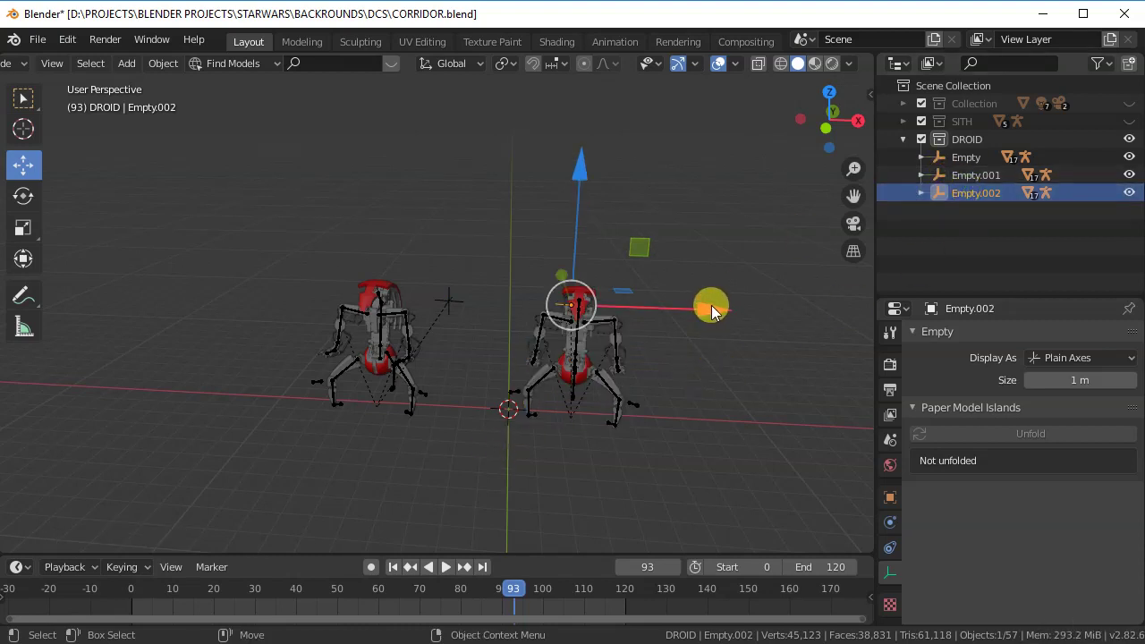
pyautogui.moveTo(713, 310); pyautogui.dragTo(473, 307)
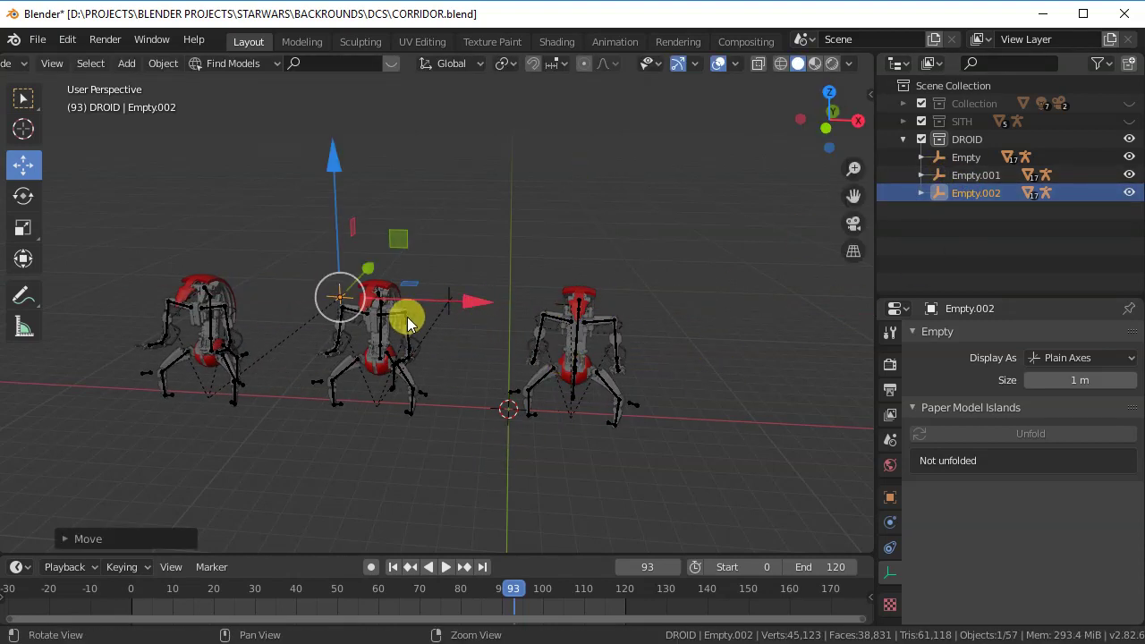
pyautogui.click(1129, 103)
# Step: Show the Sith and slide the selected droid rightward along the corridor
pyautogui.click(1129, 121)
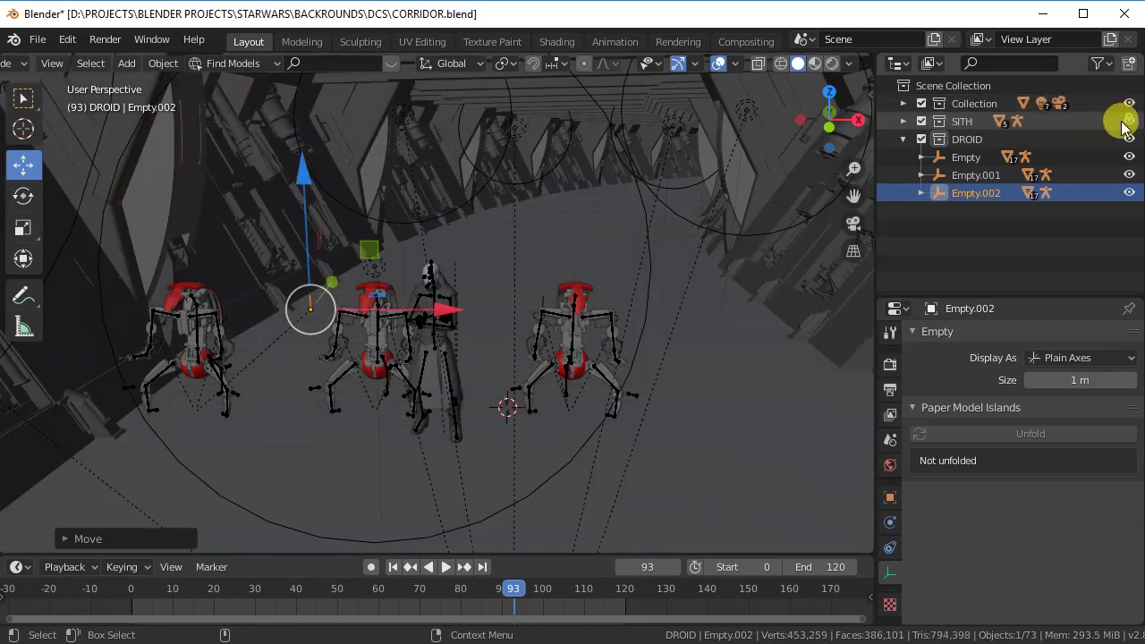
pyautogui.moveTo(422, 328); pyautogui.dragTo(440, 301, button='middle')
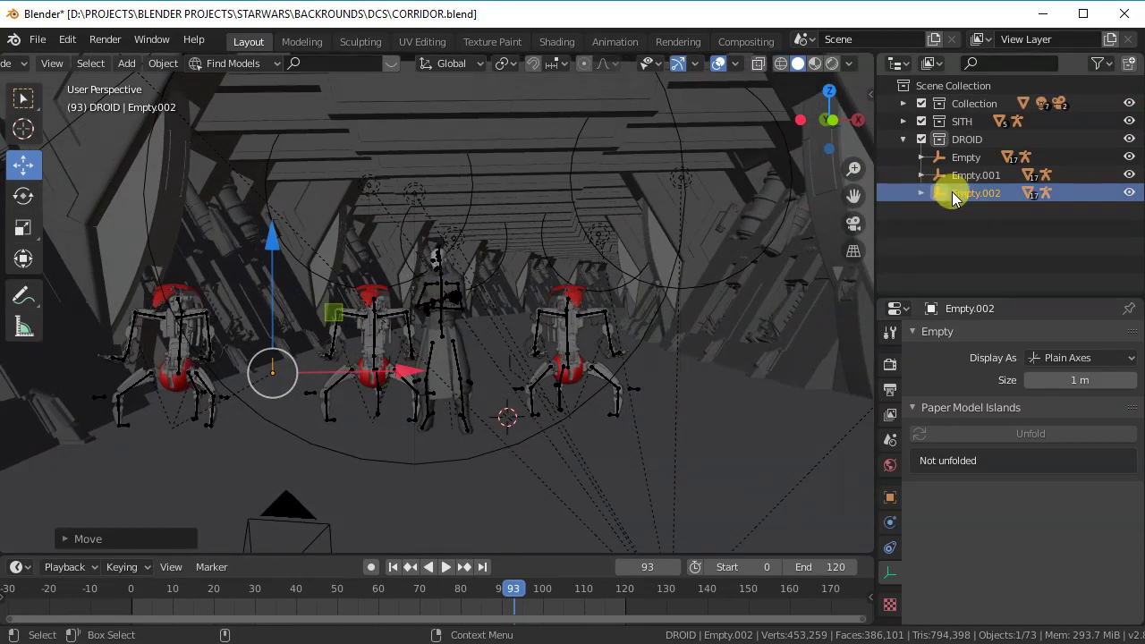
pyautogui.moveTo(357, 365); pyautogui.dragTo(578, 368)
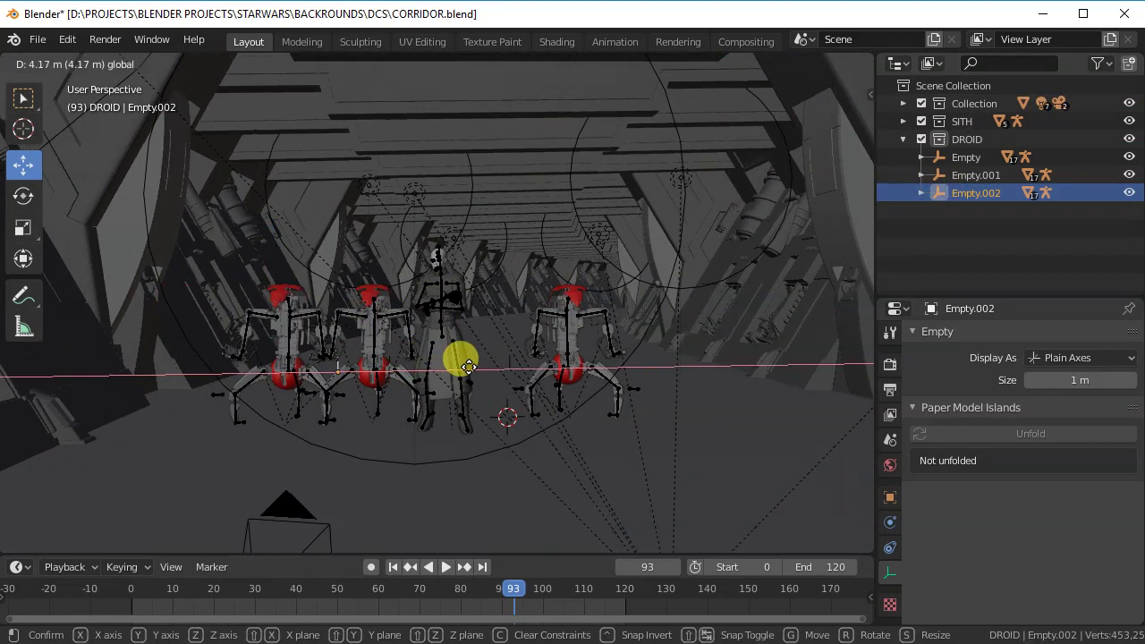
pyautogui.moveTo(455, 299); pyautogui.dragTo(393, 330, button='middle')
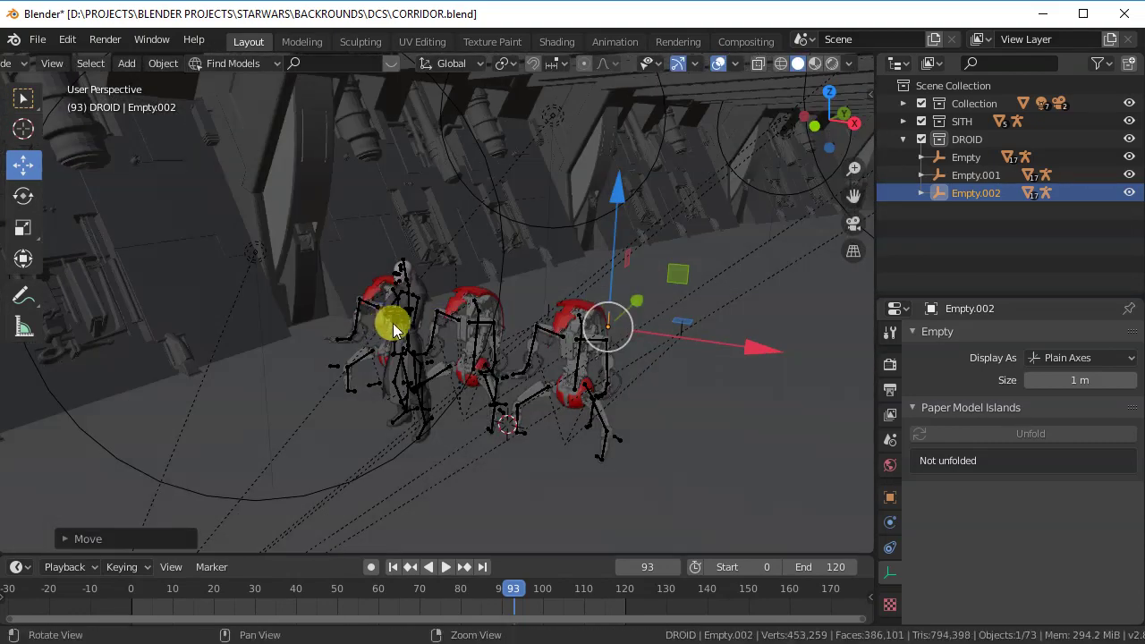
pyautogui.press('g')
pyautogui.click(652, 274)
pyautogui.moveTo(652, 273)
pyautogui.mouseDown(button='middle')
pyautogui.moveTo(508, 298)
pyautogui.moveTo(519, 295)
pyautogui.mouseUp(button='middle')
# Step: Shift the Empty.001 droid to the Sith's left
pyautogui.click(989, 173)
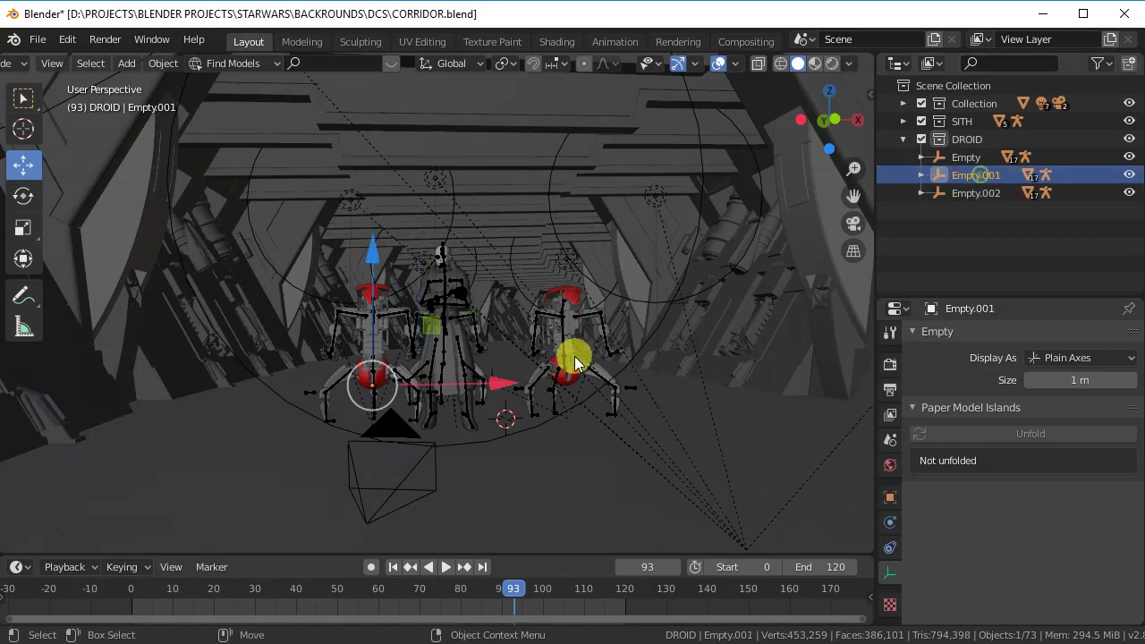
pyautogui.moveTo(493, 383); pyautogui.dragTo(447, 381)
pyautogui.scroll(3, 550, 346)
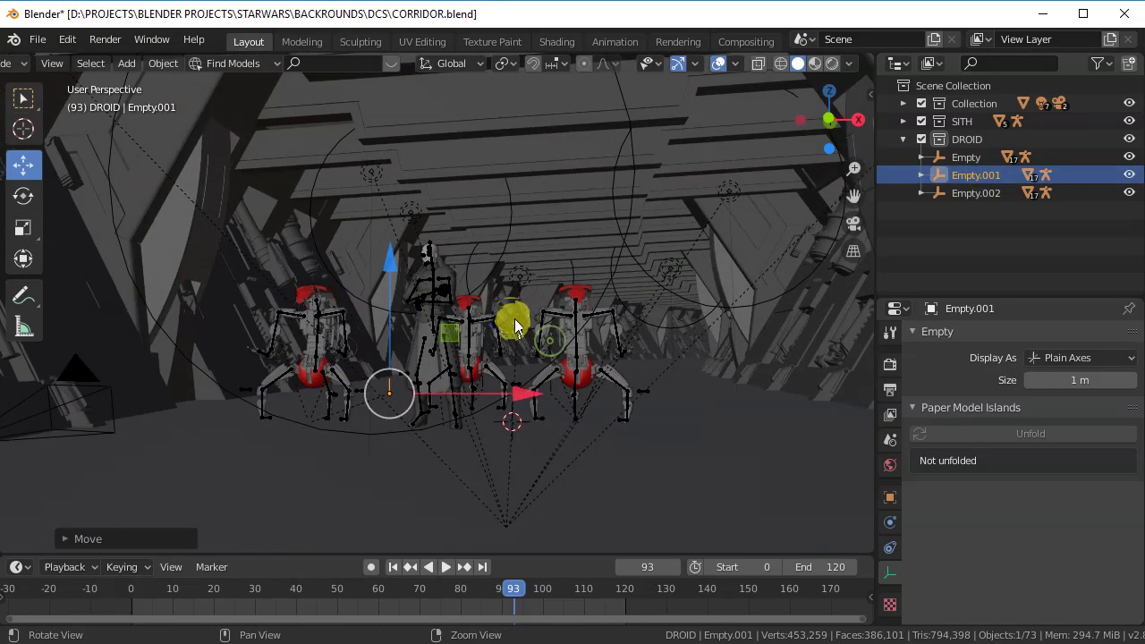
pyautogui.moveTo(563, 347); pyautogui.dragTo(550, 467, button='middle')
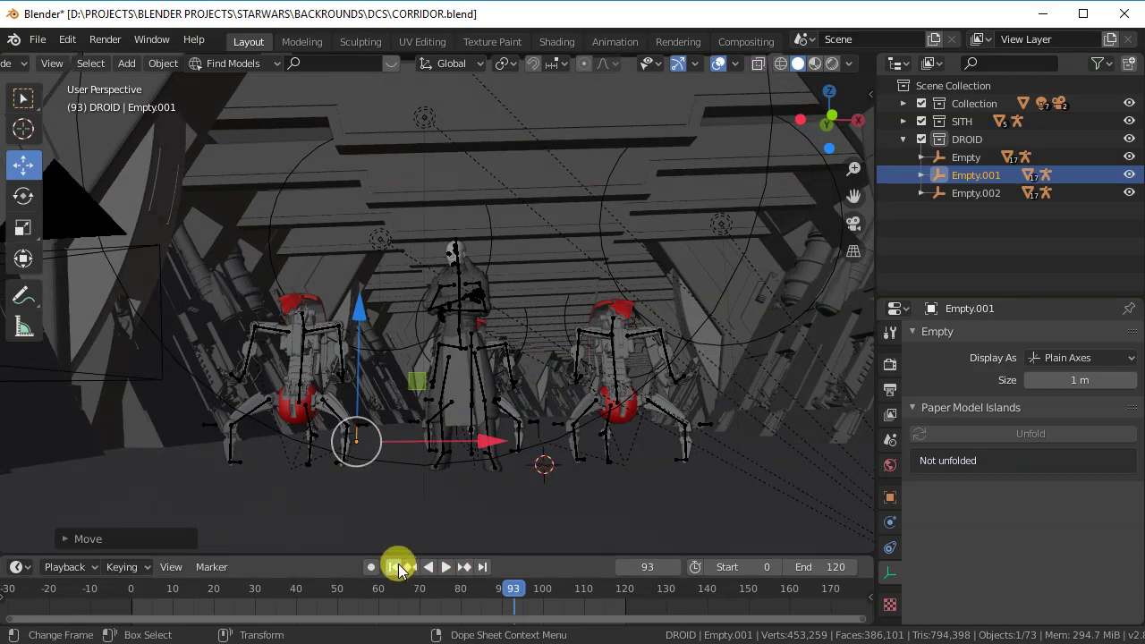
# Step: Play the animation from the first frame, check the camera view, then hide the corridor
pyautogui.click(393, 566)
pyautogui.click(446, 567)
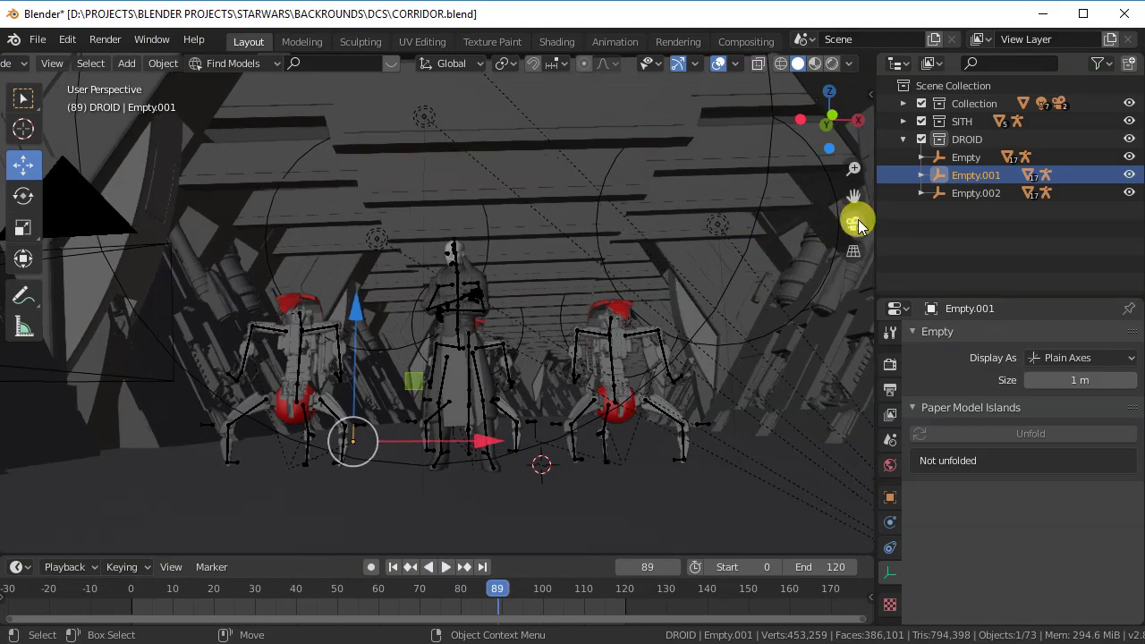
pyautogui.click(853, 223)
pyautogui.click(853, 223)
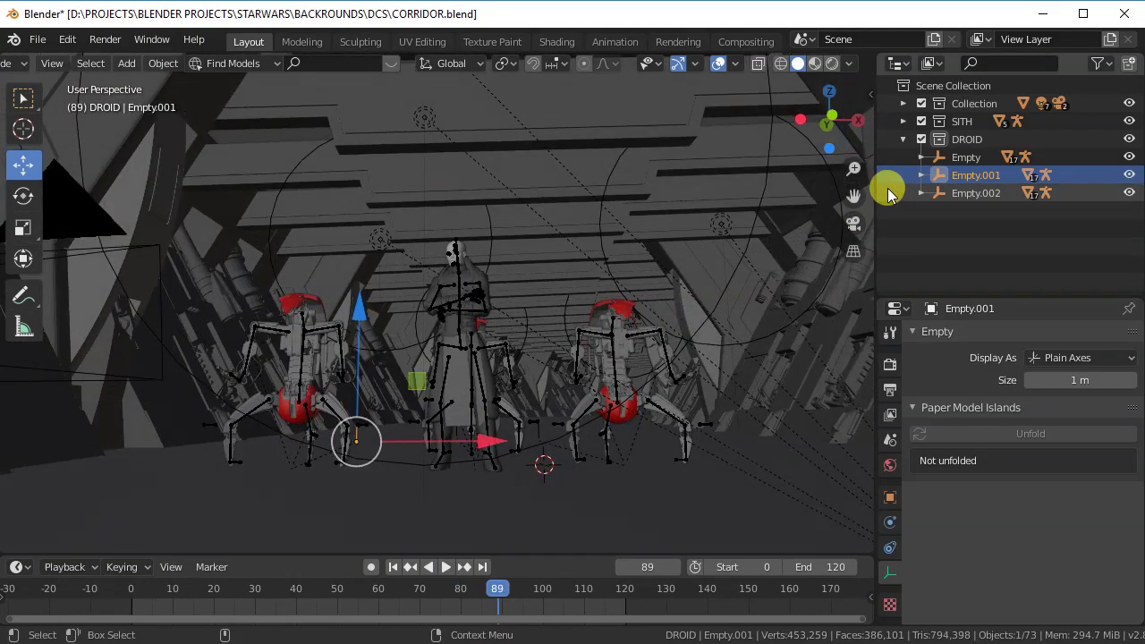
pyautogui.click(904, 139)
pyautogui.click(1129, 102)
# Step: Hide the Sith and switch the Armature.001 droid rig into Pose Mode
pyautogui.click(1129, 121)
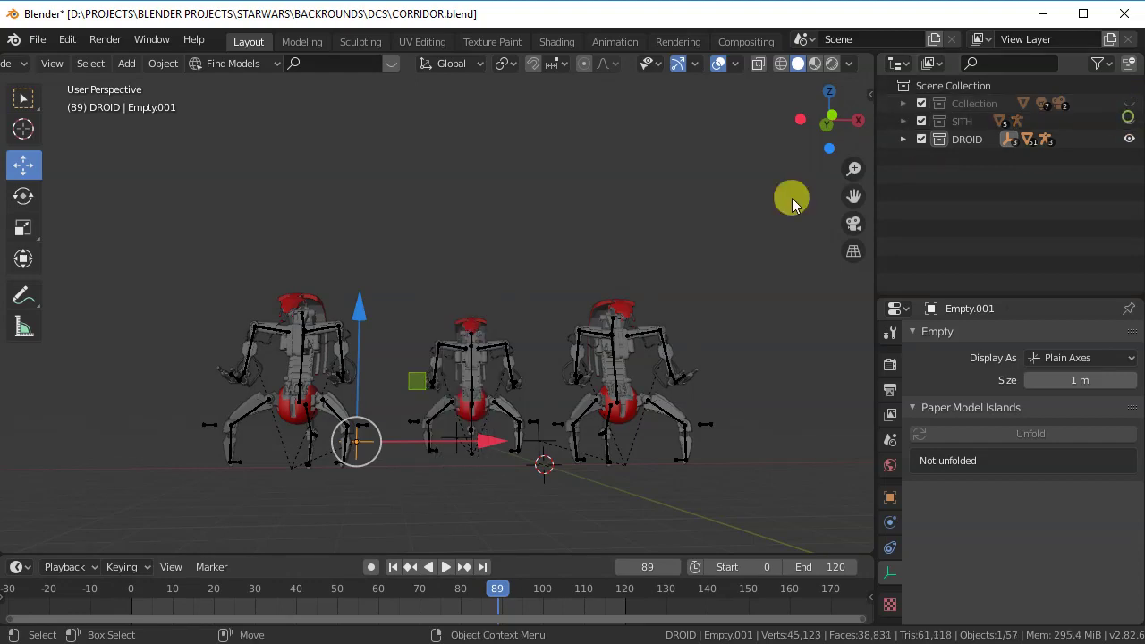
pyautogui.moveTo(793, 200)
pyautogui.mouseDown(button='middle')
pyautogui.moveTo(578, 264)
pyautogui.moveTo(262, 280)
pyautogui.mouseUp(button='middle')
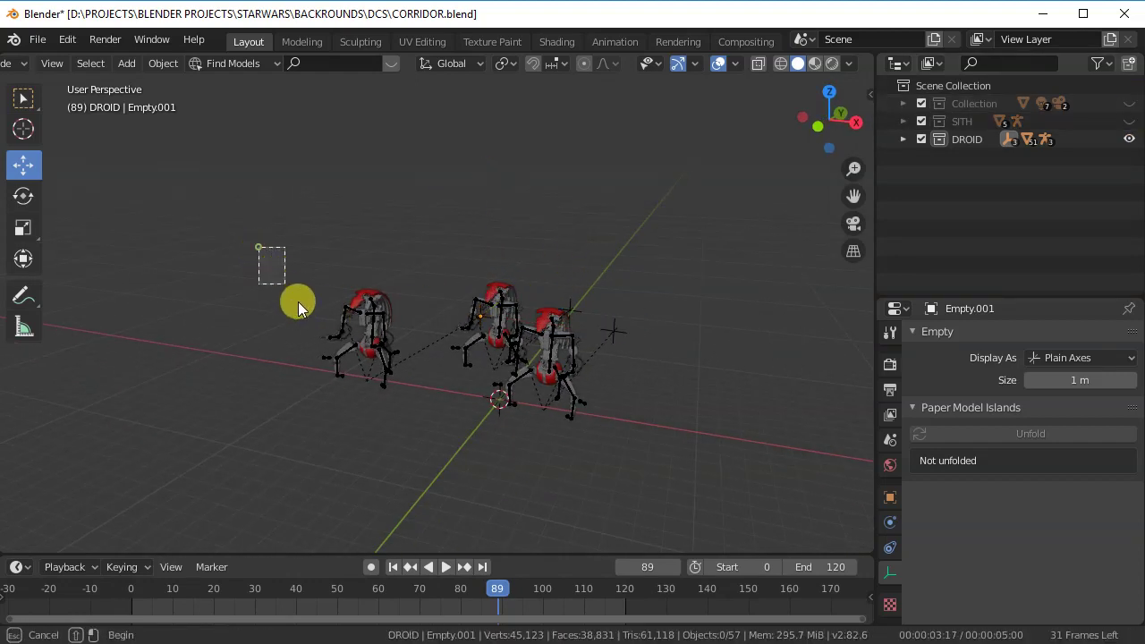
pyautogui.moveTo(299, 309); pyautogui.dragTo(405, 409)
pyautogui.click(372, 335)
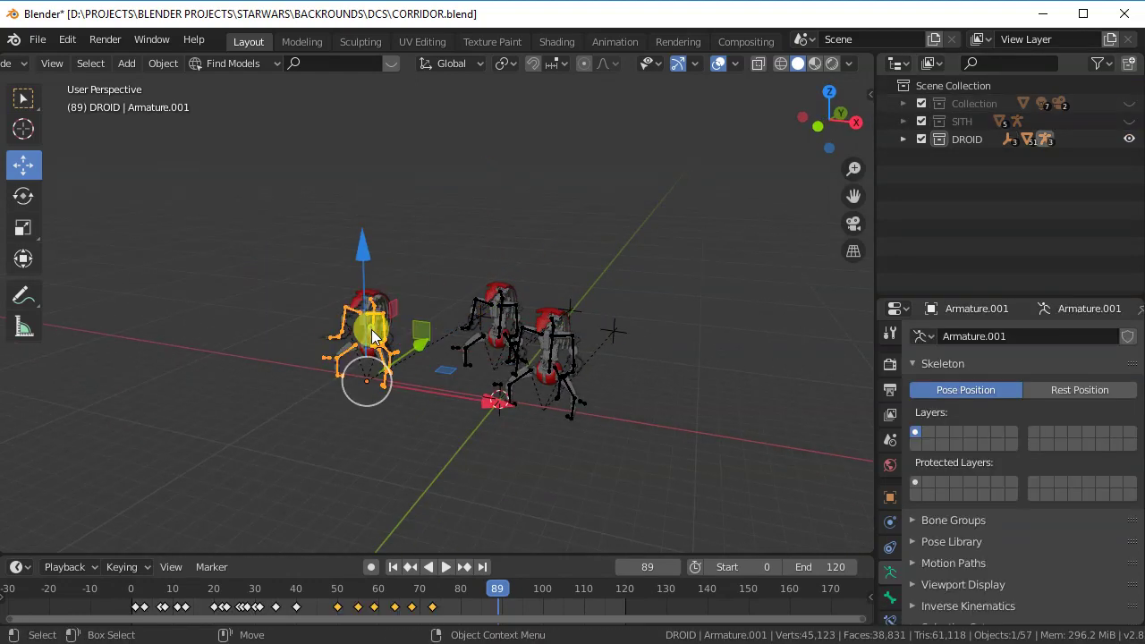
pyautogui.scroll(3, 90, 72)
pyautogui.click(76, 68)
pyautogui.click(83, 124)
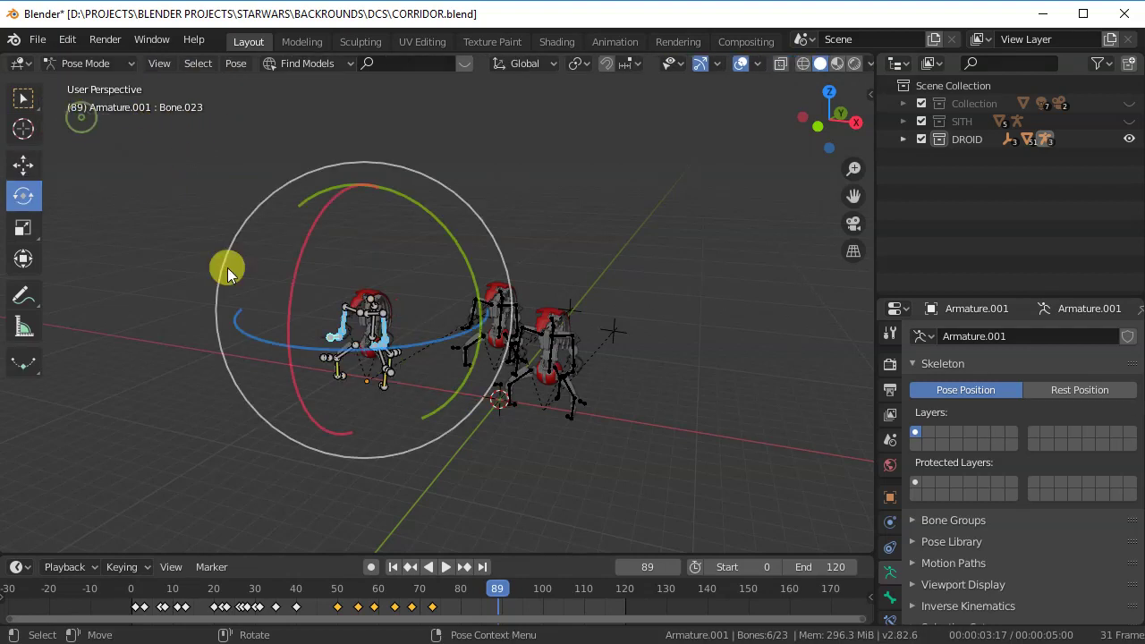
# Step: Select all the rig's bones and keyframes, and shift the keys a few frames later
pyautogui.moveTo(289, 552); pyautogui.dragTo(280, 486)
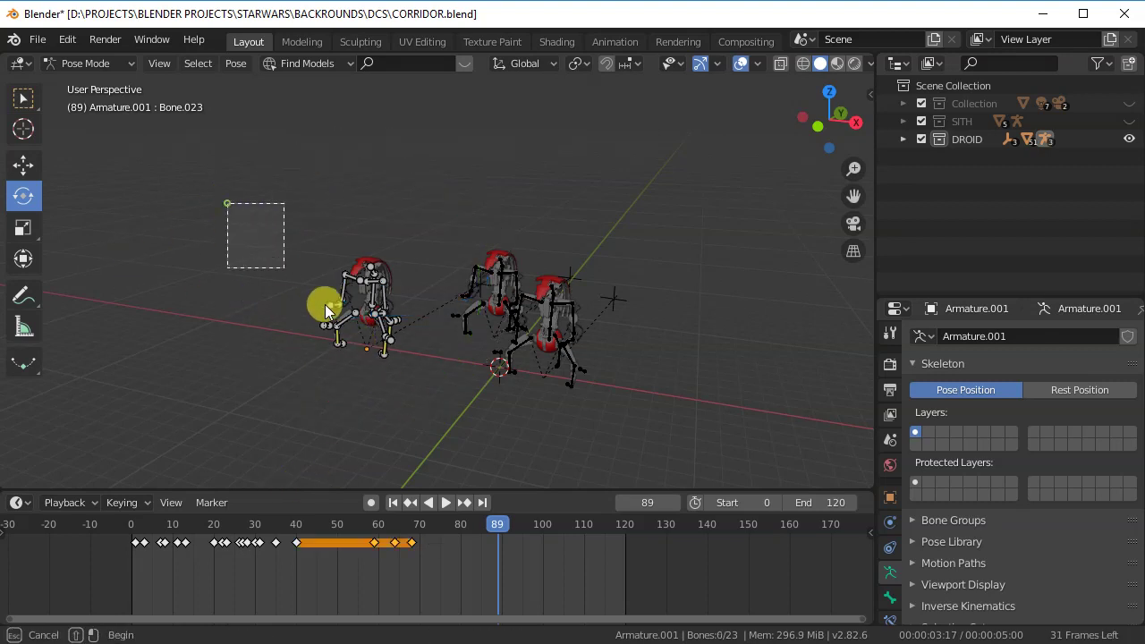
pyautogui.moveTo(325, 304); pyautogui.dragTo(412, 396)
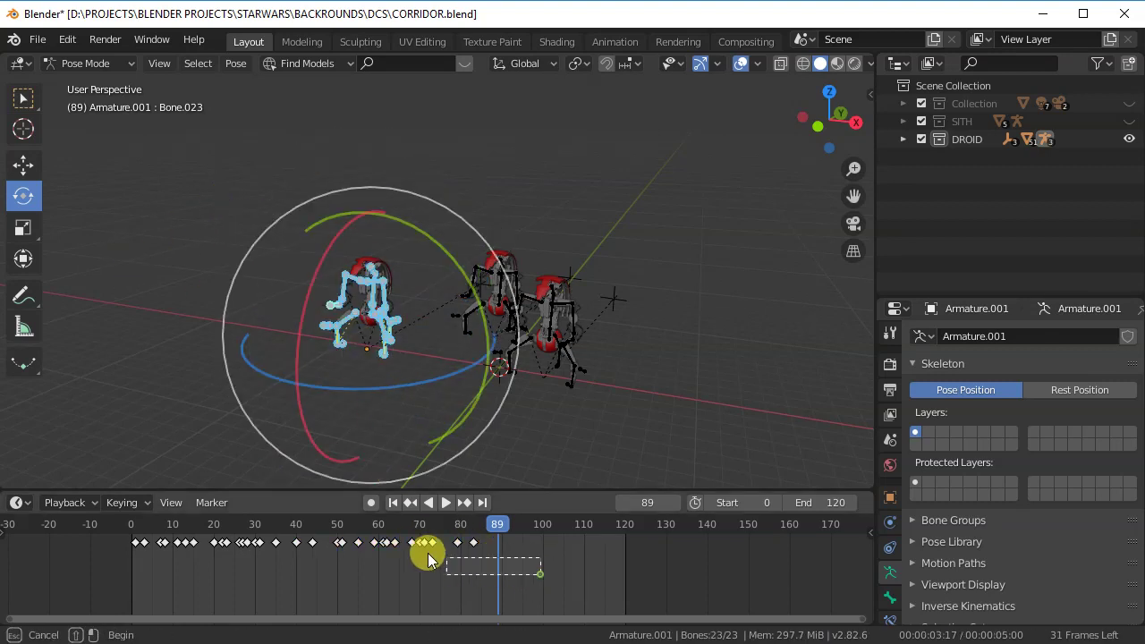
pyautogui.moveTo(428, 558)
pyautogui.mouseDown()
pyautogui.moveTo(93, 529)
pyautogui.moveTo(487, 599)
pyautogui.moveTo(337, 577)
pyautogui.moveTo(115, 571)
pyautogui.moveTo(429, 636)
pyautogui.moveTo(137, 584)
pyautogui.moveTo(184, 587)
pyautogui.moveTo(271, 543)
pyautogui.mouseUp()
pyautogui.press('g')
pyautogui.click(143, 533)
# Step: Return to Object Mode and play back, scrubbing around frames 8–21 to check the offset
pyautogui.hotkey('ctrl', 'Tab')
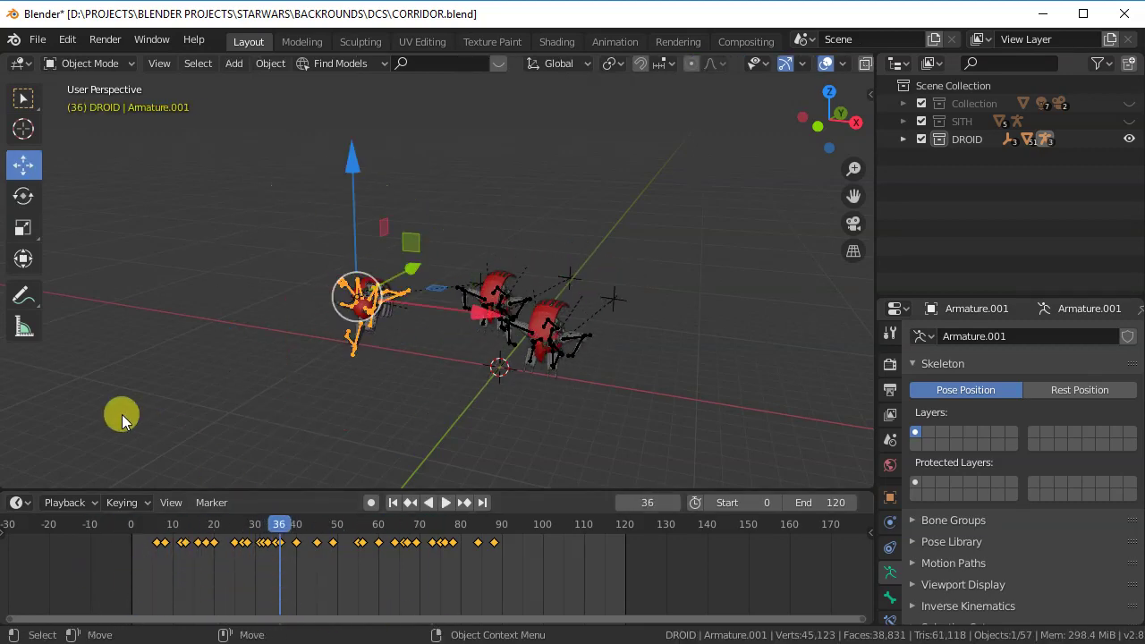
pyautogui.press('space')
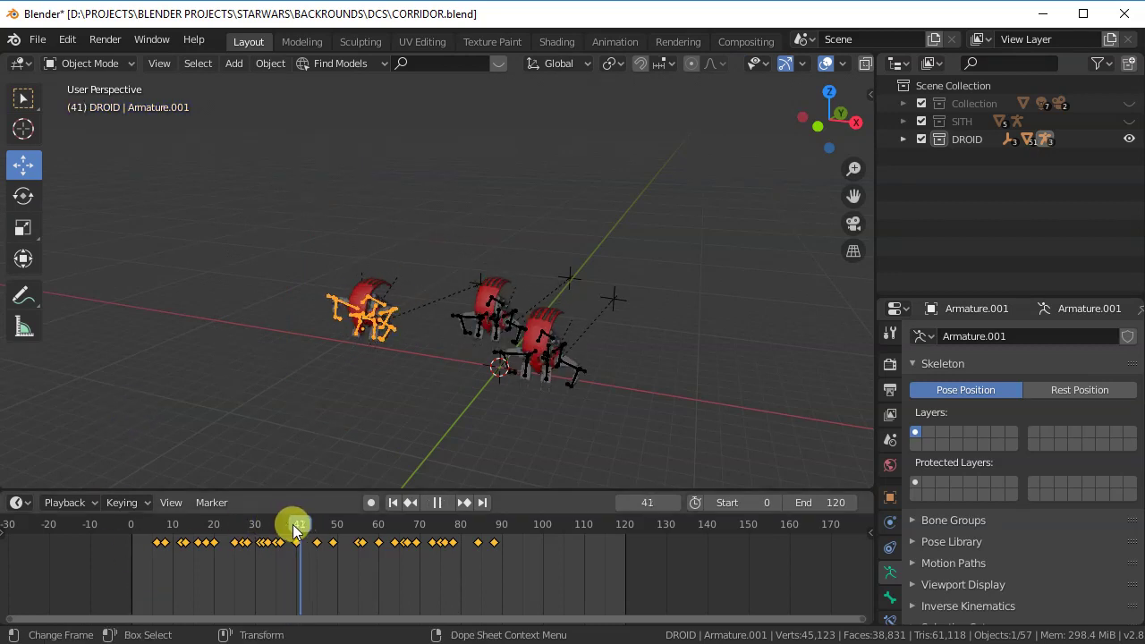
pyautogui.click(215, 520)
pyautogui.moveTo(215, 526)
pyautogui.mouseDown()
pyautogui.moveTo(163, 523)
pyautogui.moveTo(213, 524)
pyautogui.mouseUp()
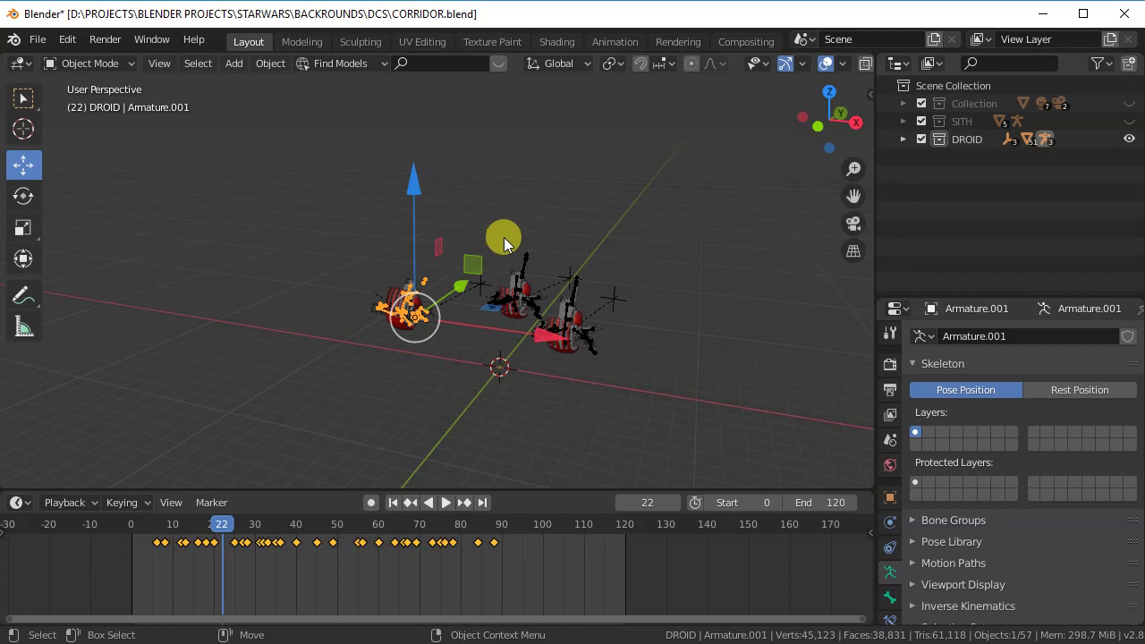
pyautogui.moveTo(508, 208); pyautogui.dragTo(392, 195, button='middle')
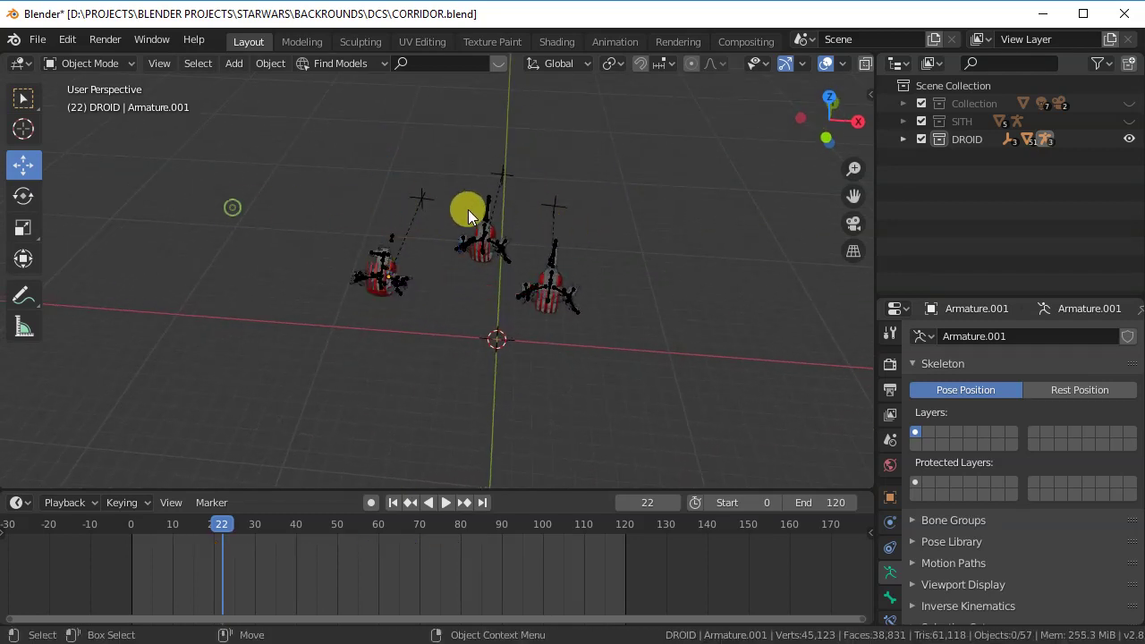
# Step: In Pose Mode, select all 23 bones of Armature.002 and move its keyframes about 5 frames later
pyautogui.click(483, 207)
pyautogui.moveTo(483, 207)
pyautogui.mouseDown(button='middle')
pyautogui.moveTo(398, 278)
pyautogui.moveTo(291, 194)
pyautogui.mouseUp(button='middle')
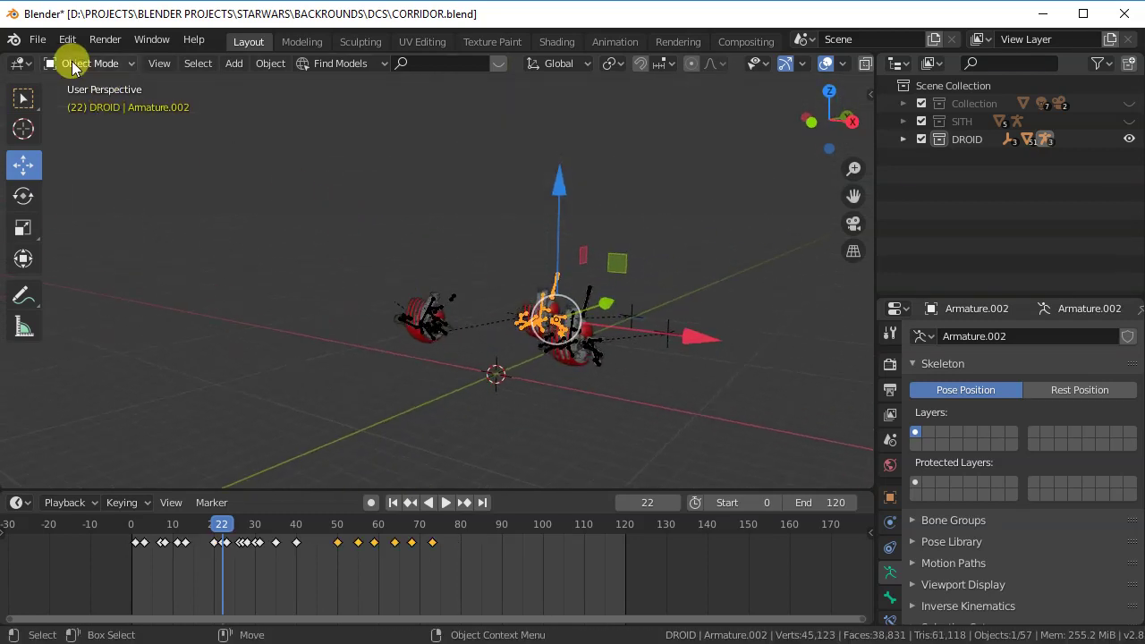
pyautogui.click(80, 125)
pyautogui.moveTo(349, 226)
pyautogui.mouseDown(button='middle')
pyautogui.moveTo(429, 279)
pyautogui.moveTo(215, 199)
pyautogui.mouseUp(button='middle')
pyautogui.moveTo(490, 270); pyautogui.dragTo(490, 271)
pyautogui.moveTo(491, 270)
pyautogui.mouseDown(button='middle')
pyautogui.moveTo(318, 341)
pyautogui.moveTo(200, 276)
pyautogui.mouseUp(button='middle')
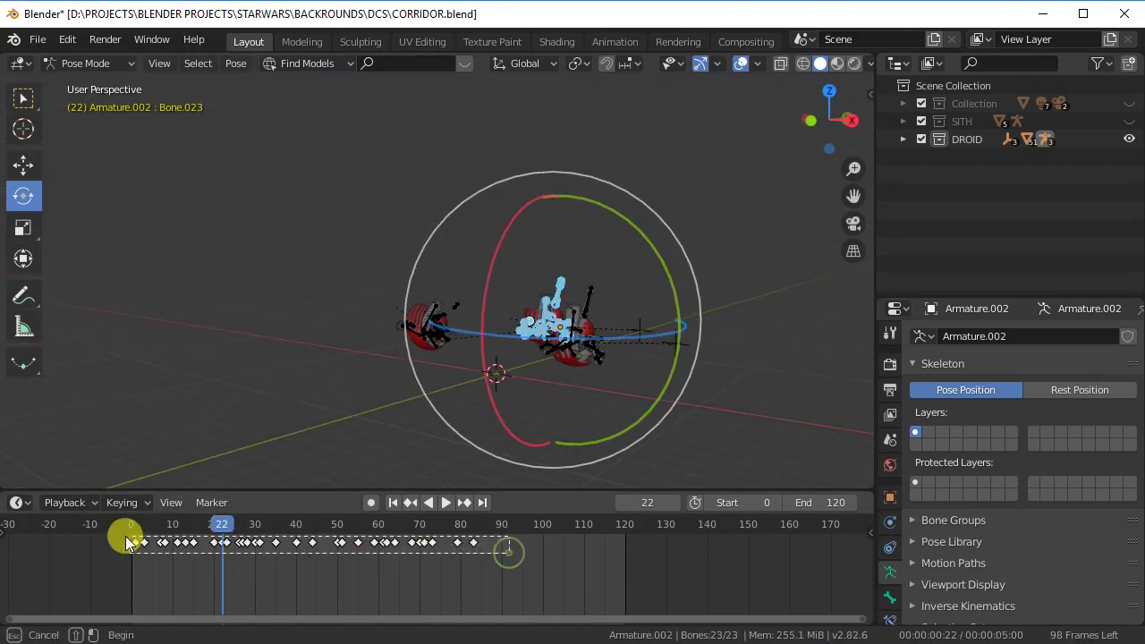
pyautogui.moveTo(130, 542)
pyautogui.mouseDown()
pyautogui.moveTo(192, 529)
pyautogui.moveTo(492, 603)
pyautogui.mouseUp()
pyautogui.press('g')
pyautogui.click(187, 537)
# Step: Play and scrub the animation to check the offset poses, then return to Object Mode
pyautogui.click(154, 526)
pyautogui.press('space')
pyautogui.press('space')
pyautogui.moveTo(389, 409)
pyautogui.keyDown('ctrl'); pyautogui.mouseDown(button='middle')
pyautogui.moveTo(484, 357)
pyautogui.moveTo(544, 379)
pyautogui.moveTo(557, 366)
pyautogui.moveTo(511, 314)
pyautogui.mouseUp(button='middle'); pyautogui.keyUp('ctrl')
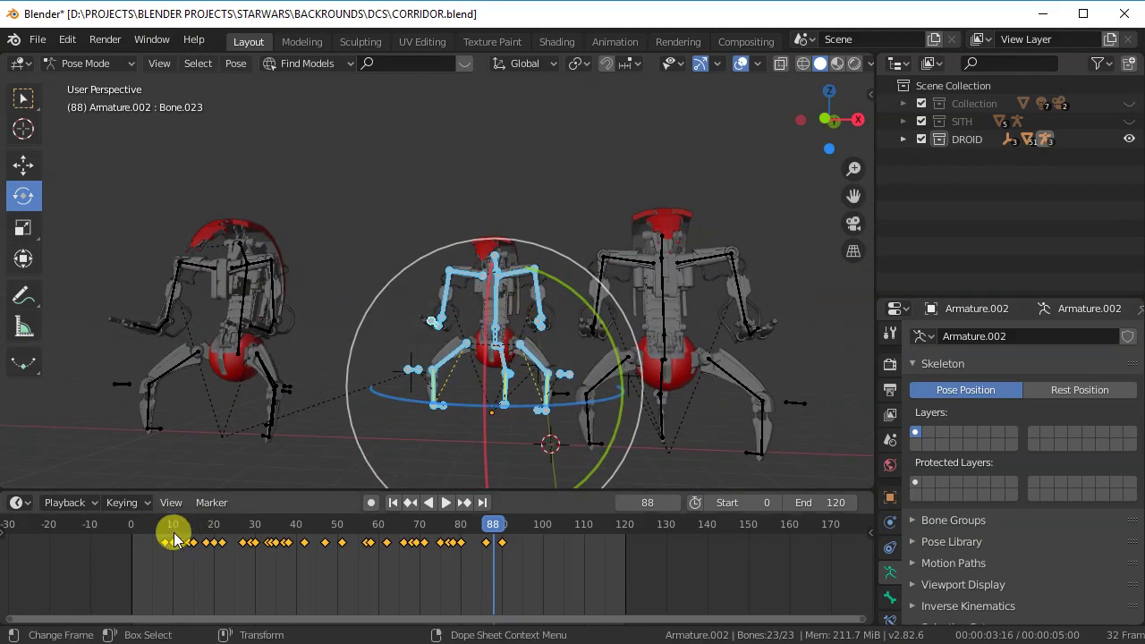
pyautogui.moveTo(174, 539)
pyautogui.mouseDown()
pyautogui.moveTo(149, 527)
pyautogui.moveTo(458, 607)
pyautogui.moveTo(528, 637)
pyautogui.moveTo(134, 621)
pyautogui.moveTo(197, 638)
pyautogui.moveTo(506, 631)
pyautogui.mouseUp()
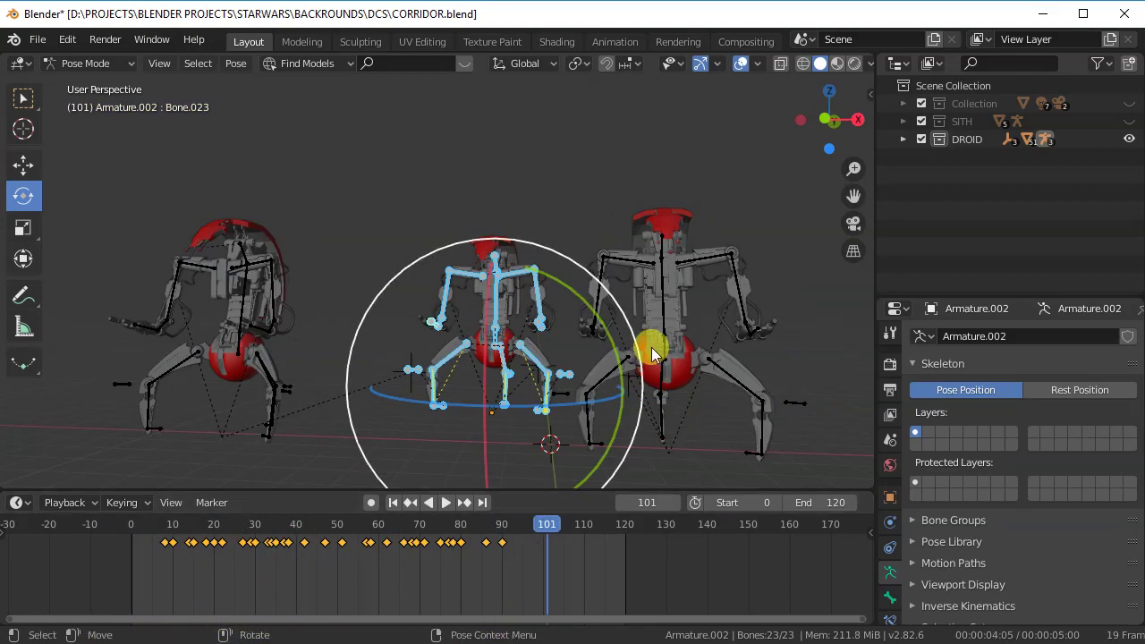
pyautogui.hotkey('ctrl', 'Tab')
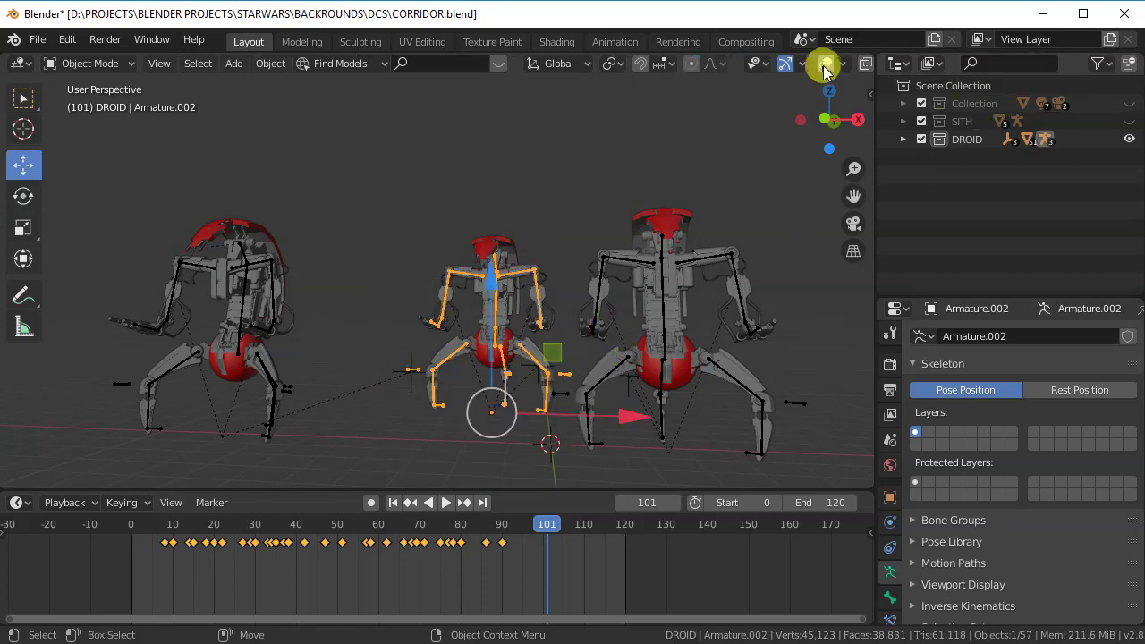
# Step: Unhide the Sith figure and corridor, and view the scene through Camera.001 as the scene camera
pyautogui.moveTo(1127, 121); pyautogui.dragTo(1129, 104)
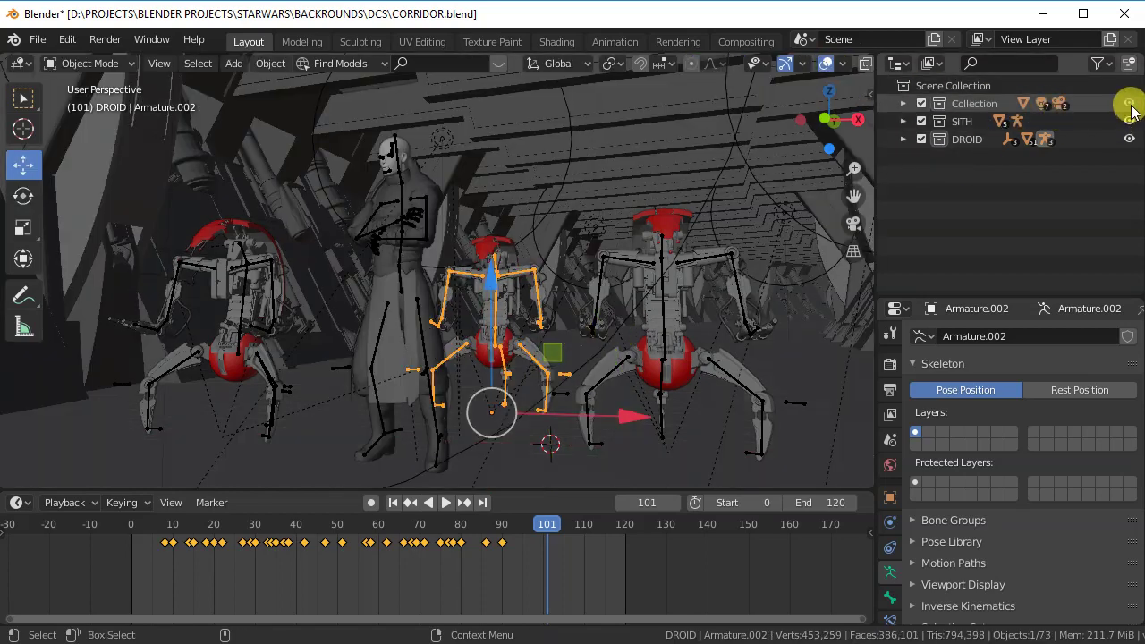
pyautogui.click(903, 103)
pyautogui.click(1054, 139)
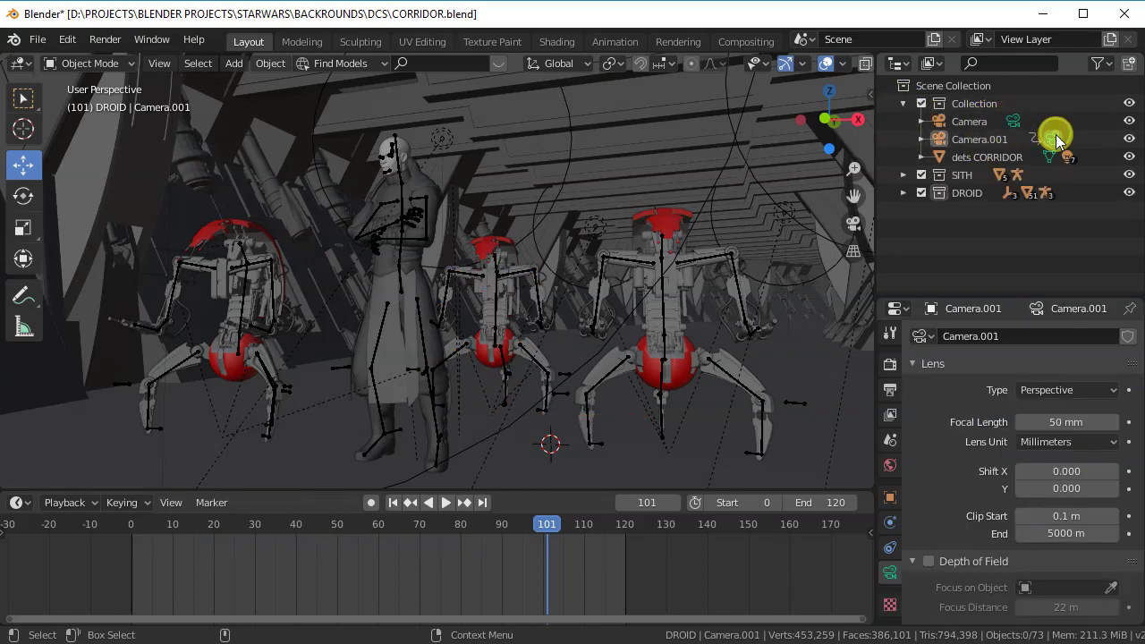
pyautogui.click(1013, 120)
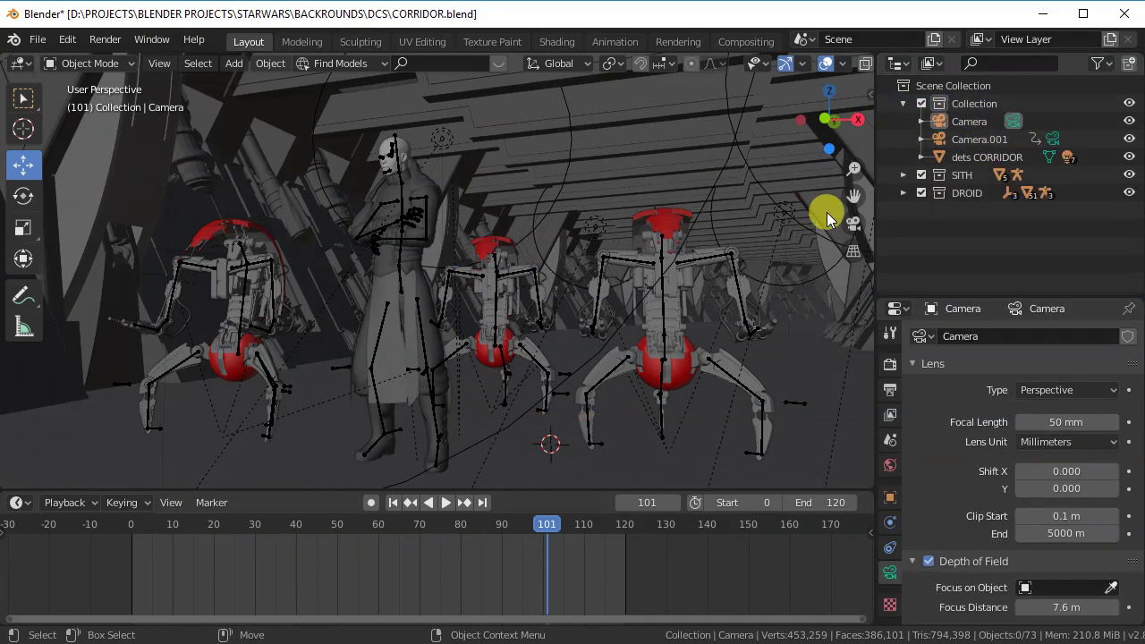
pyautogui.click(853, 223)
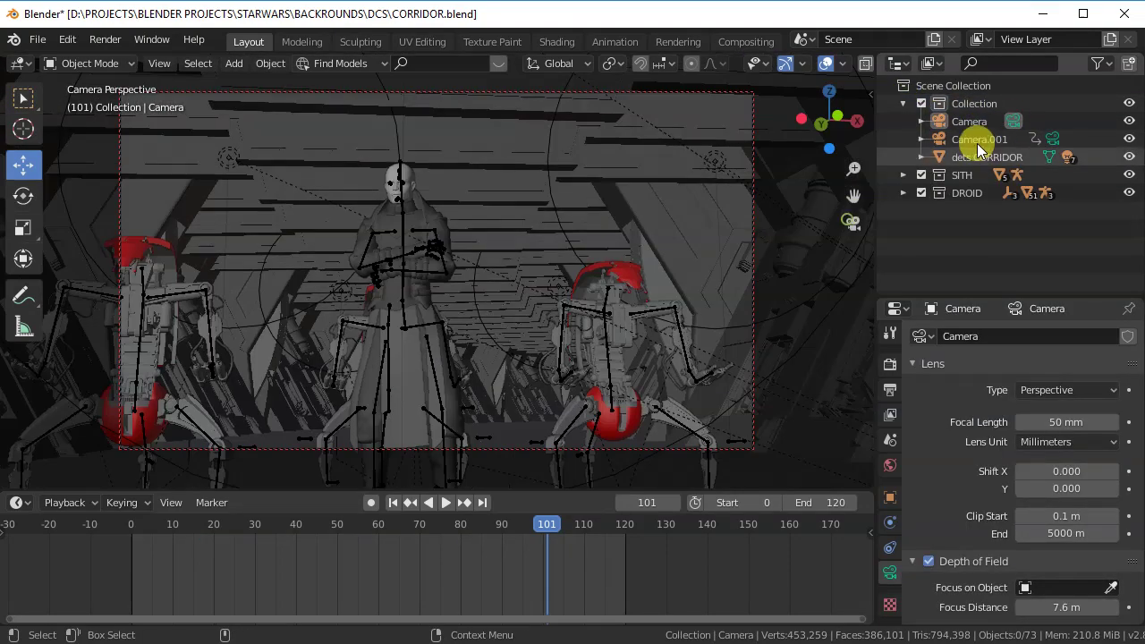
pyautogui.click(1051, 139)
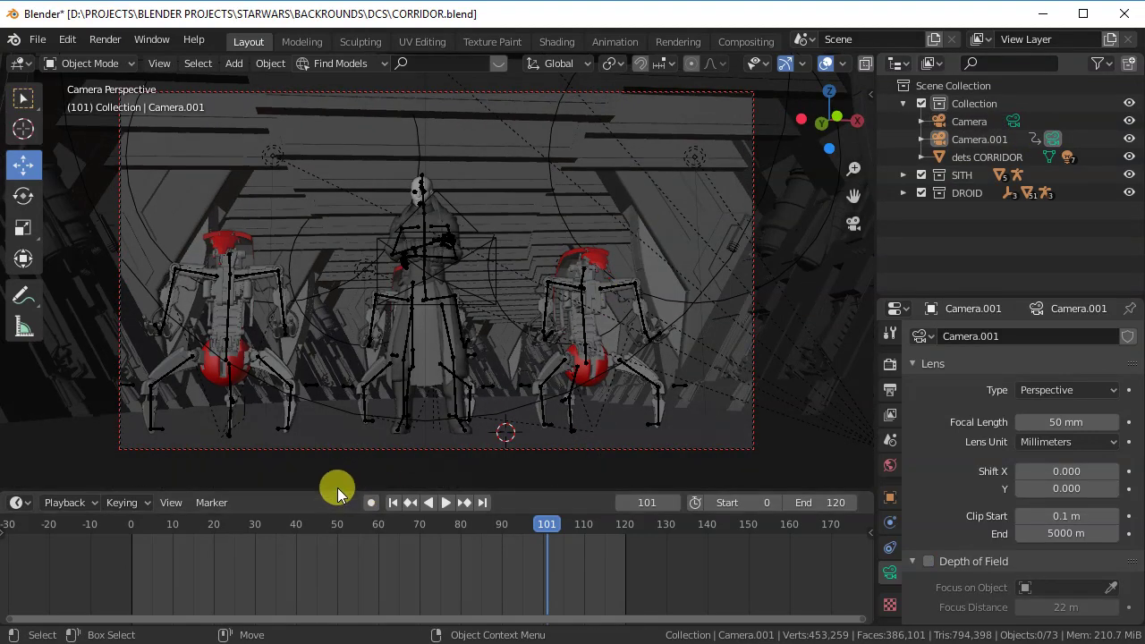
# Step: Play the animation from the start with overlays hidden and Rendered shading, then scrub toward the end
pyautogui.click(149, 524)
pyautogui.press('space')
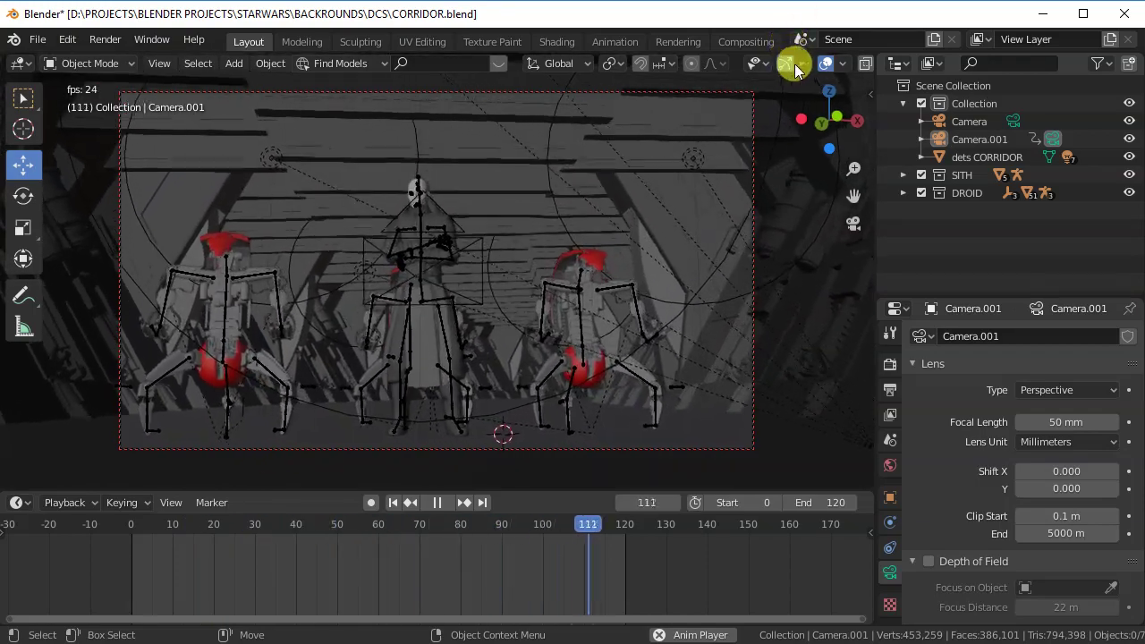
pyautogui.click(823, 64)
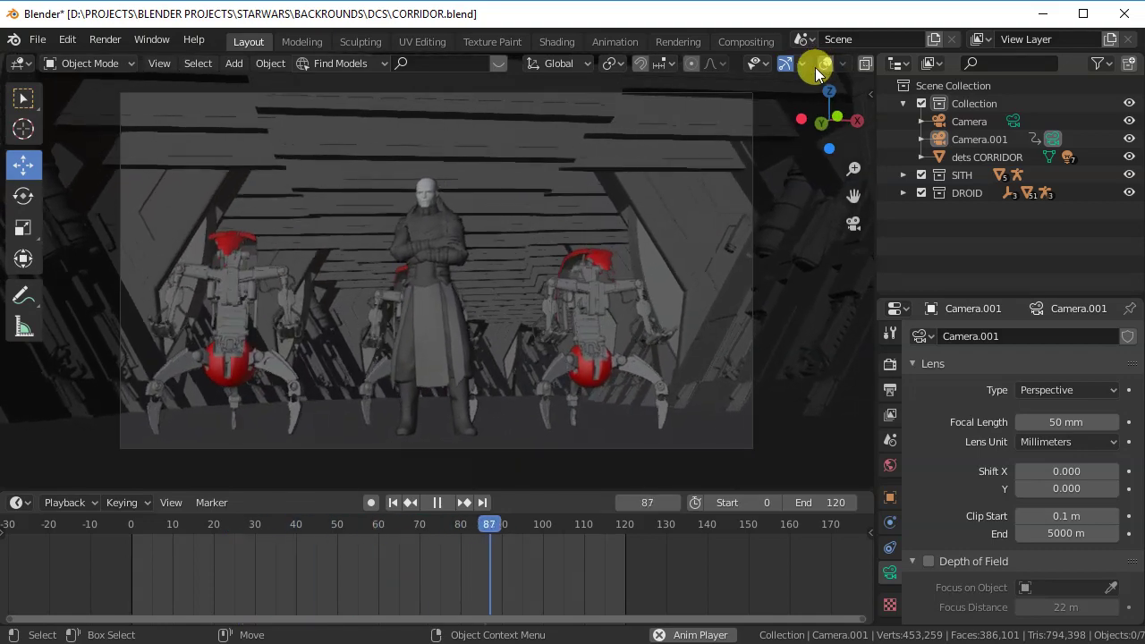
pyautogui.scroll(-2, 826, 67)
pyautogui.scroll(-2, 831, 67)
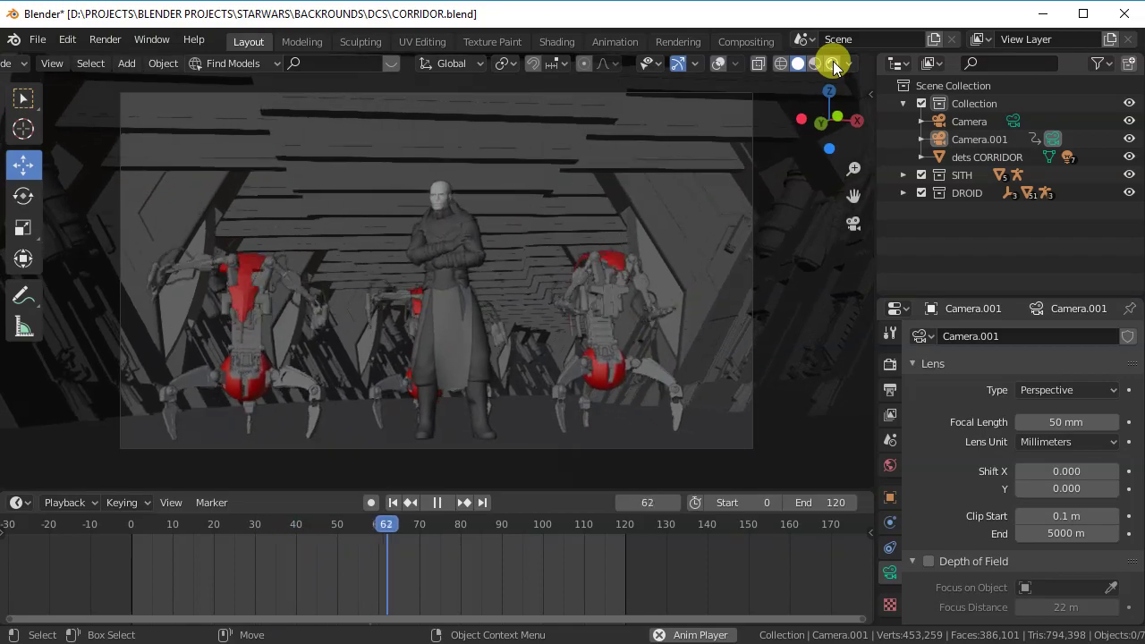
pyautogui.click(833, 66)
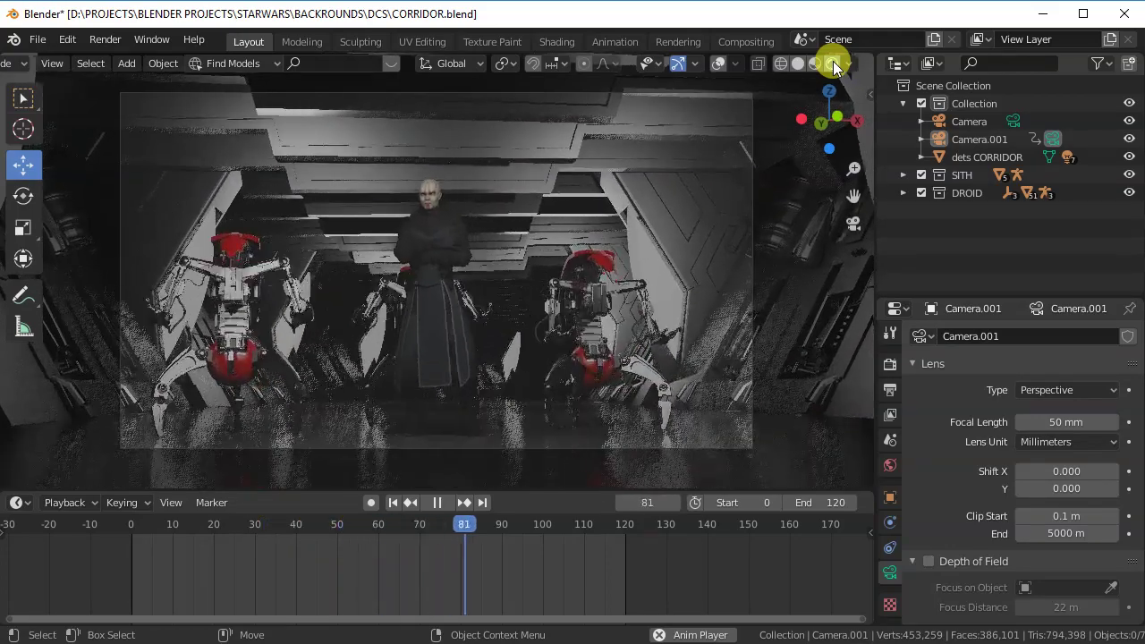
pyautogui.press('Escape')
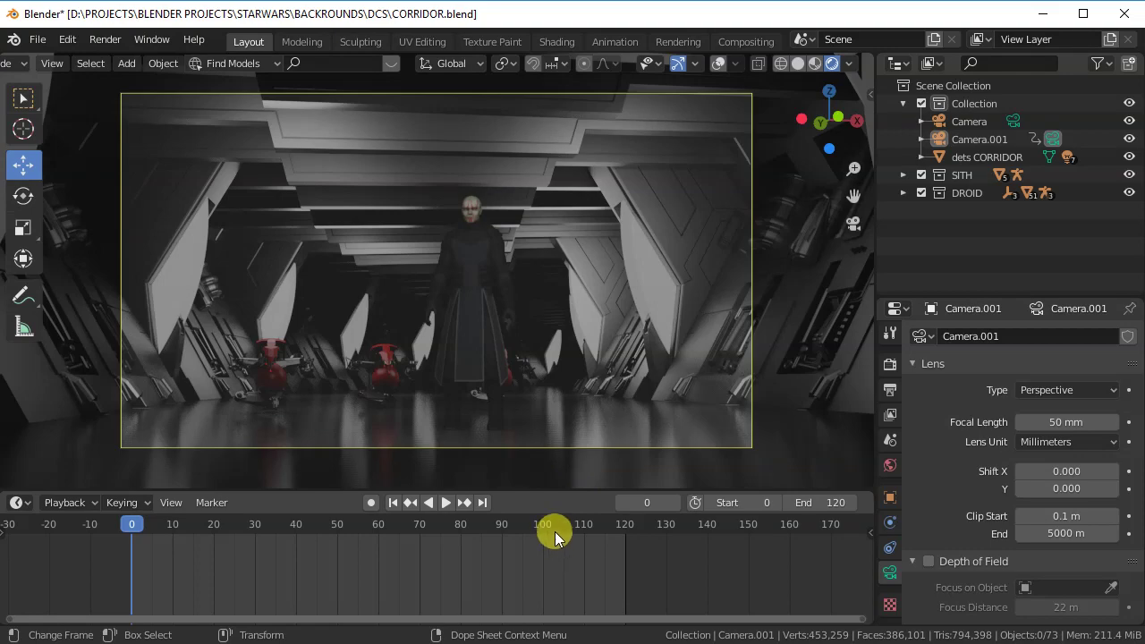
pyautogui.moveTo(555, 536); pyautogui.dragTo(627, 537)
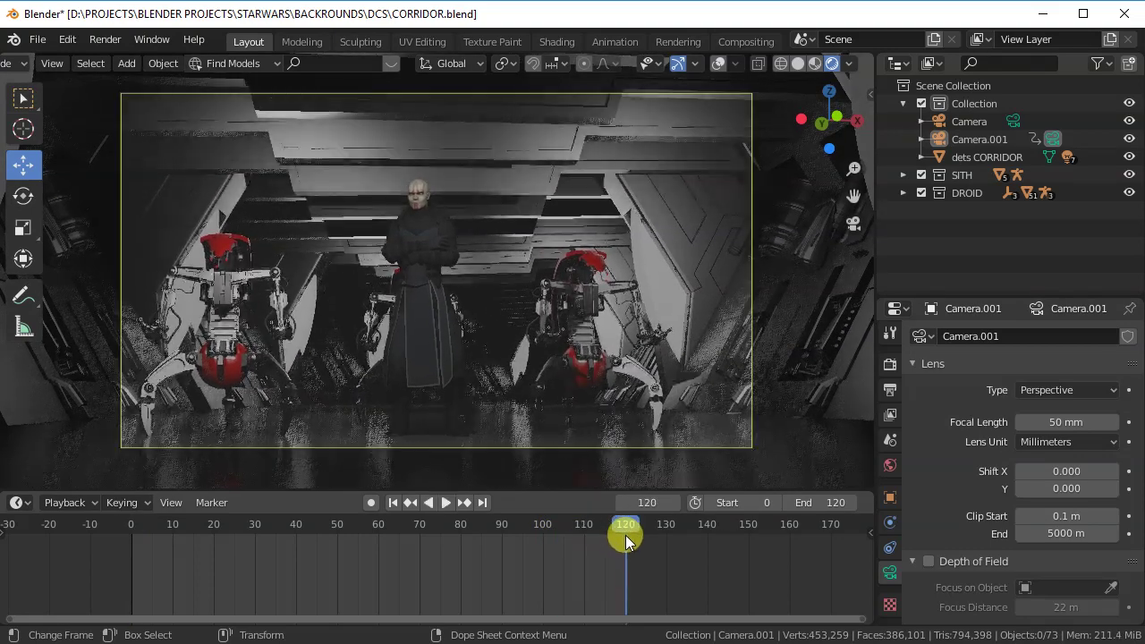